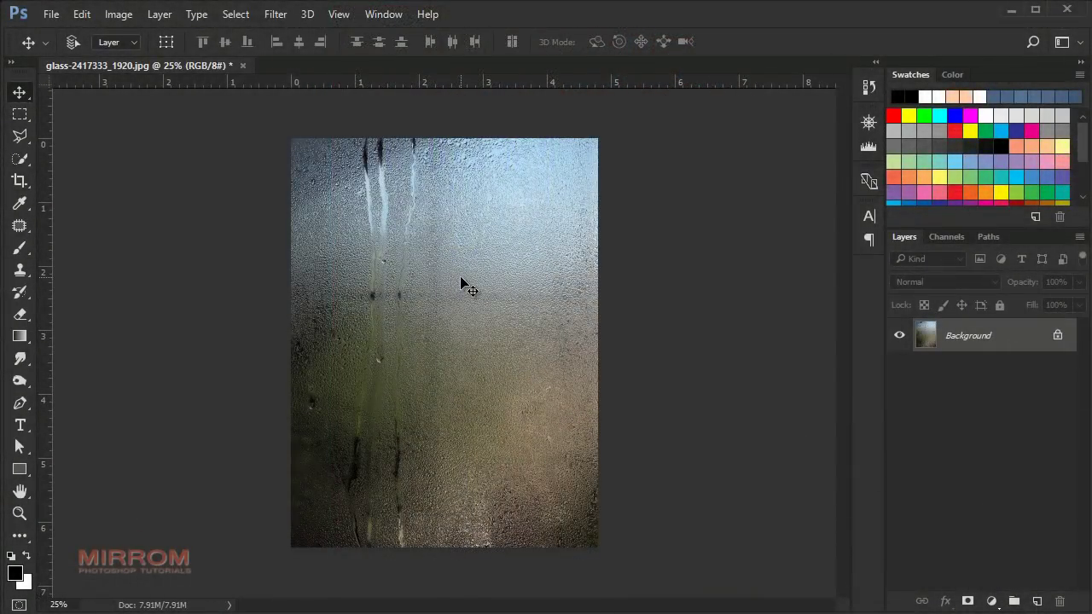
Unlock the glass photo's Background layer into an editable Layer 0.
{"action": "left_click", "coordinate": [1058, 335]}
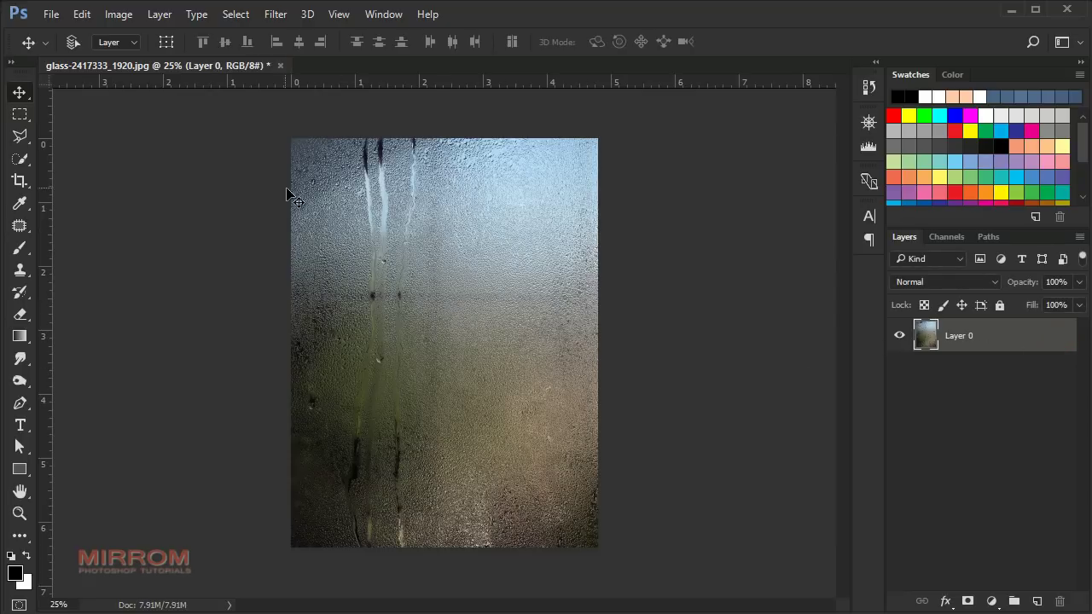
{"action": "left_click", "coordinate": [81, 15]}
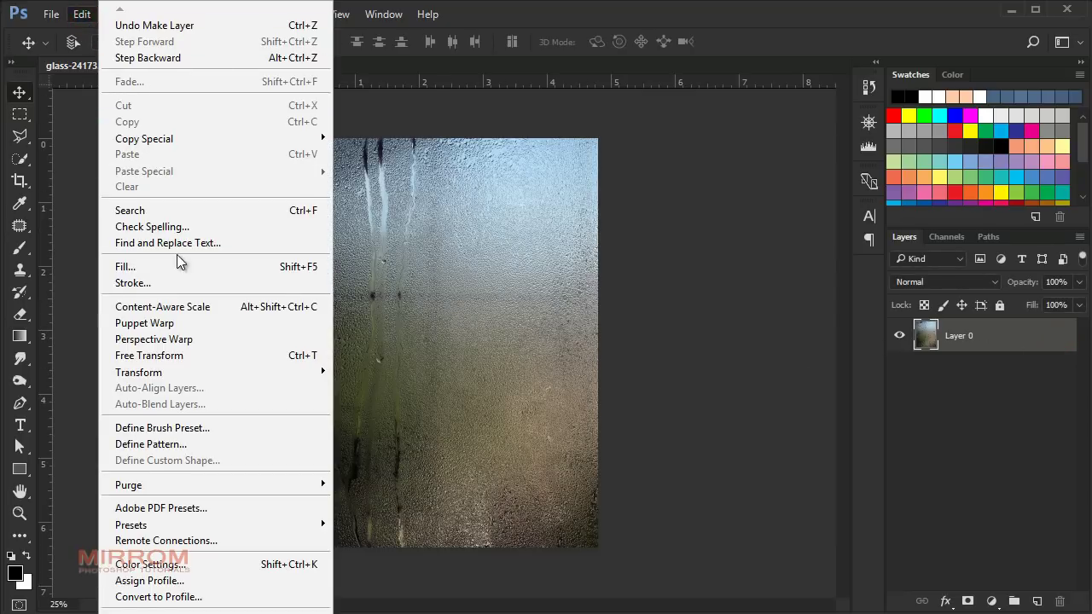
Content-aware scale the glass photo to 87.78% width and 93.54% height, leaving a transparent border.
{"action": "left_click", "coordinate": [220, 308]}
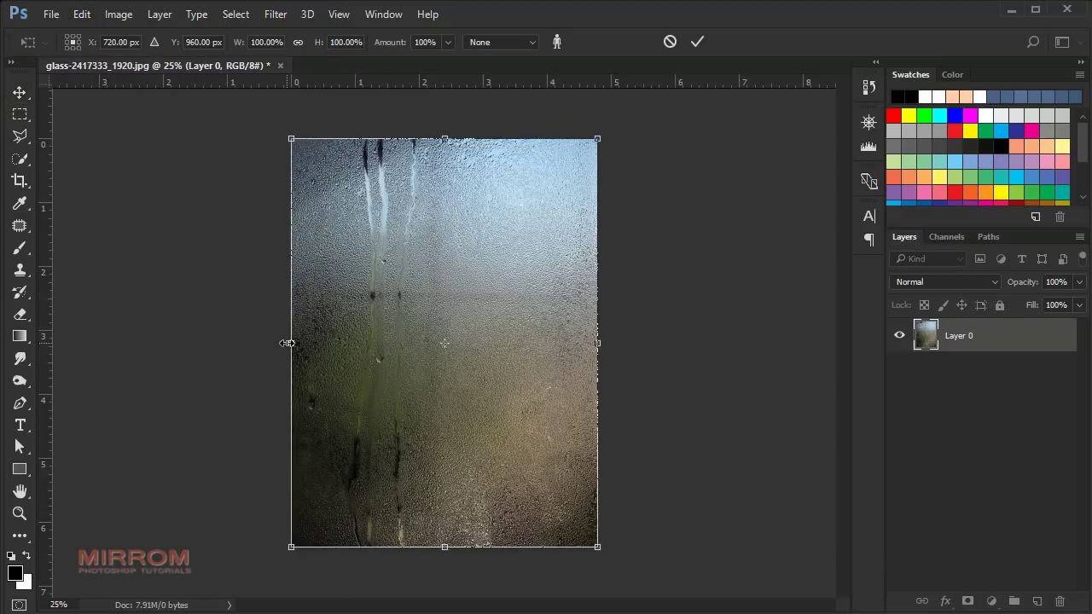
{"action": "left_click_drag", "start_coordinate": [288, 343], "coordinate": [308, 343]}
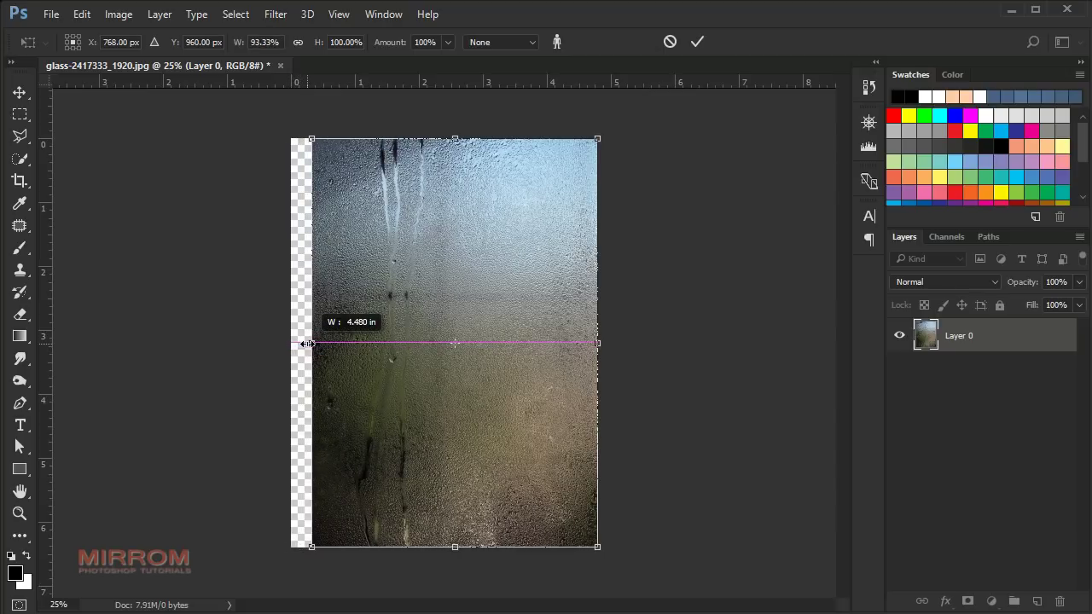
{"action": "left_click_drag", "start_coordinate": [307, 343], "coordinate": [310, 343]}
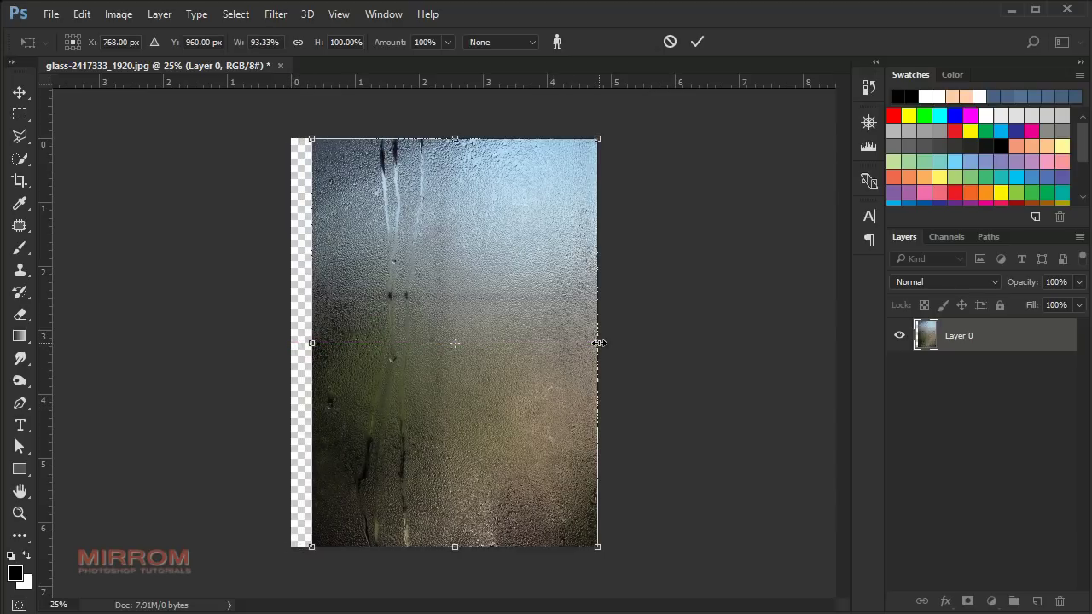
{"action": "left_click_drag", "start_coordinate": [593, 342], "coordinate": [581, 342]}
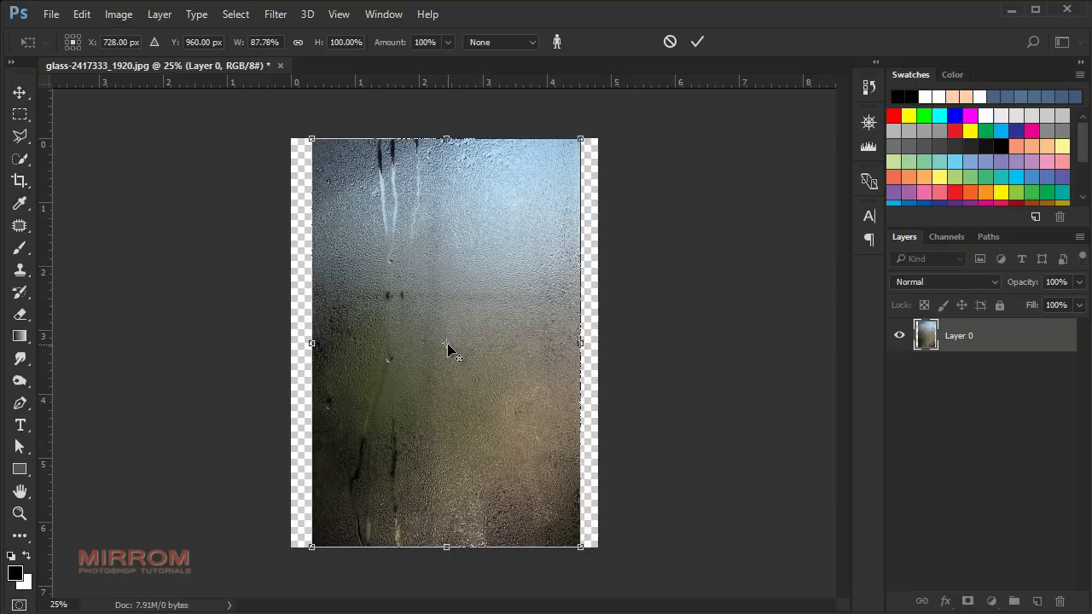
{"action": "left_click_drag", "start_coordinate": [449, 343], "coordinate": [451, 273]}
{"action": "left_click_drag", "start_coordinate": [447, 140], "coordinate": [449, 160]}
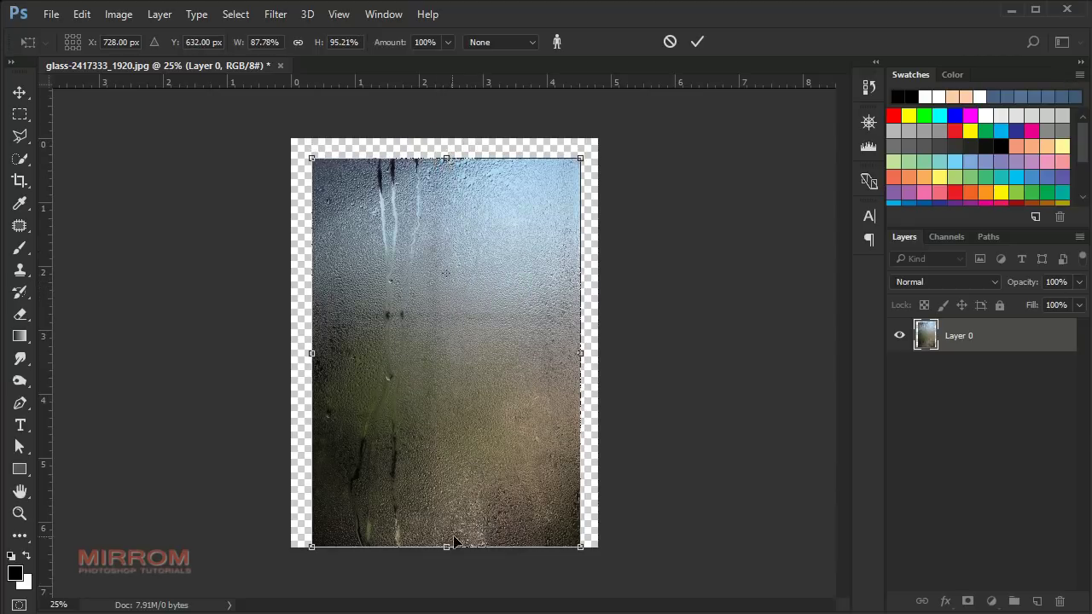
{"action": "left_click_drag", "start_coordinate": [447, 543], "coordinate": [455, 536]}
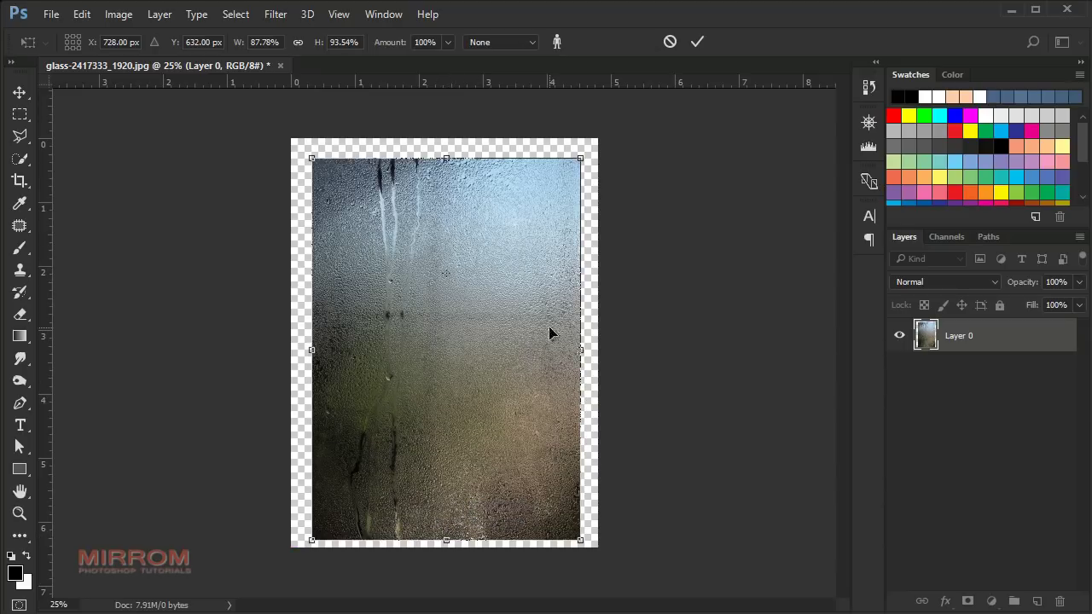
{"action": "left_click", "coordinate": [695, 44]}
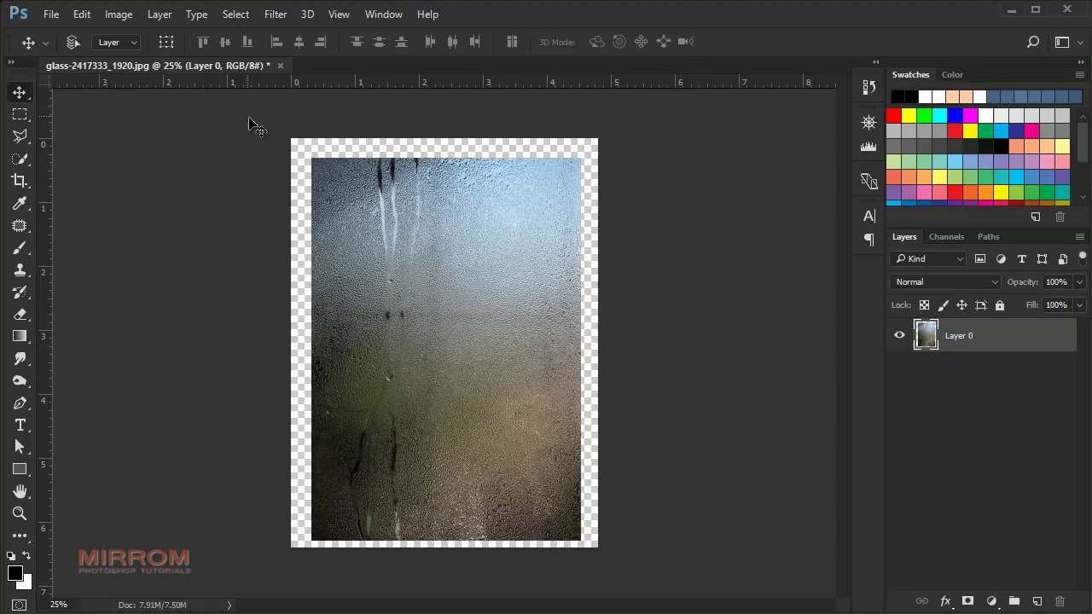
Trim away the transparent border, based on Transparent Pixels, so the canvas fits the photo.
{"action": "left_click", "coordinate": [118, 14]}
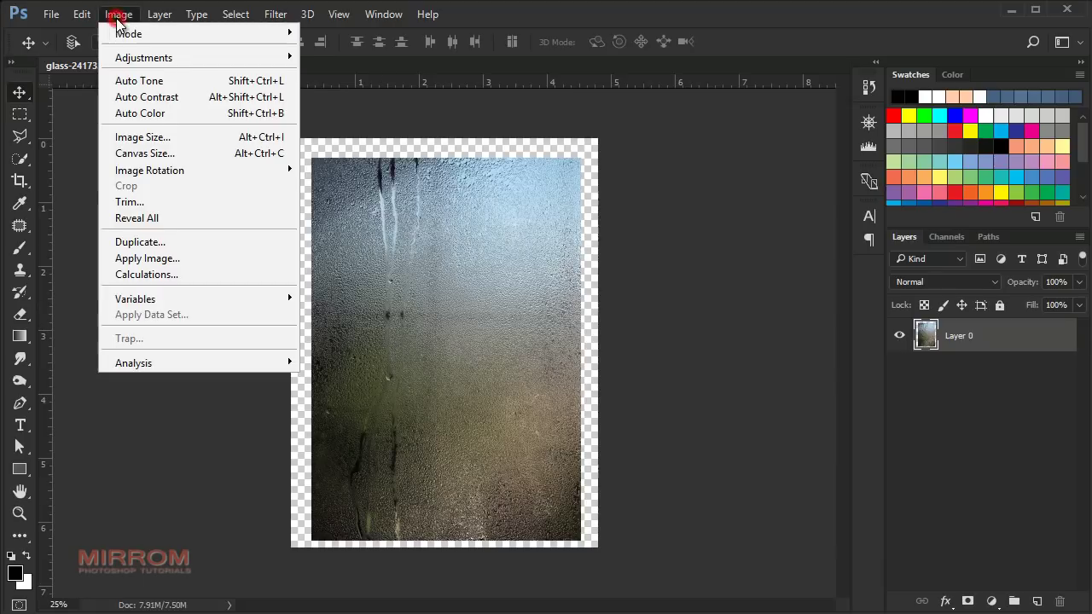
{"action": "left_click", "coordinate": [238, 204]}
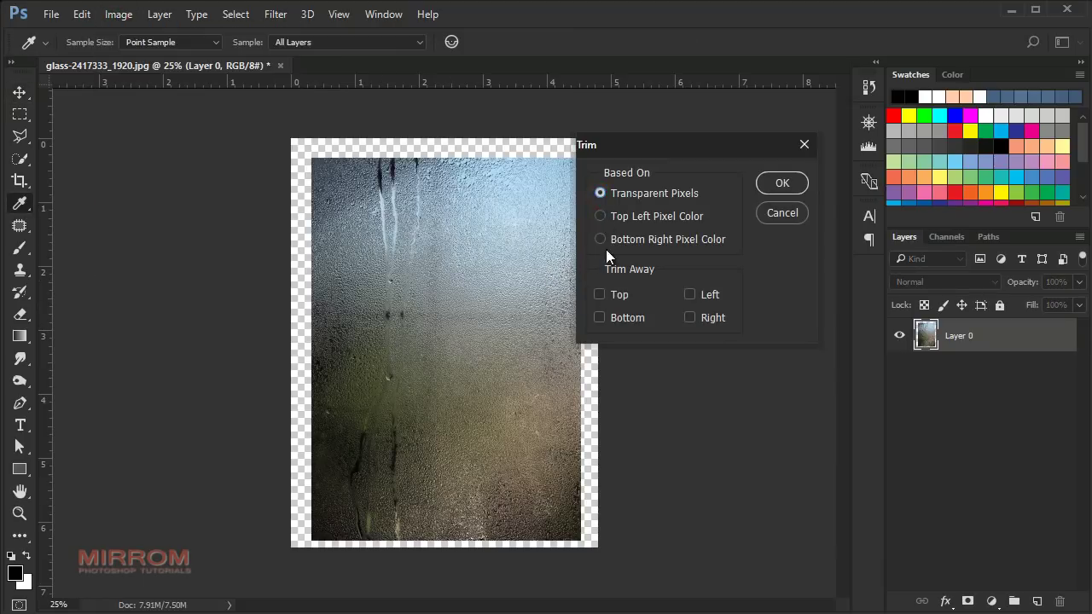
{"action": "left_click", "coordinate": [600, 317]}
{"action": "left_click", "coordinate": [690, 294]}
{"action": "left_click", "coordinate": [691, 318]}
{"action": "left_click", "coordinate": [783, 185]}
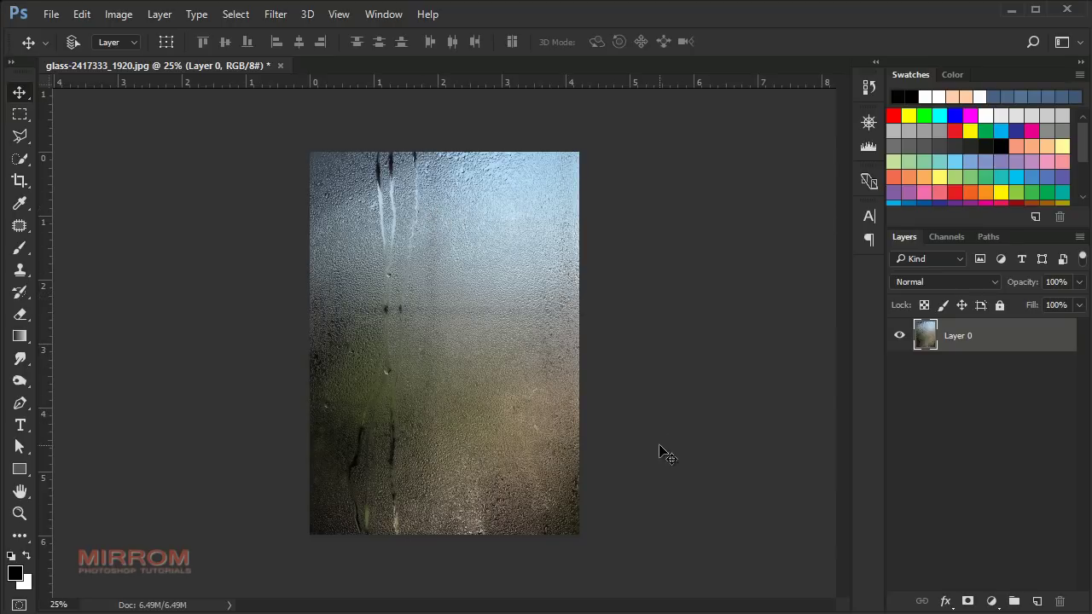
Open the Camera Raw Filter on the glass image with the preview at 25%.
{"action": "left_click", "coordinate": [276, 15]}
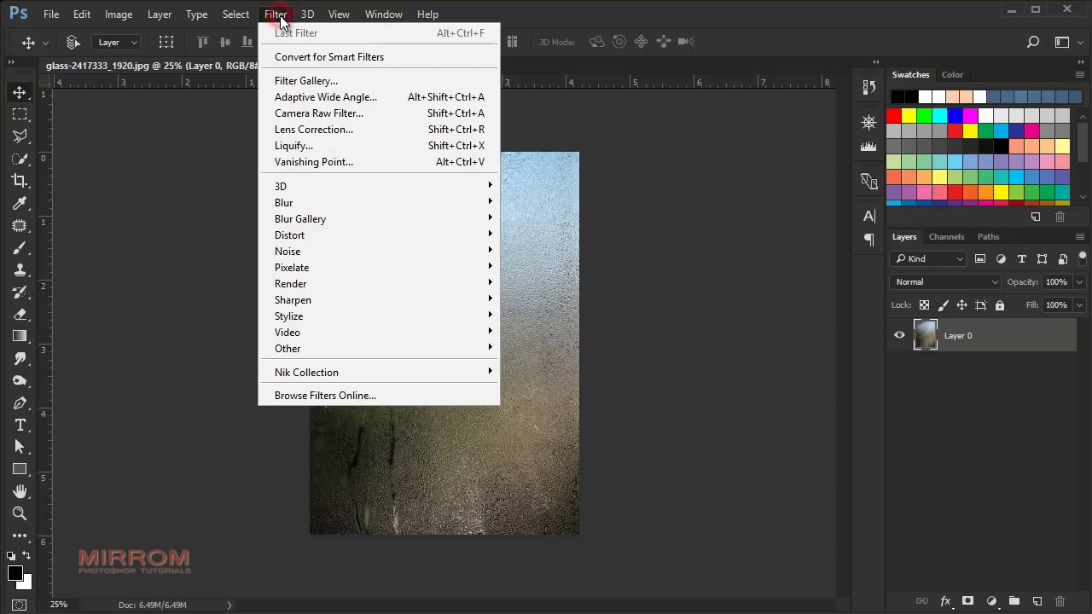
{"action": "left_click", "coordinate": [397, 118]}
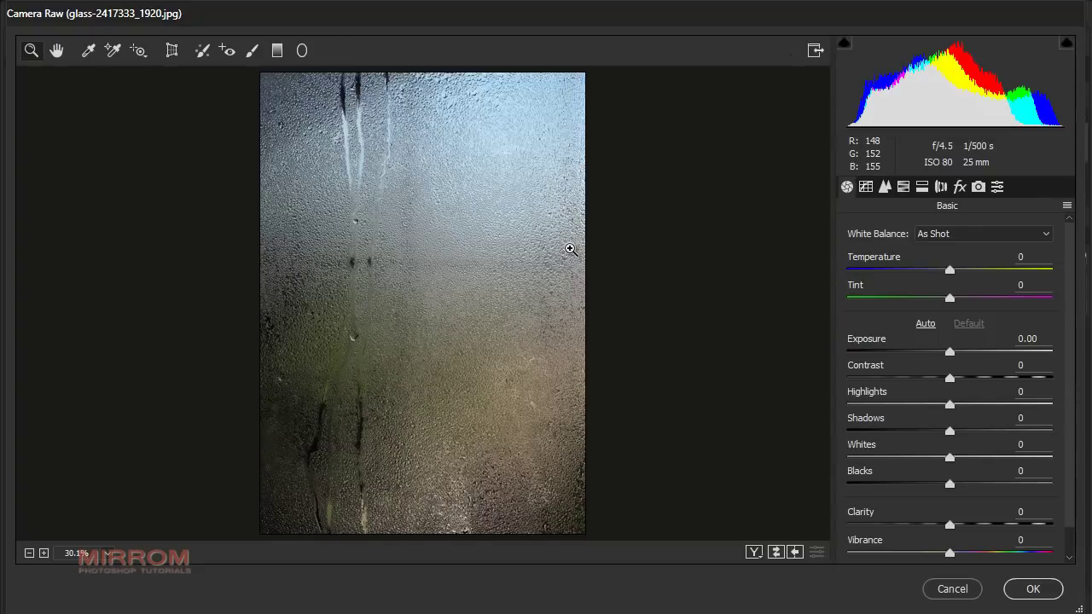
{"action": "left_click", "coordinate": [433, 136]}
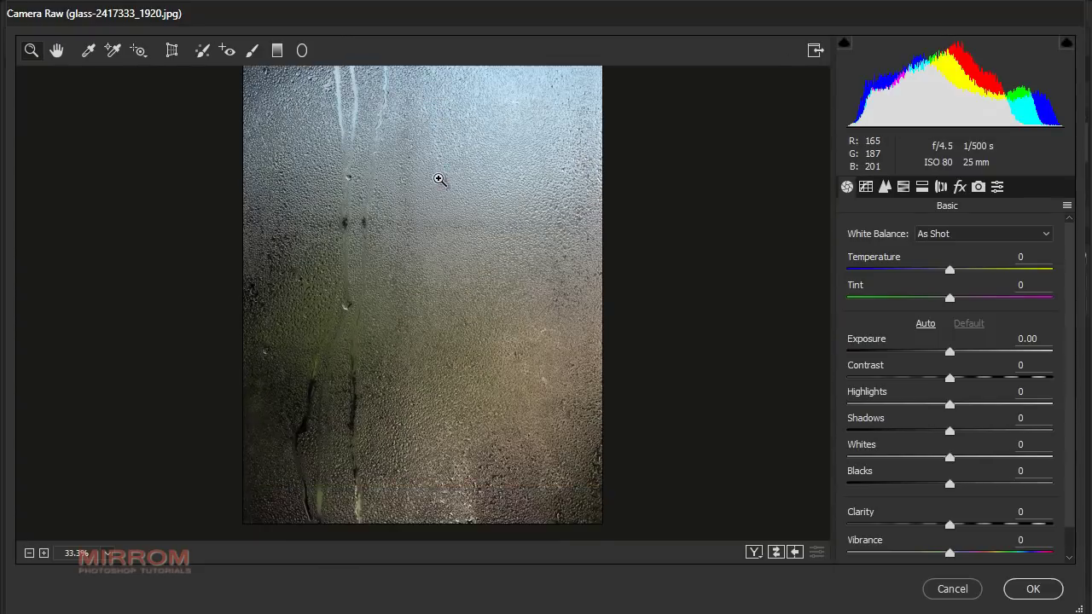
{"action": "left_click", "coordinate": [29, 553]}
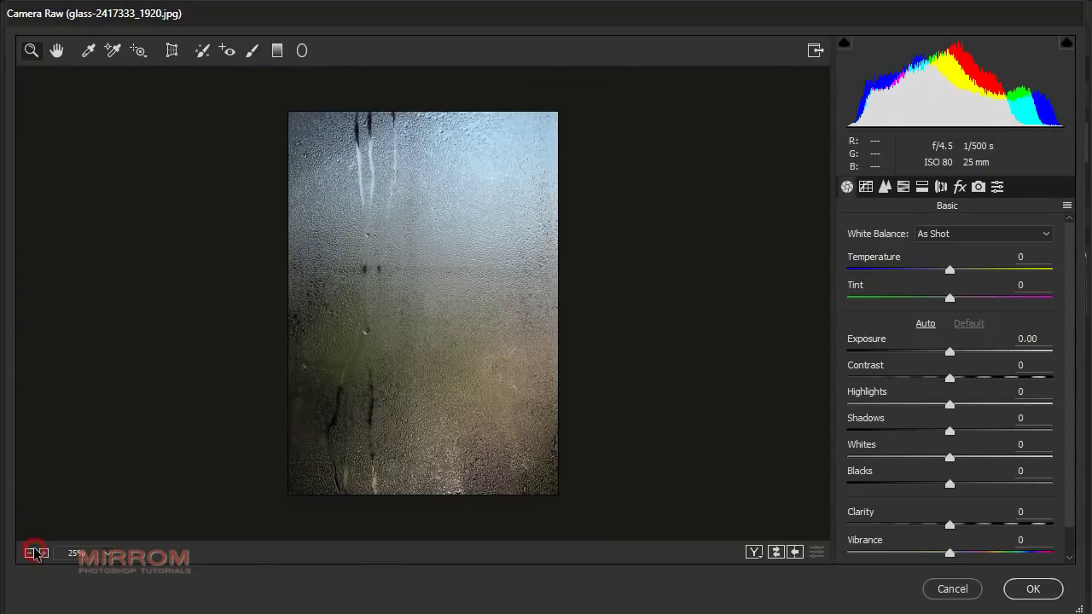
{"action": "scroll", "coordinate": [1024, 282], "scroll_direction": "down", "scroll_amount": 1}
{"action": "scroll", "coordinate": [1028, 287], "scroll_direction": "up", "scroll_amount": 1}
Set Temperature +18, Highlights -53, Shadows +62, Whites +24, Blacks +32, Clarity -30, Vibrance -29.
{"action": "left_click_drag", "start_coordinate": [955, 273], "coordinate": [966, 271]}
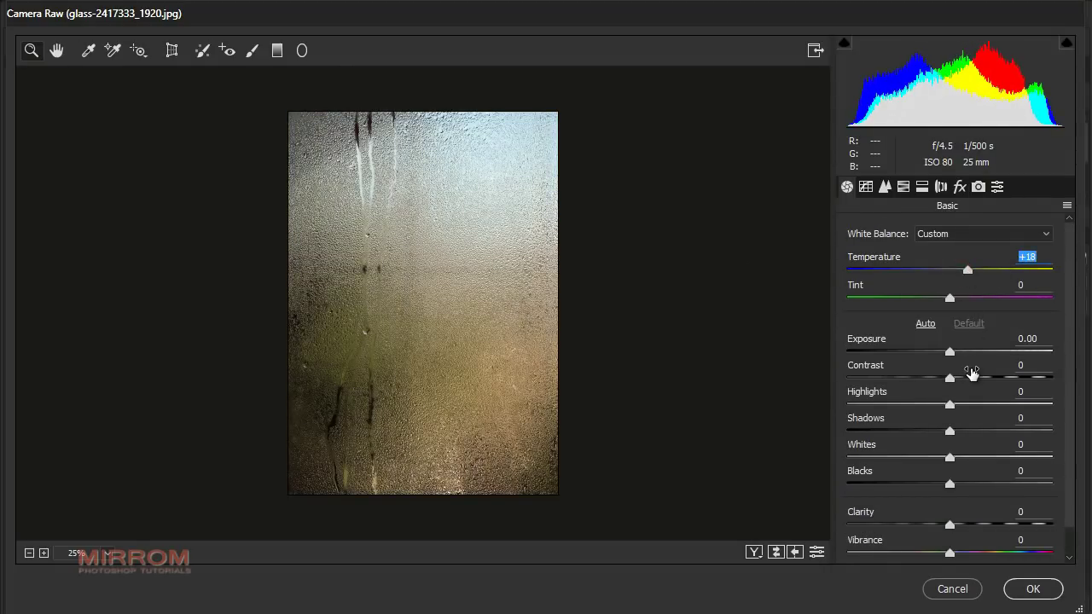
{"action": "left_click_drag", "start_coordinate": [950, 405], "coordinate": [894, 406]}
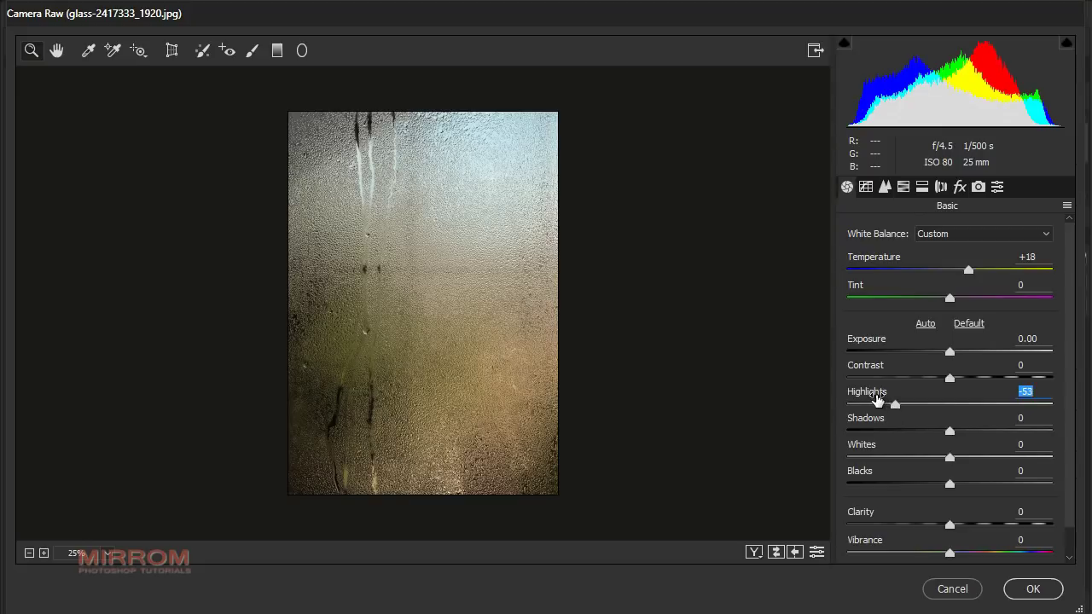
{"action": "mouse_move", "coordinate": [950, 431]}
{"action": "left_mouse_down"}
{"action": "mouse_move", "coordinate": [1026, 436]}
{"action": "mouse_move", "coordinate": [1013, 437]}
{"action": "left_mouse_up"}
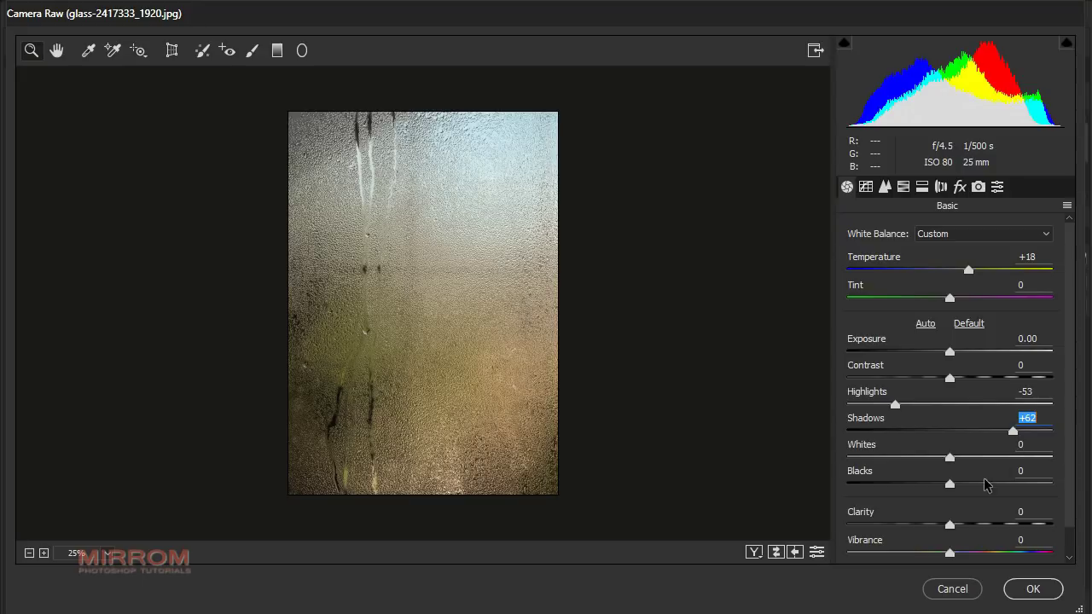
{"action": "left_click_drag", "start_coordinate": [953, 459], "coordinate": [977, 459]}
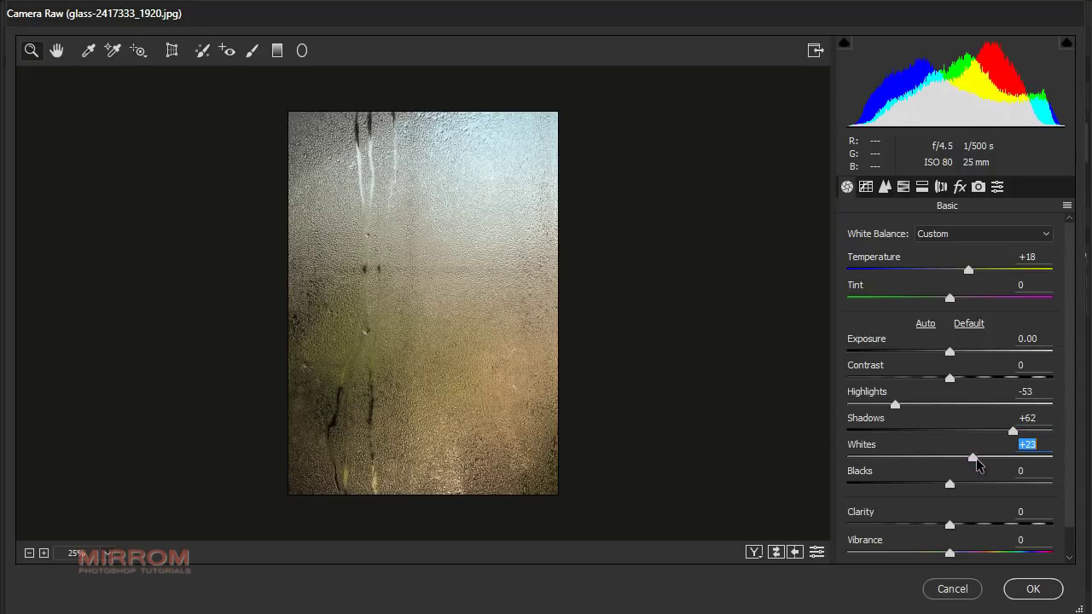
{"action": "left_click_drag", "start_coordinate": [950, 484], "coordinate": [984, 484]}
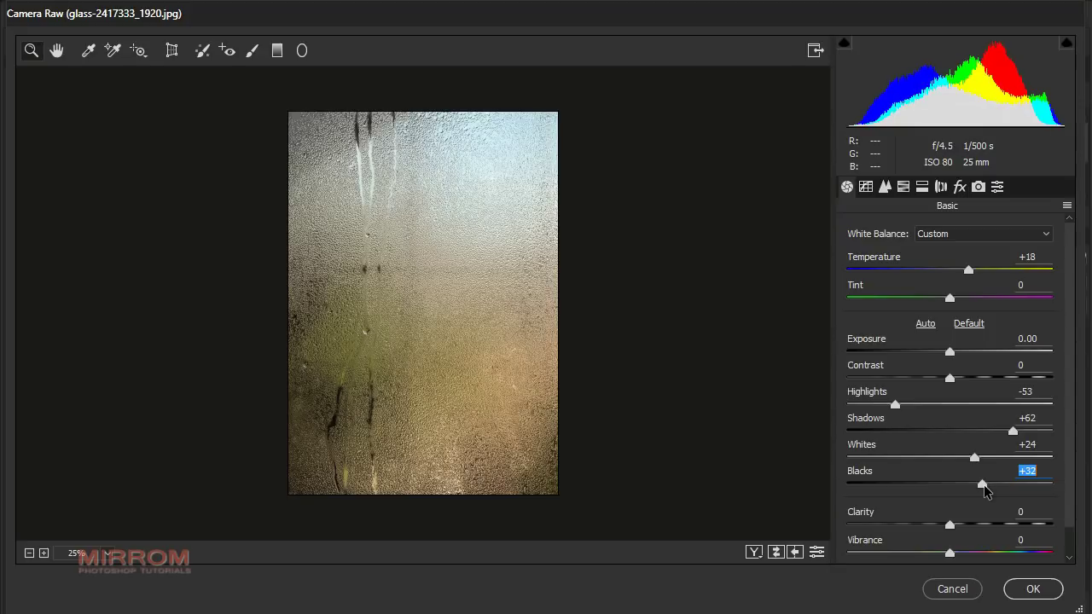
{"action": "left_click_drag", "start_coordinate": [949, 525], "coordinate": [915, 524]}
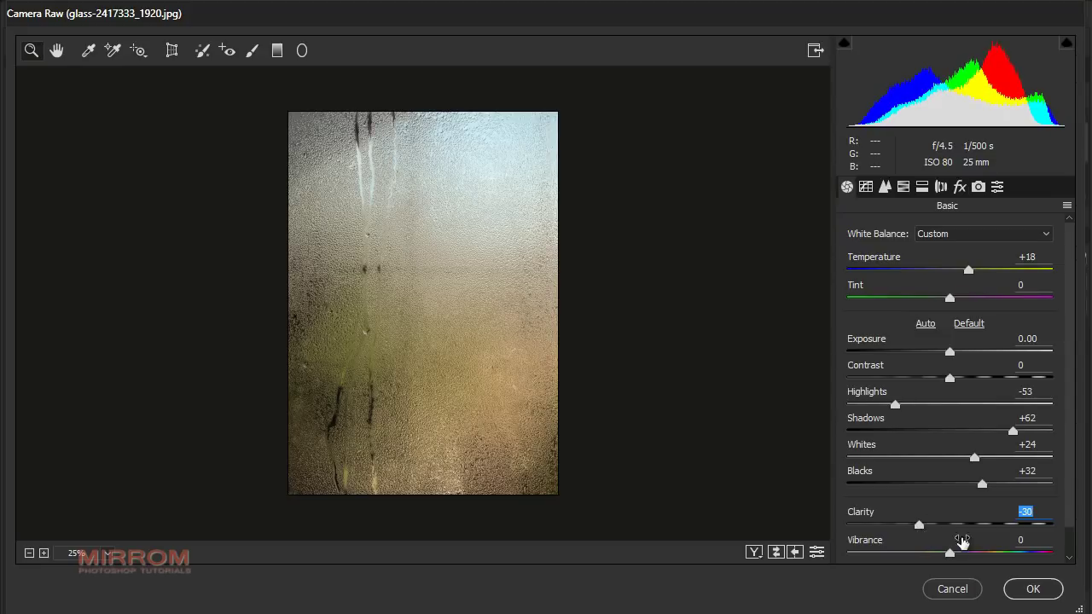
{"action": "left_click_drag", "start_coordinate": [953, 552], "coordinate": [923, 552]}
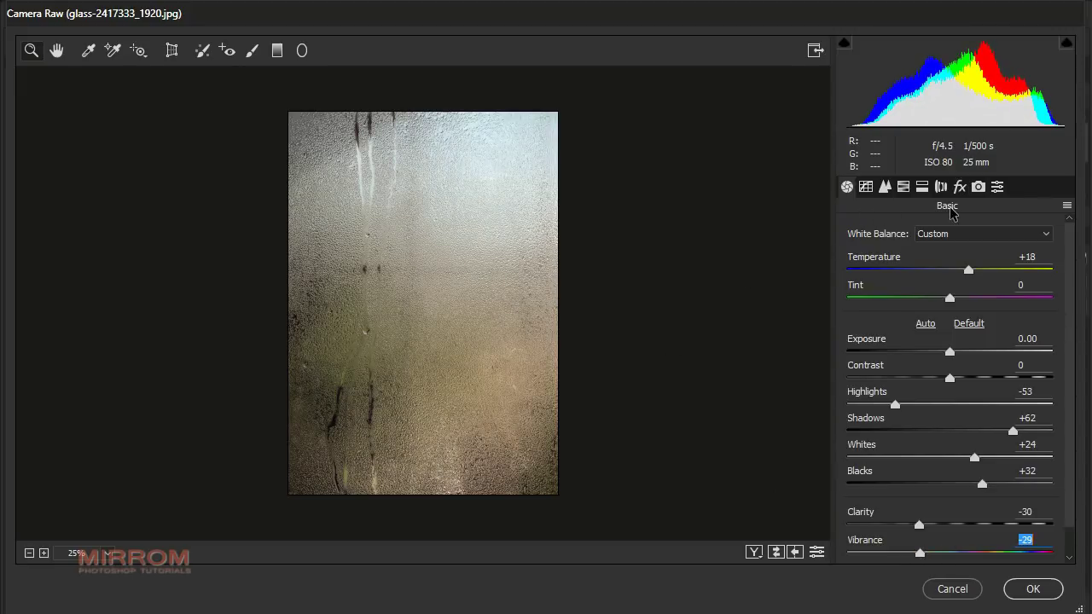
{"action": "left_click", "coordinate": [923, 189]}
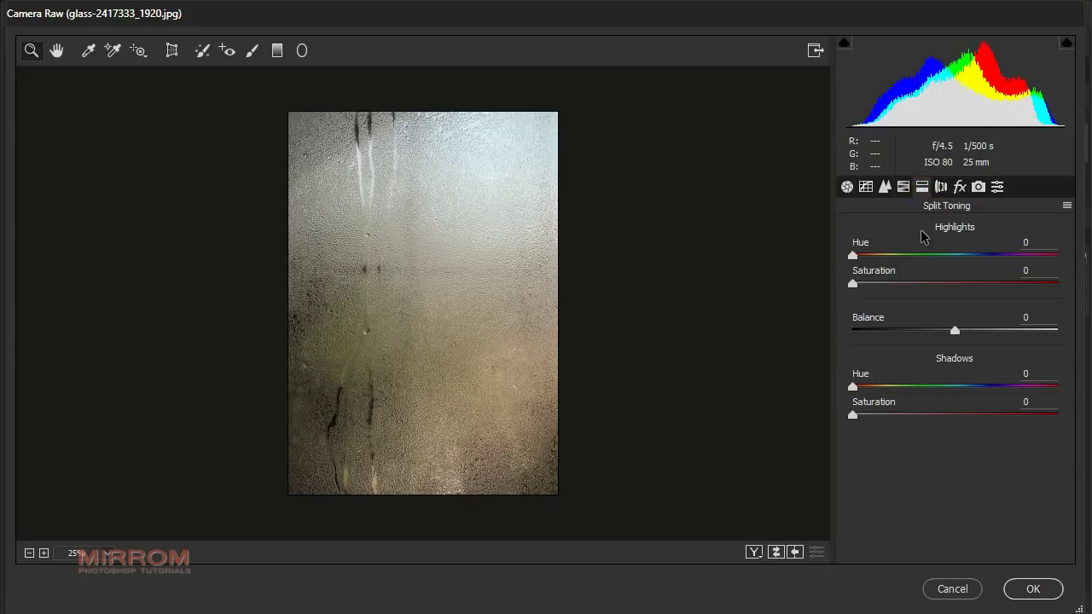
Split-tone highlights to hue 41, saturation 59 and shadows to hue 278, saturation 18.
{"action": "left_click_drag", "start_coordinate": [862, 256], "coordinate": [869, 259]}
{"action": "left_click_drag", "start_coordinate": [863, 284], "coordinate": [973, 294]}
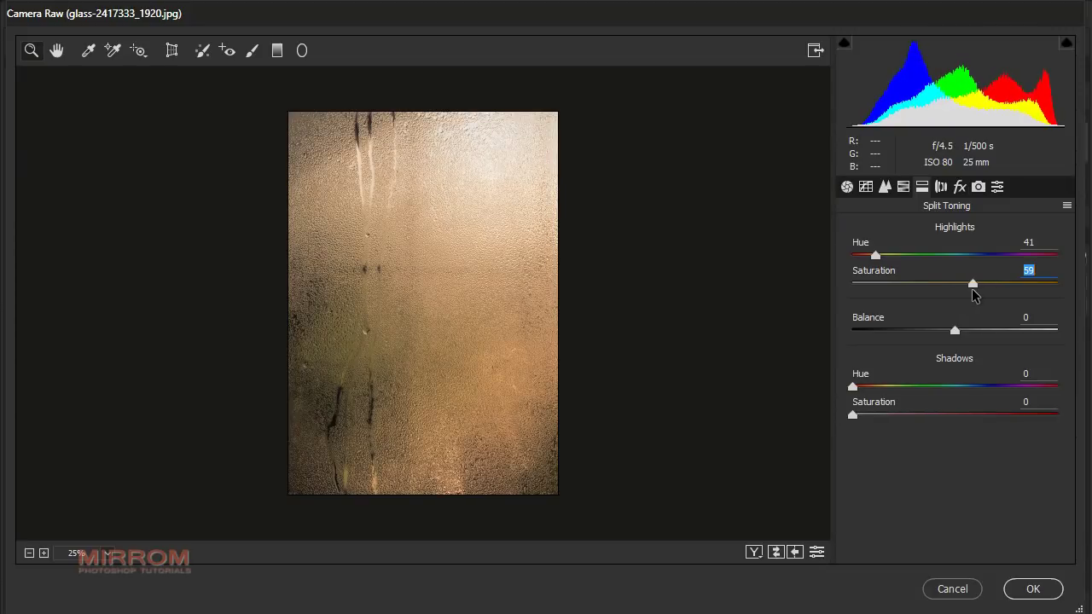
{"action": "left_click_drag", "start_coordinate": [854, 387], "coordinate": [982, 388]}
{"action": "left_click_drag", "start_coordinate": [853, 415], "coordinate": [886, 414]}
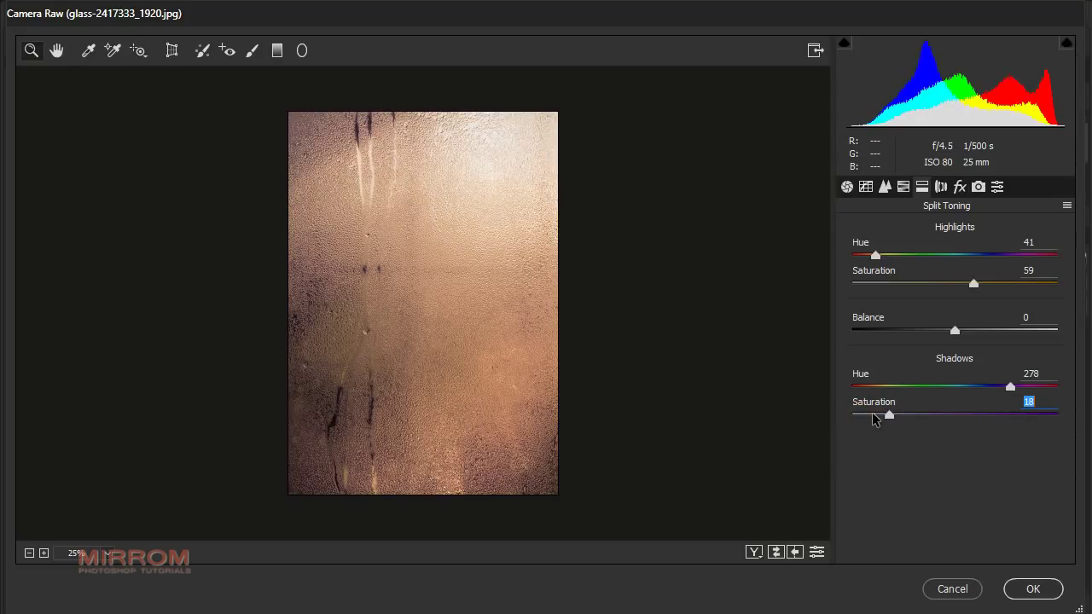
{"action": "left_click", "coordinate": [576, 228]}
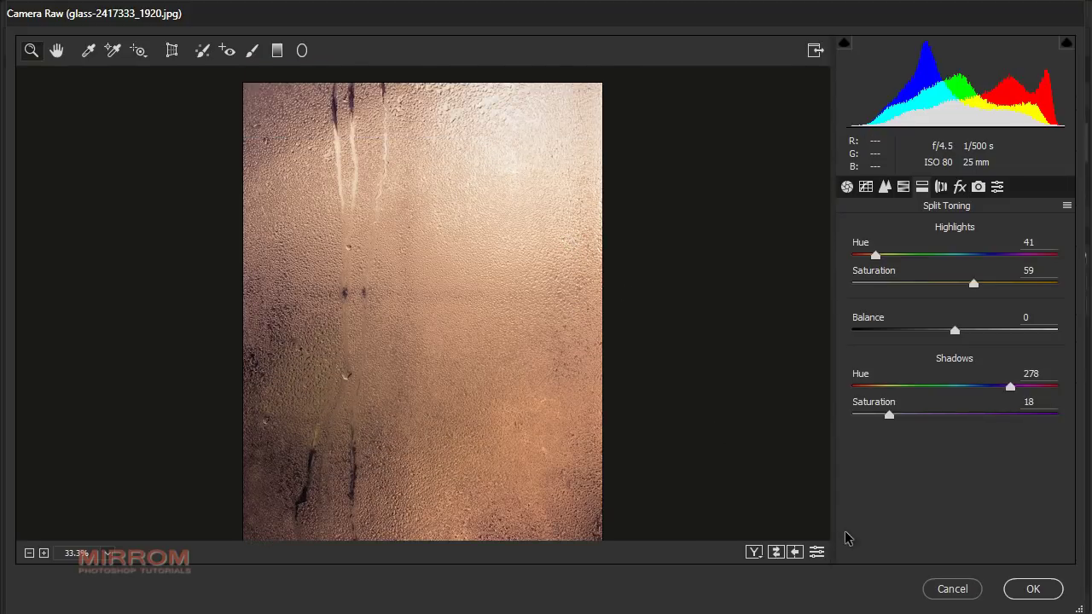
{"action": "left_click", "coordinate": [1030, 591]}
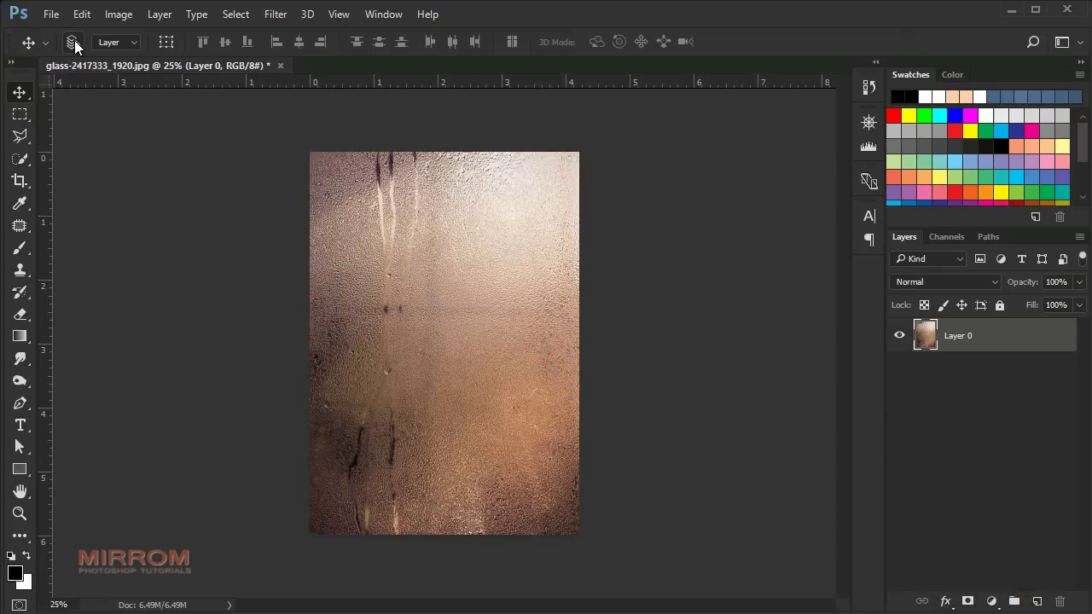
Place the portrait photo into the glass document and commit it.
{"action": "left_click", "coordinate": [51, 14]}
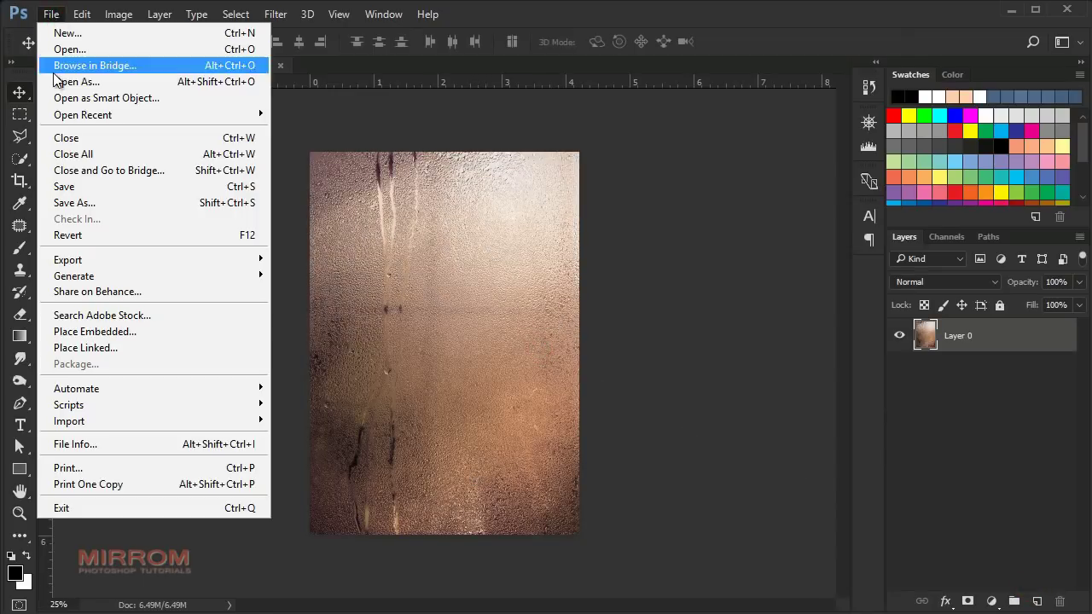
{"action": "left_click", "coordinate": [174, 335]}
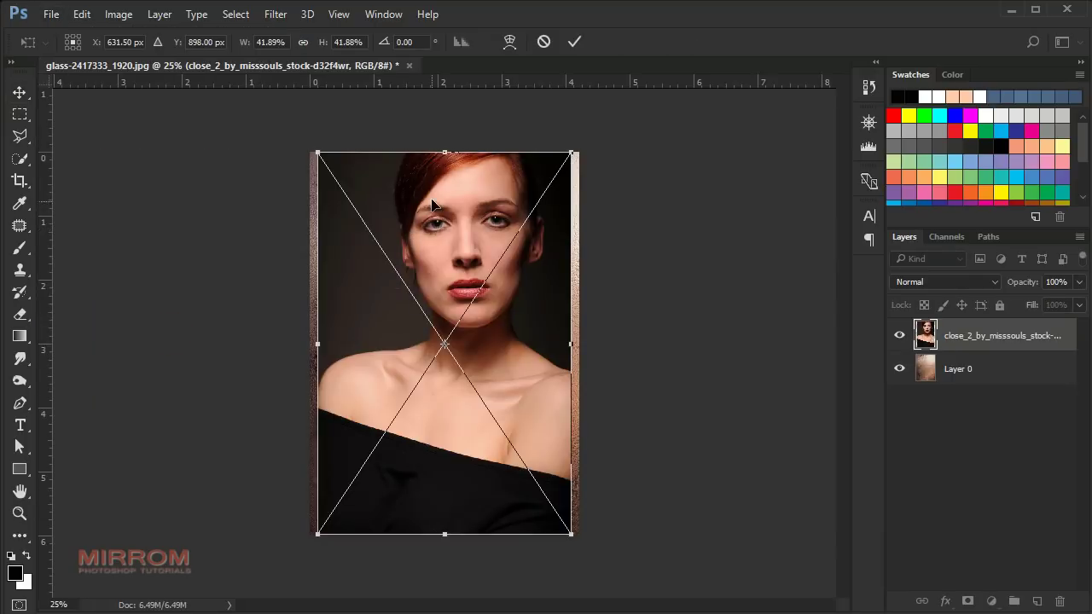
{"action": "left_click", "coordinate": [578, 43]}
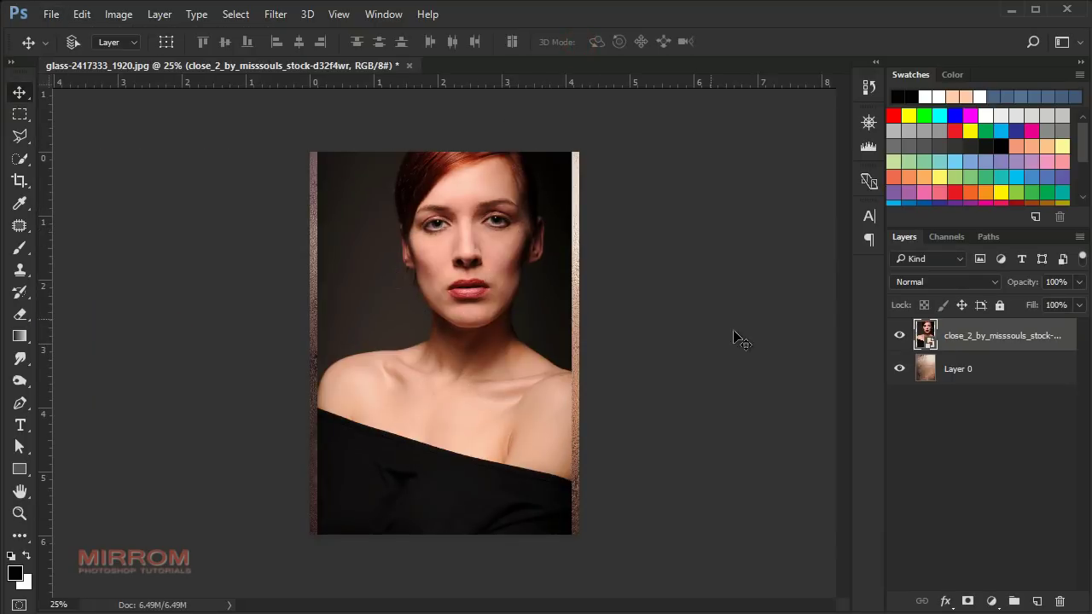
Rename the placed portrait layer to 'Model' and rasterize it.
{"action": "double_click", "coordinate": [958, 336]}
{"action": "type", "text": "Model"}
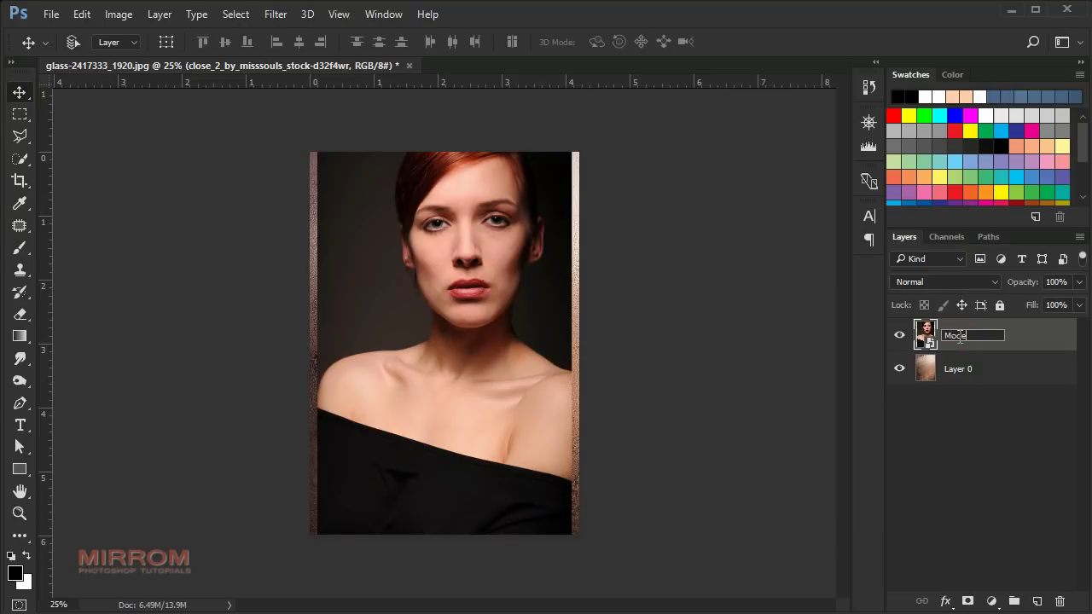
{"action": "key", "text": "Return"}
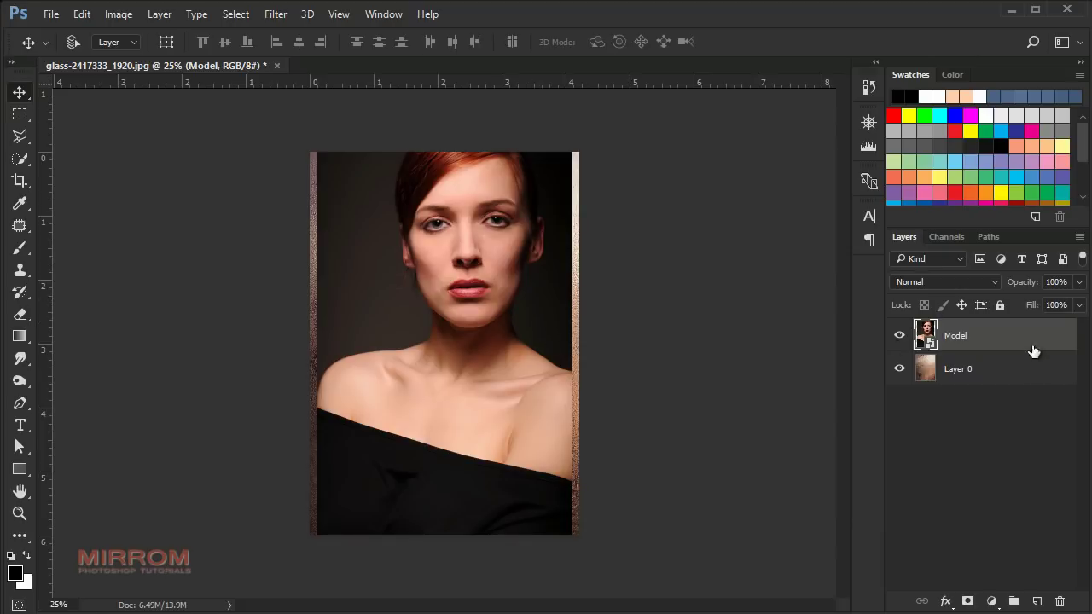
{"action": "right_click", "coordinate": [1069, 338]}
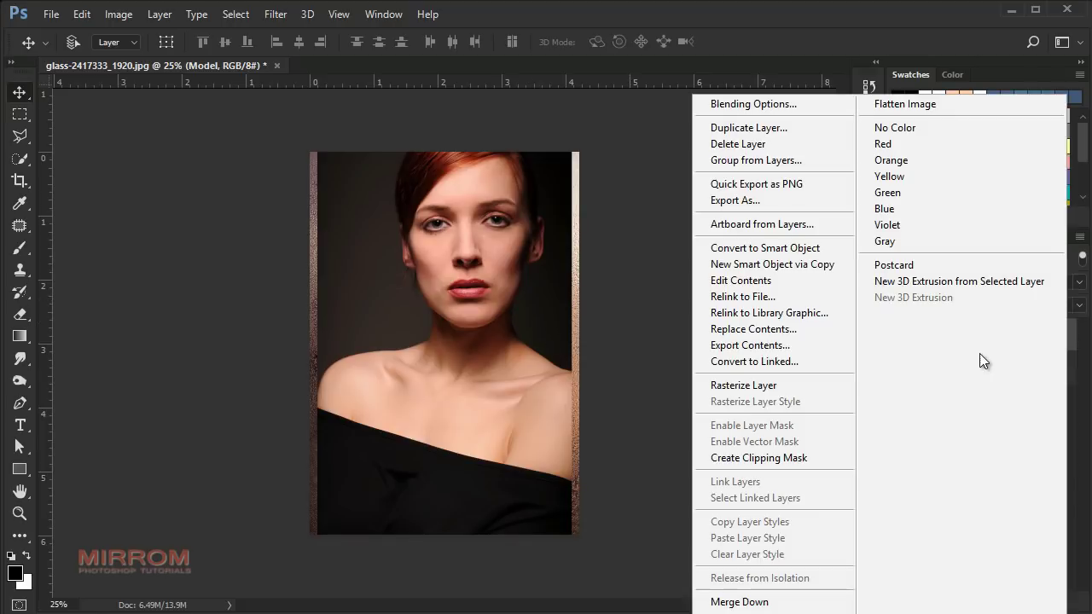
{"action": "left_click", "coordinate": [840, 385]}
{"action": "scroll", "coordinate": [465, 248], "scroll_direction": "up", "scroll_amount": 1}
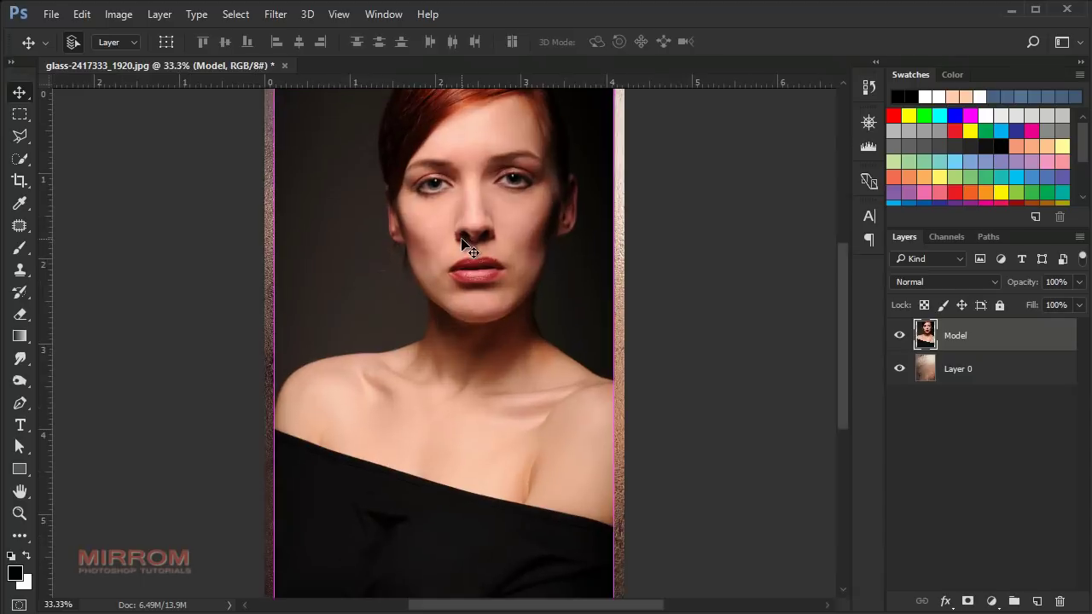
{"action": "scroll", "coordinate": [465, 247], "scroll_direction": "up", "scroll_amount": 1}
{"action": "scroll", "coordinate": [467, 248], "scroll_direction": "up", "scroll_amount": 2}
{"action": "scroll", "coordinate": [465, 247], "scroll_direction": "up", "scroll_amount": 3}
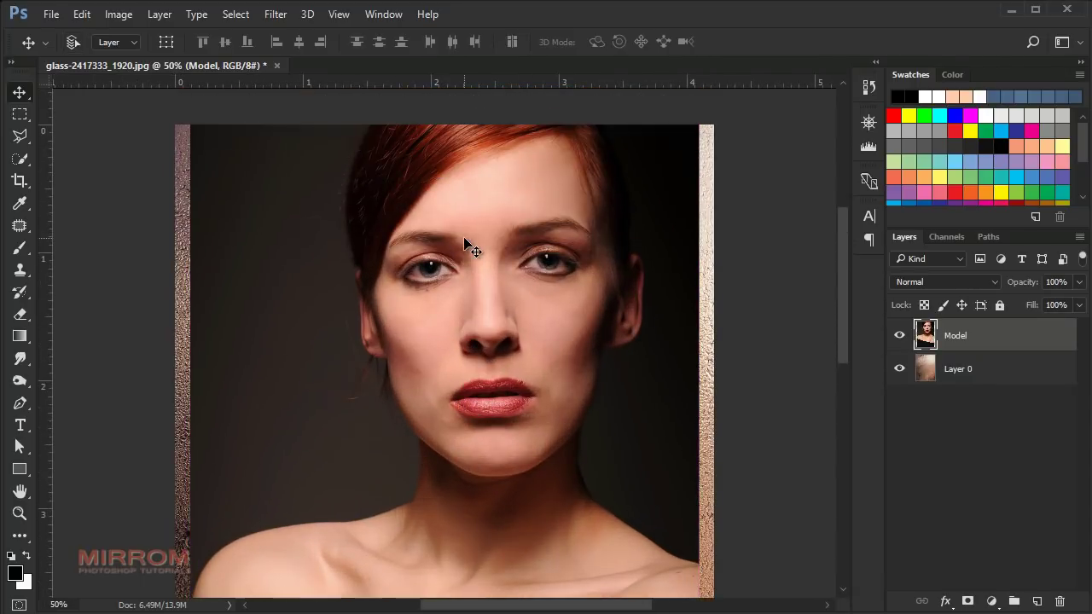
Select the Pen Tool in Path mode and zoom in on the model's ear.
{"action": "left_click", "coordinate": [20, 403]}
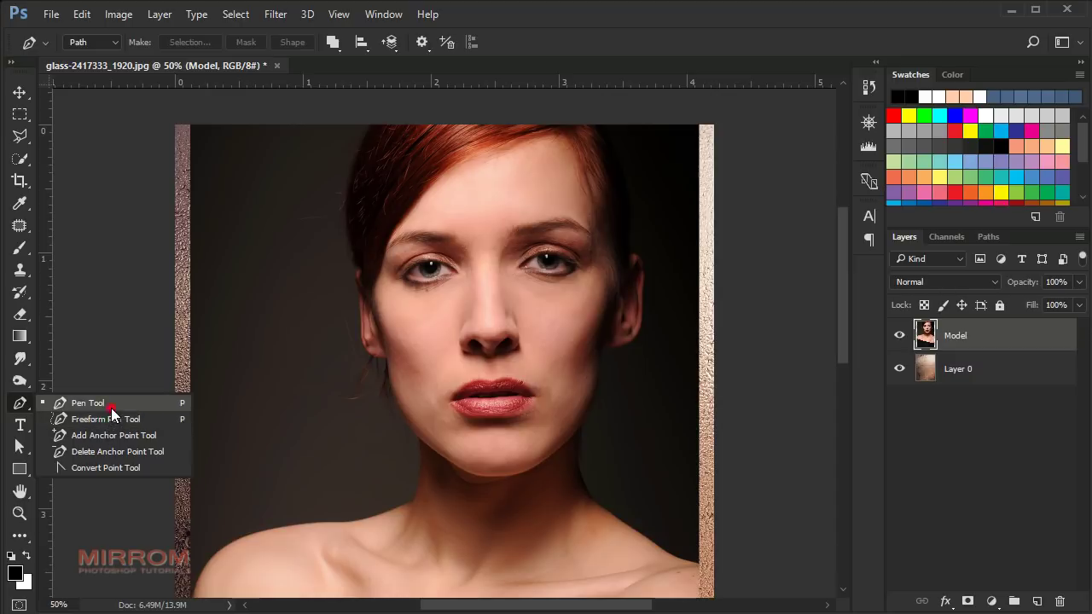
{"action": "left_click", "coordinate": [98, 403]}
{"action": "left_click", "coordinate": [385, 244], "text": "ctrl"}
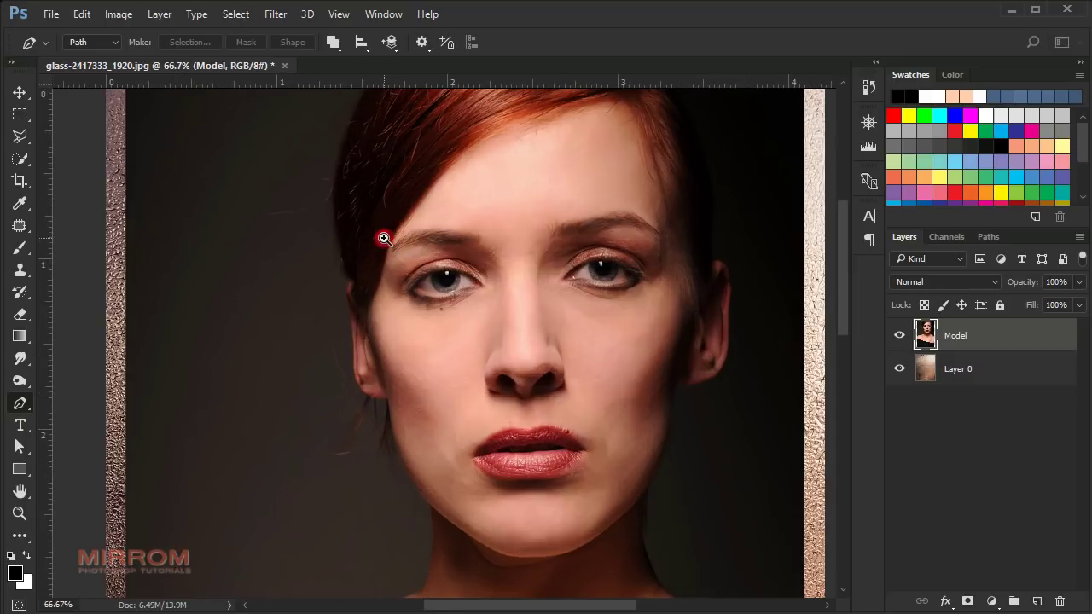
{"action": "left_click", "coordinate": [373, 248], "text": "ctrl"}
{"action": "left_click", "coordinate": [352, 272], "text": "ctrl"}
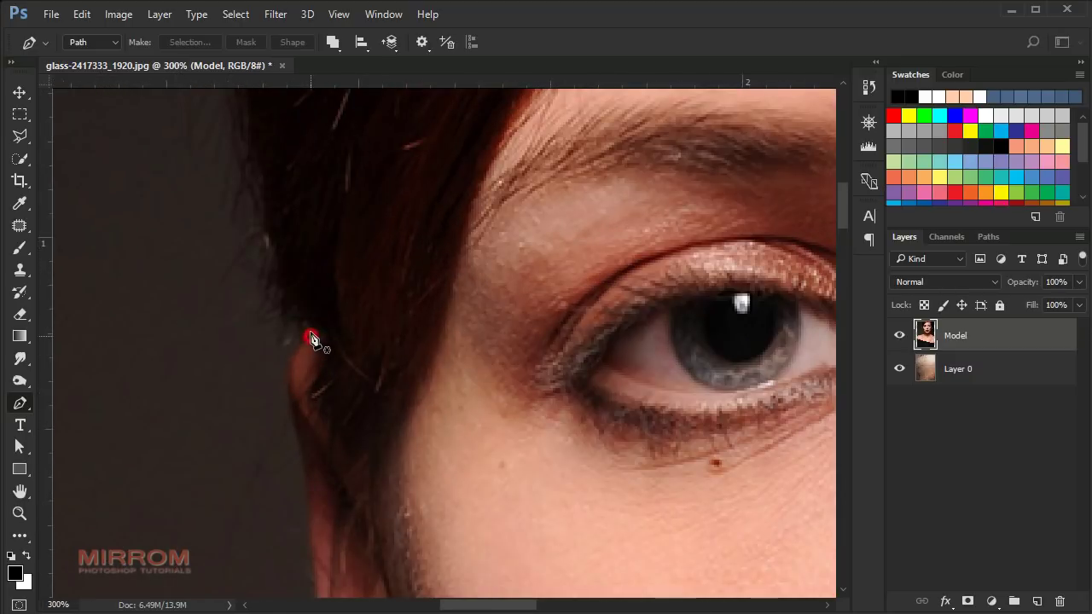
Start the path at the ear and trace anchors up and over the top of the hair.
{"action": "left_click", "coordinate": [310, 336]}
{"action": "left_click_drag", "start_coordinate": [289, 298], "coordinate": [285, 282]}
{"action": "left_click_drag", "start_coordinate": [267, 208], "coordinate": [262, 192]}
{"action": "scroll", "coordinate": [263, 194], "scroll_direction": "up", "scroll_amount": 3}
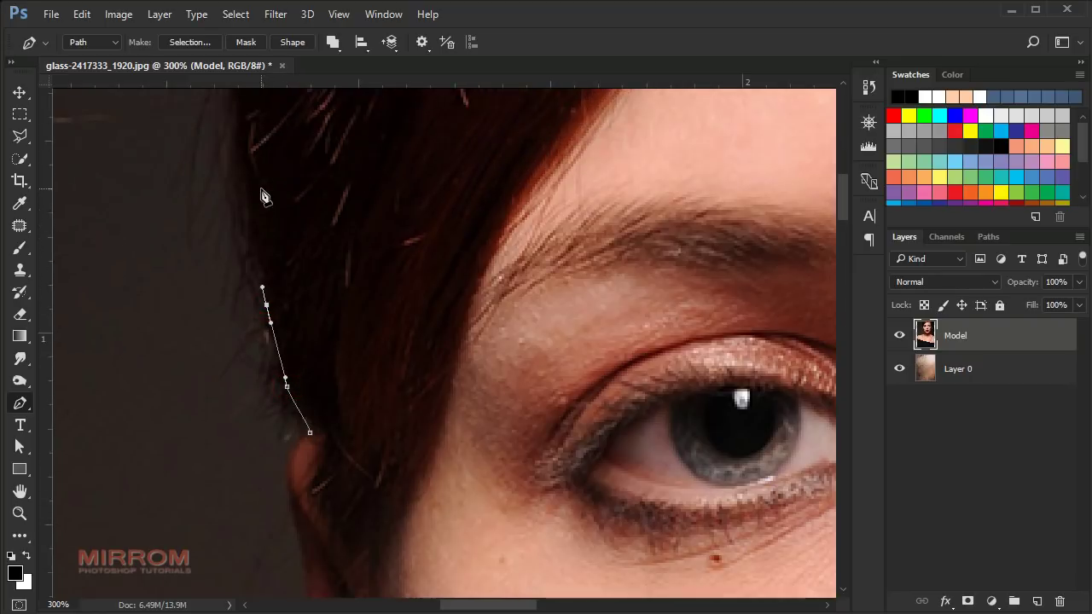
{"action": "scroll", "coordinate": [263, 195], "scroll_direction": "up", "scroll_amount": 3}
{"action": "left_click", "coordinate": [238, 225]}
{"action": "left_click", "coordinate": [231, 171]}
{"action": "scroll", "coordinate": [231, 175], "scroll_direction": "up", "scroll_amount": 2}
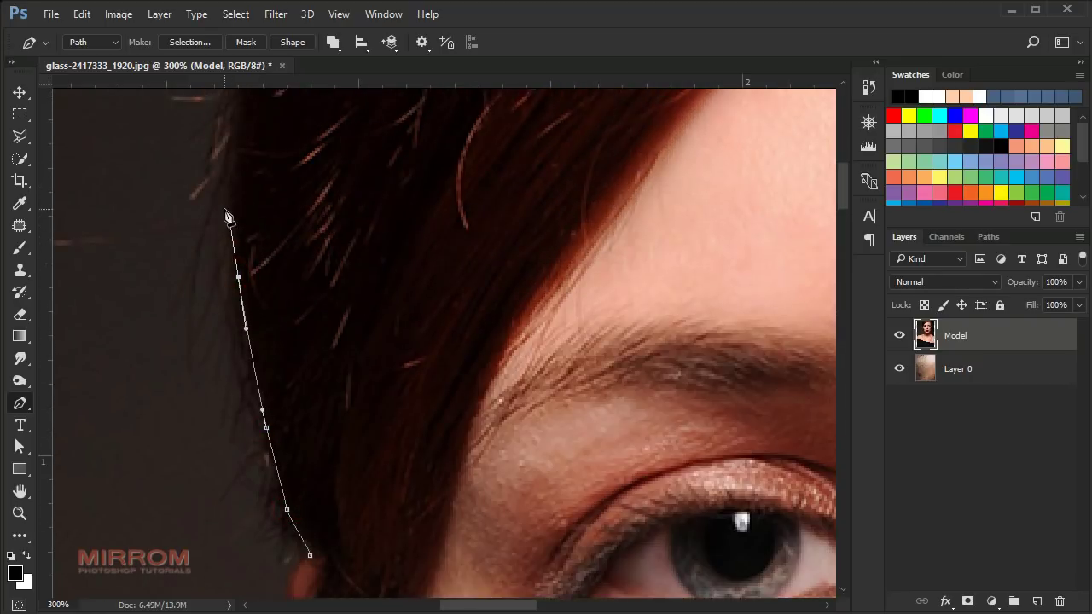
{"action": "scroll", "coordinate": [227, 213], "scroll_direction": "up", "scroll_amount": 2}
{"action": "left_click_drag", "start_coordinate": [227, 176], "coordinate": [232, 143]}
{"action": "scroll", "coordinate": [253, 201], "scroll_direction": "up", "scroll_amount": 2}
{"action": "scroll", "coordinate": [253, 201], "scroll_direction": "up", "scroll_amount": 2}
{"action": "left_click_drag", "start_coordinate": [256, 185], "coordinate": [269, 149]}
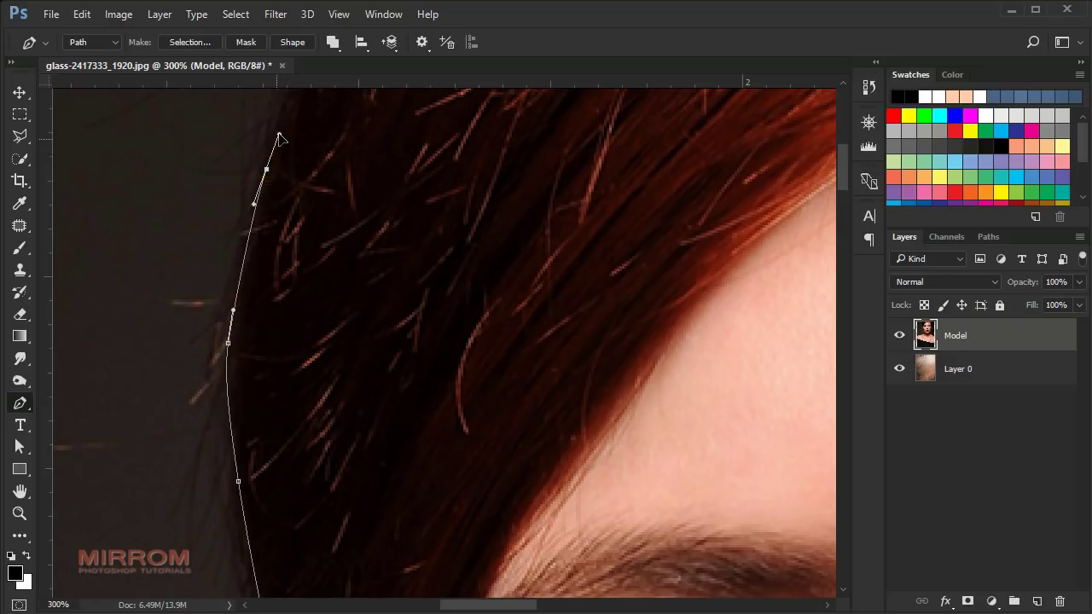
{"action": "scroll", "coordinate": [302, 173], "scroll_direction": "up", "scroll_amount": 2}
{"action": "scroll", "coordinate": [309, 182], "scroll_direction": "up", "scroll_amount": 2}
{"action": "left_click_drag", "start_coordinate": [339, 210], "coordinate": [354, 178]}
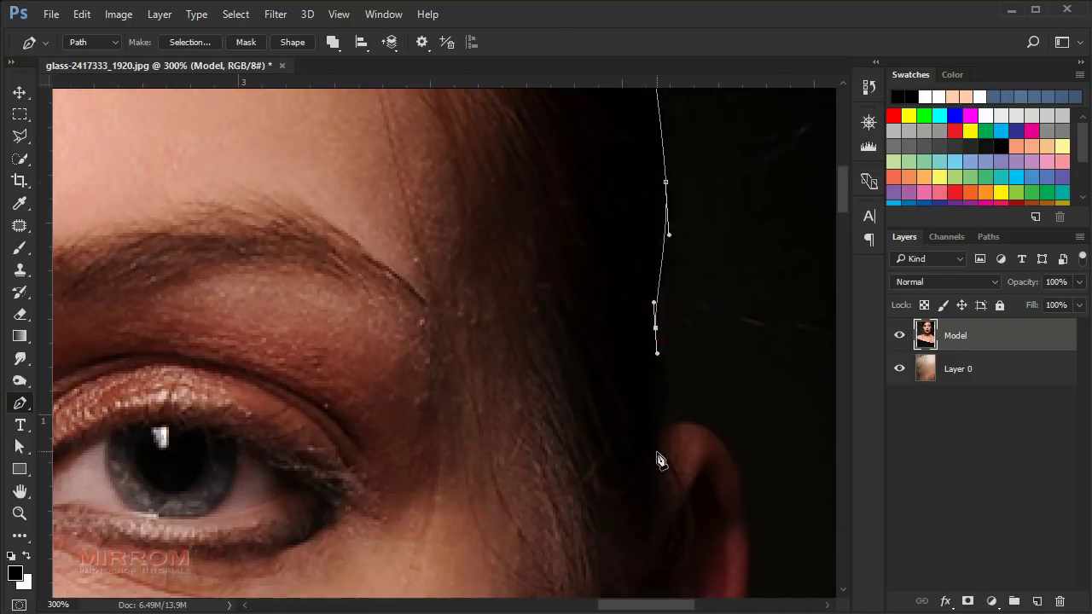
Trace the far hair edge, ear, jaw, neck and shoulders, closing the path at its start.
{"action": "left_click", "coordinate": [655, 436]}
{"action": "scroll", "coordinate": [658, 438], "scroll_direction": "down", "scroll_amount": 2}
{"action": "left_click", "coordinate": [743, 385]}
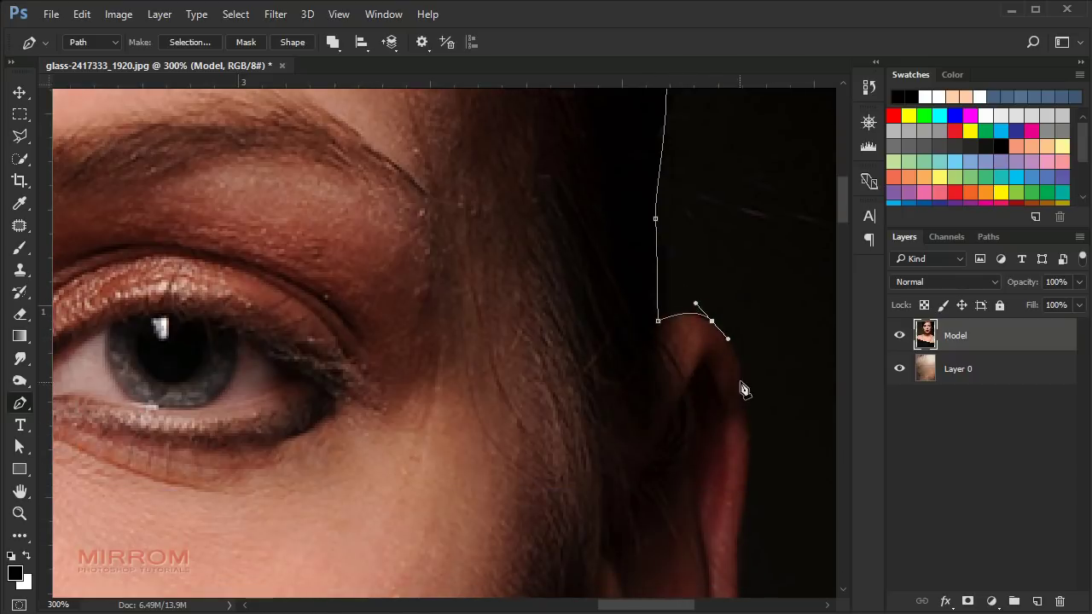
{"action": "scroll", "coordinate": [743, 385], "scroll_direction": "down", "scroll_amount": 2}
{"action": "left_click", "coordinate": [743, 433]}
{"action": "left_click", "coordinate": [622, 206]}
{"action": "scroll", "coordinate": [614, 214], "scroll_direction": "up", "scroll_amount": 1}
{"action": "left_click", "coordinate": [605, 224]}
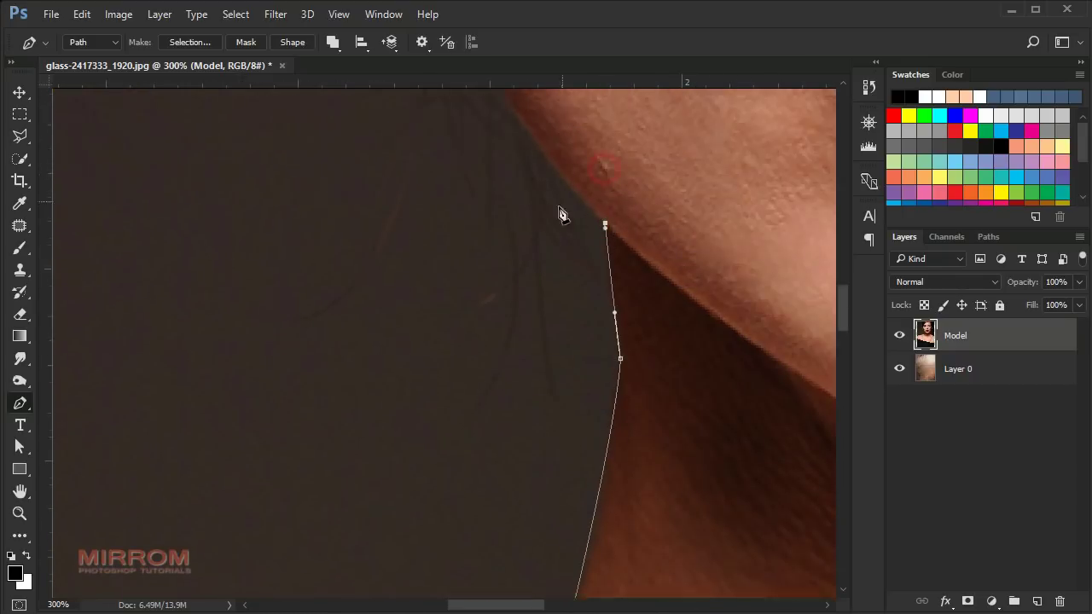
{"action": "scroll", "coordinate": [565, 219], "scroll_direction": "up", "scroll_amount": 3}
{"action": "scroll", "coordinate": [461, 253], "scroll_direction": "up", "scroll_amount": 1}
{"action": "left_click", "coordinate": [420, 217]}
{"action": "scroll", "coordinate": [416, 237], "scroll_direction": "up", "scroll_amount": 1}
{"action": "left_click", "coordinate": [407, 147]}
{"action": "scroll", "coordinate": [407, 151], "scroll_direction": "up", "scroll_amount": 2}
{"action": "left_click", "coordinate": [317, 230]}
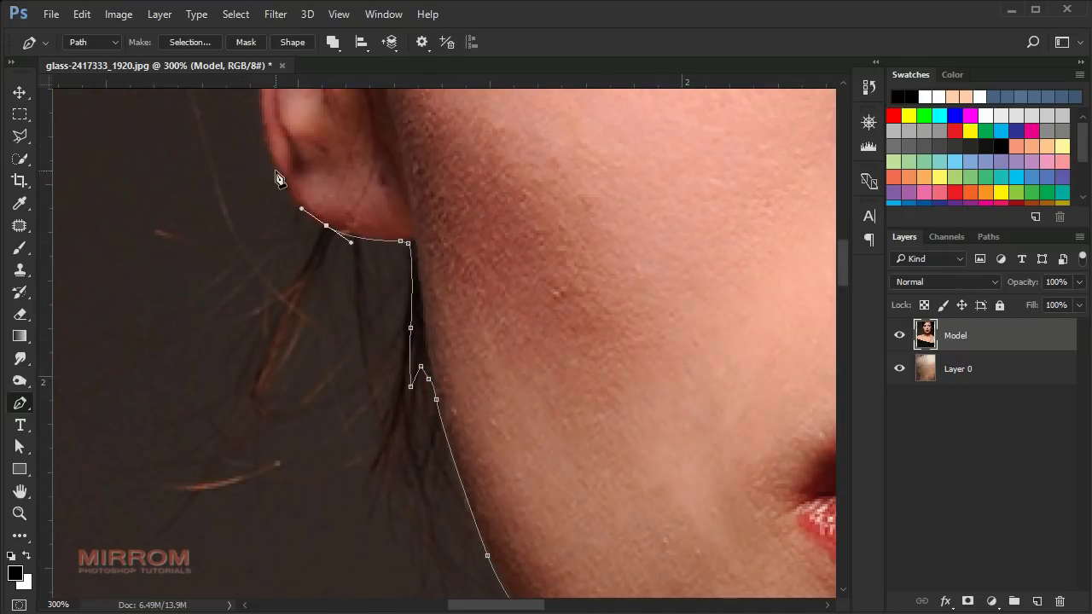
{"action": "left_click", "coordinate": [261, 159]}
{"action": "scroll", "coordinate": [250, 196], "scroll_direction": "up", "scroll_amount": 1}
{"action": "left_click", "coordinate": [245, 186]}
{"action": "scroll", "coordinate": [245, 185], "scroll_direction": "up", "scroll_amount": 2}
{"action": "left_click", "coordinate": [226, 202]}
{"action": "left_click_drag", "start_coordinate": [249, 158], "coordinate": [256, 155]}
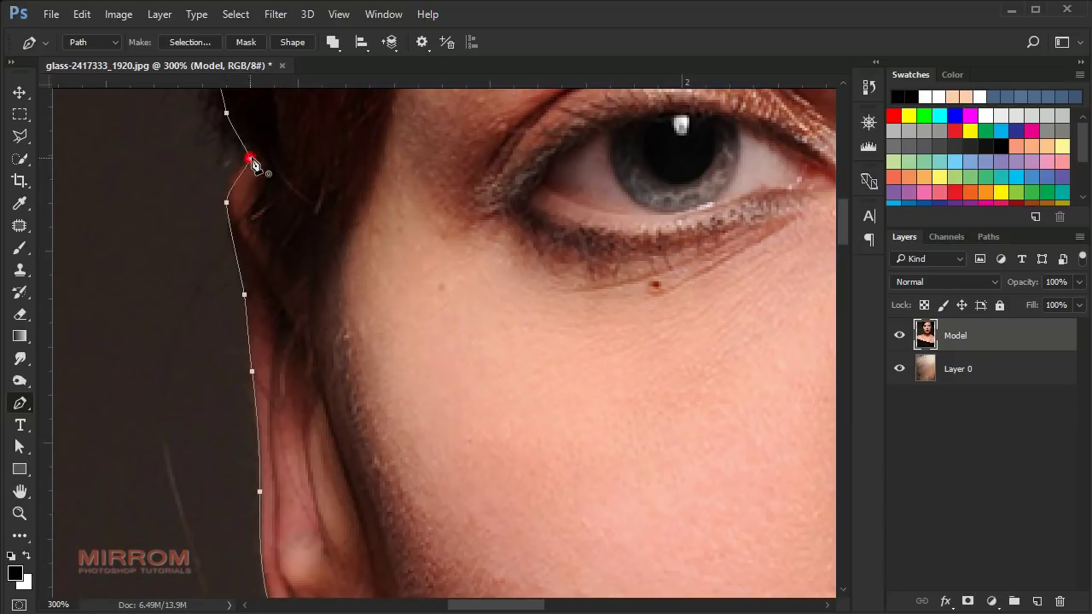
{"action": "key", "text": "ctrl+minus"}
{"action": "key", "text": "ctrl+minus"}
{"action": "key", "text": "ctrl+minus"}
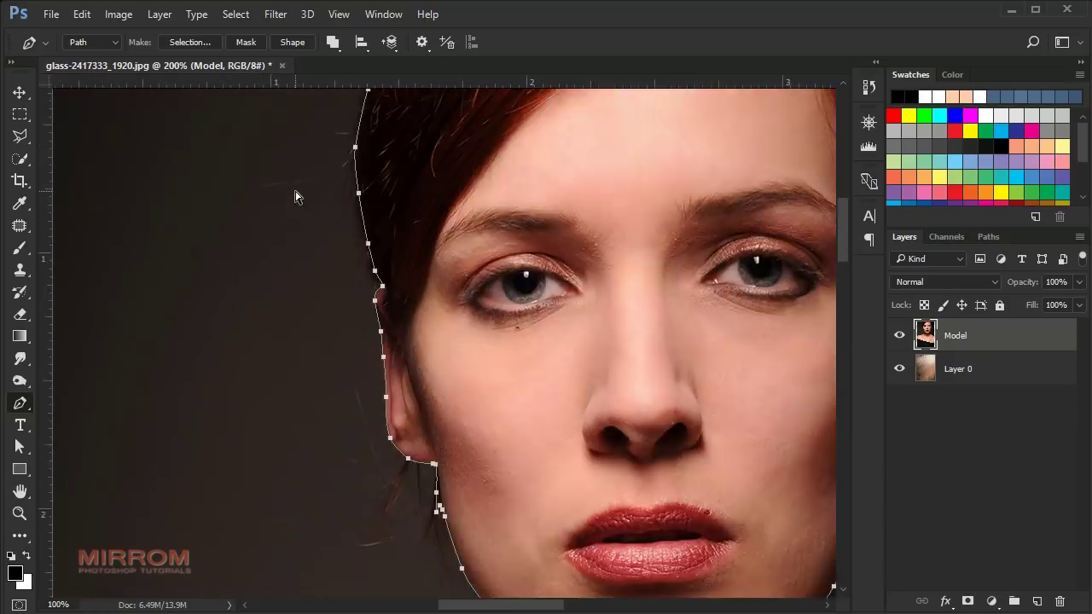
{"action": "key", "text": "ctrl+minus"}
{"action": "key", "text": "ctrl+minus"}
{"action": "scroll", "coordinate": [484, 326], "scroll_direction": "down", "scroll_amount": 1}
{"action": "scroll", "coordinate": [484, 327], "scroll_direction": "down", "scroll_amount": 2}
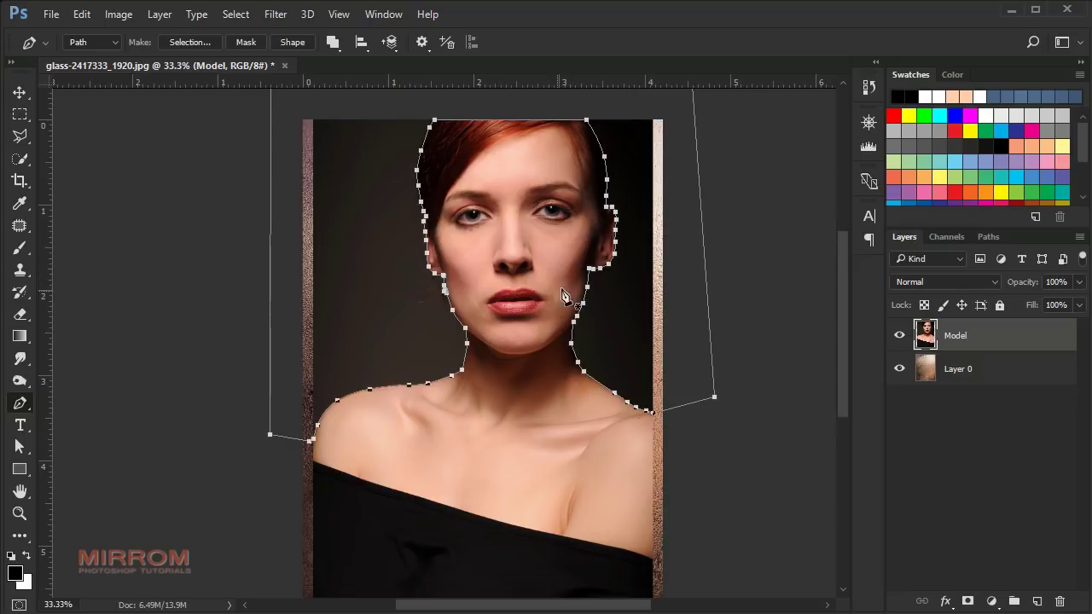
Turn the path into a selection and add an inverted layer mask to the Model layer.
{"action": "right_click", "coordinate": [369, 166]}
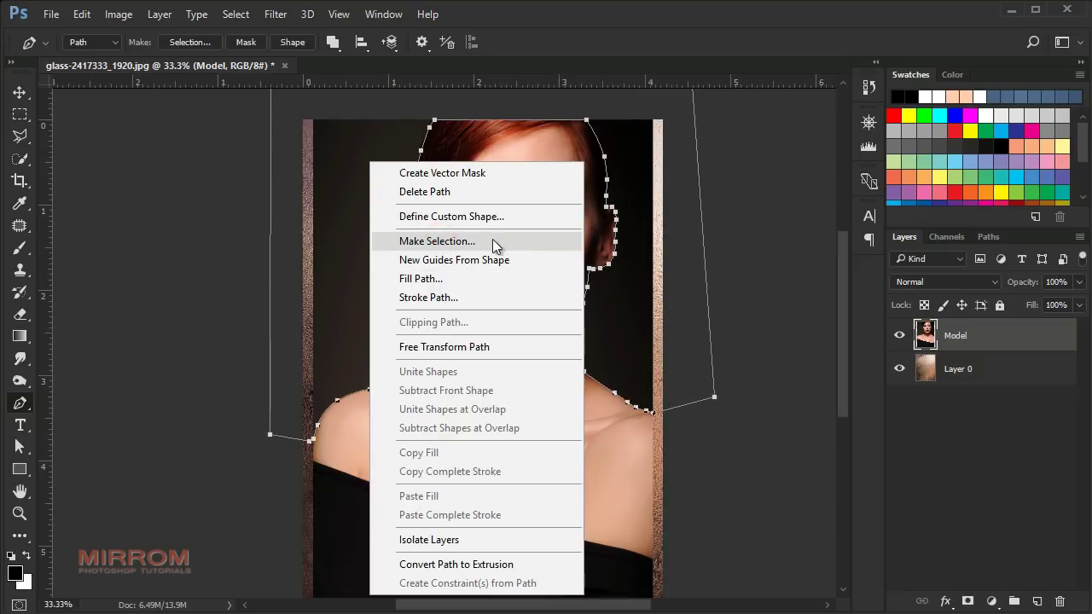
{"action": "left_click", "coordinate": [524, 240]}
{"action": "key", "text": "Return"}
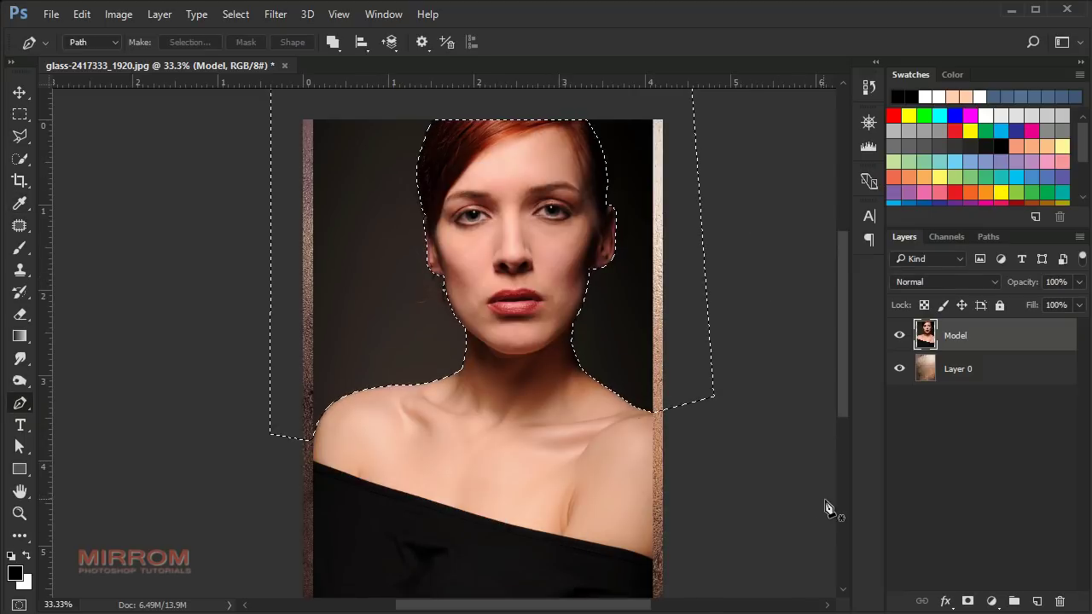
{"action": "left_click", "coordinate": [966, 601]}
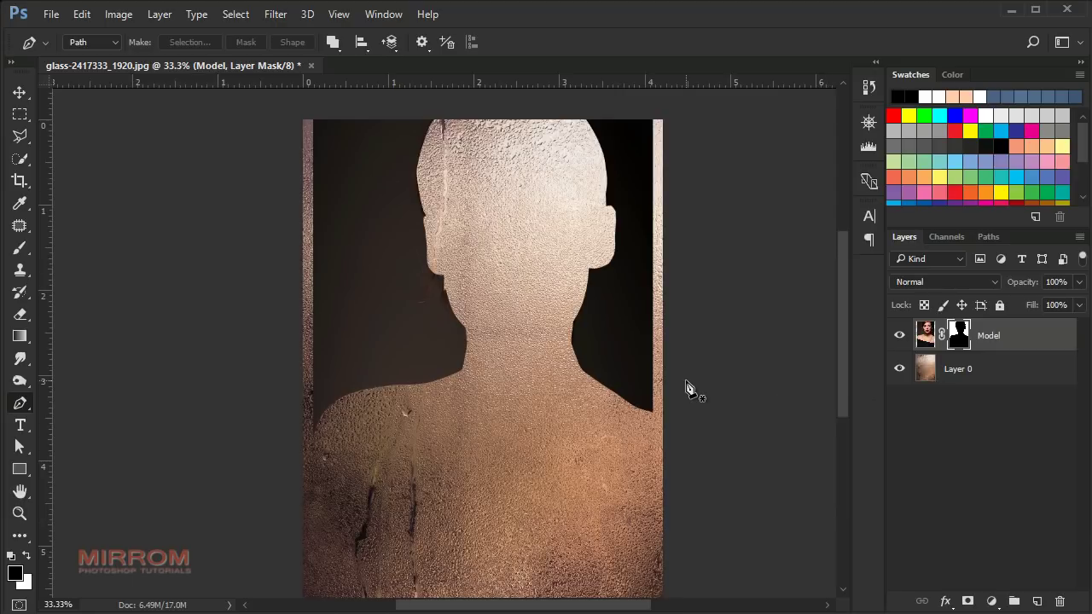
{"action": "key", "text": "ctrl+i"}
{"action": "key", "text": "v"}
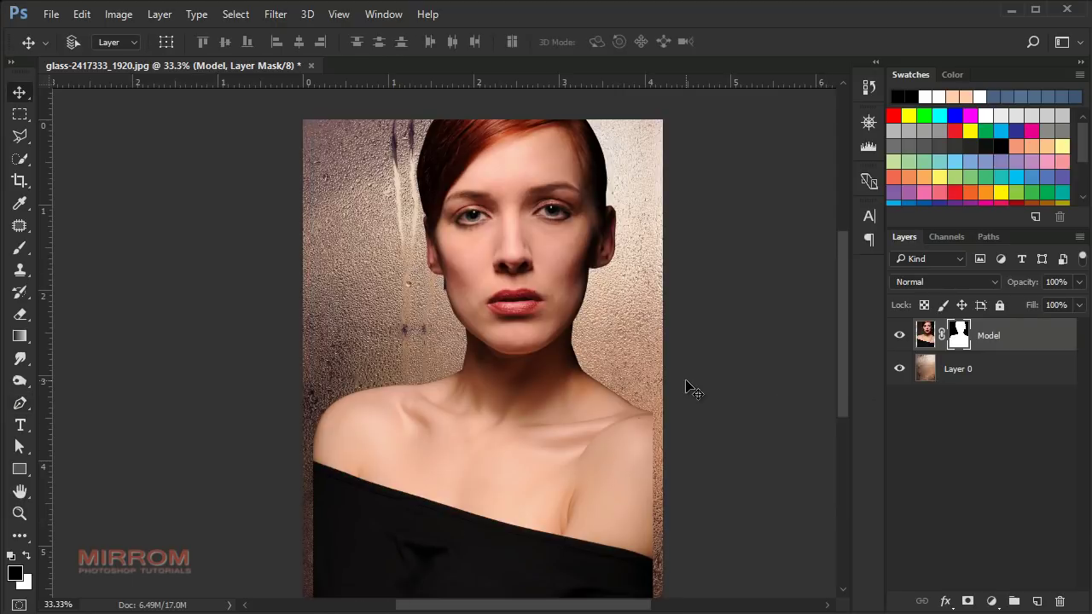
{"action": "key", "text": "ctrl+minus"}
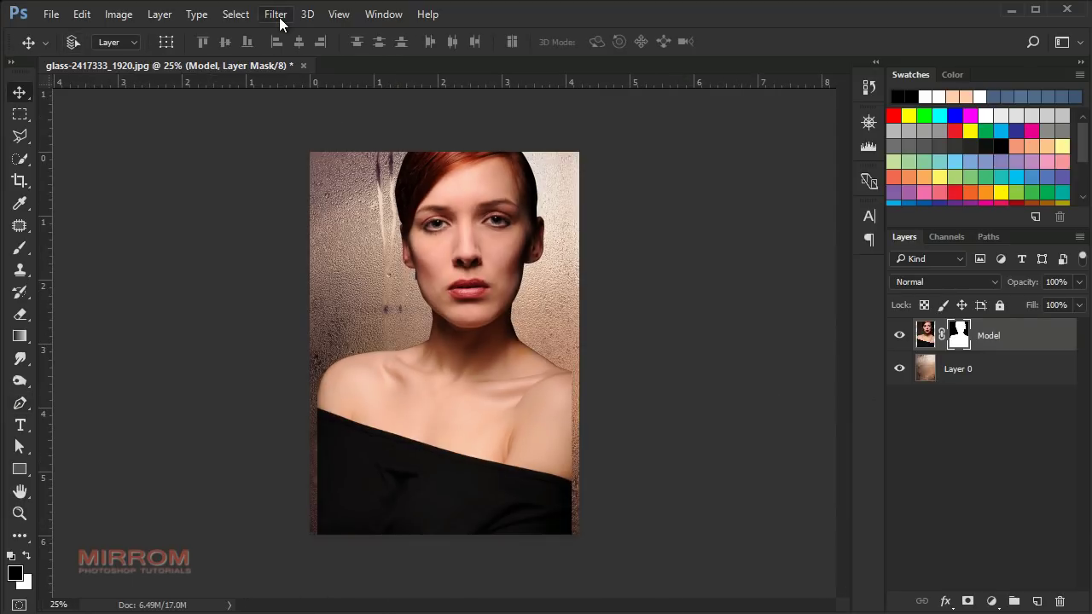
Refine the mask in Select and Mask: Smooth 21, Shift Edge -4%, Smart Radius 1 px.
{"action": "left_click", "coordinate": [279, 15]}
{"action": "mouse_move", "coordinate": [235, 14]}
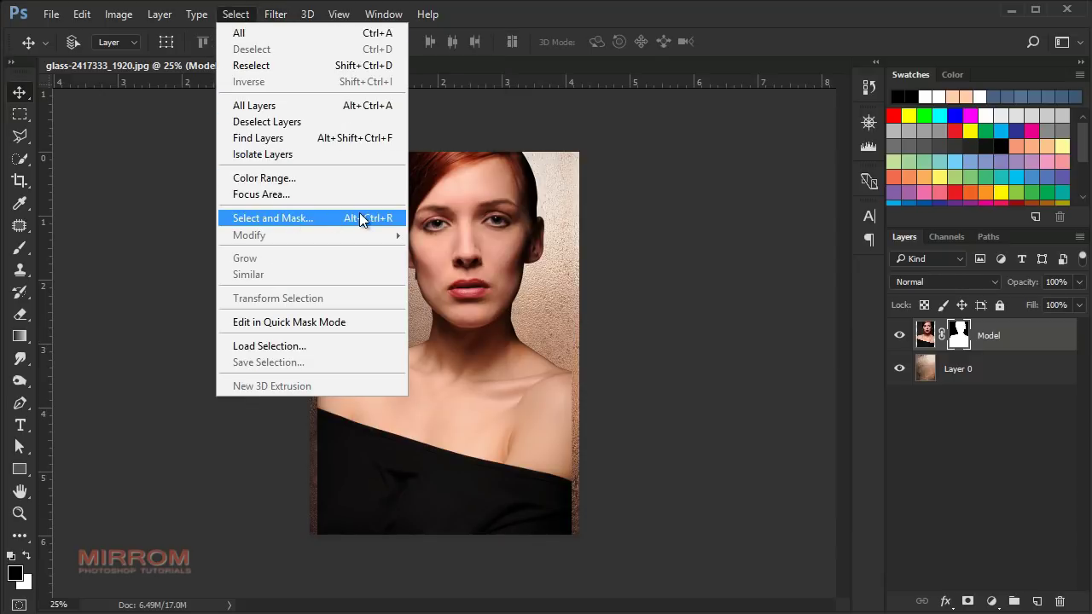
{"action": "left_click", "coordinate": [358, 217]}
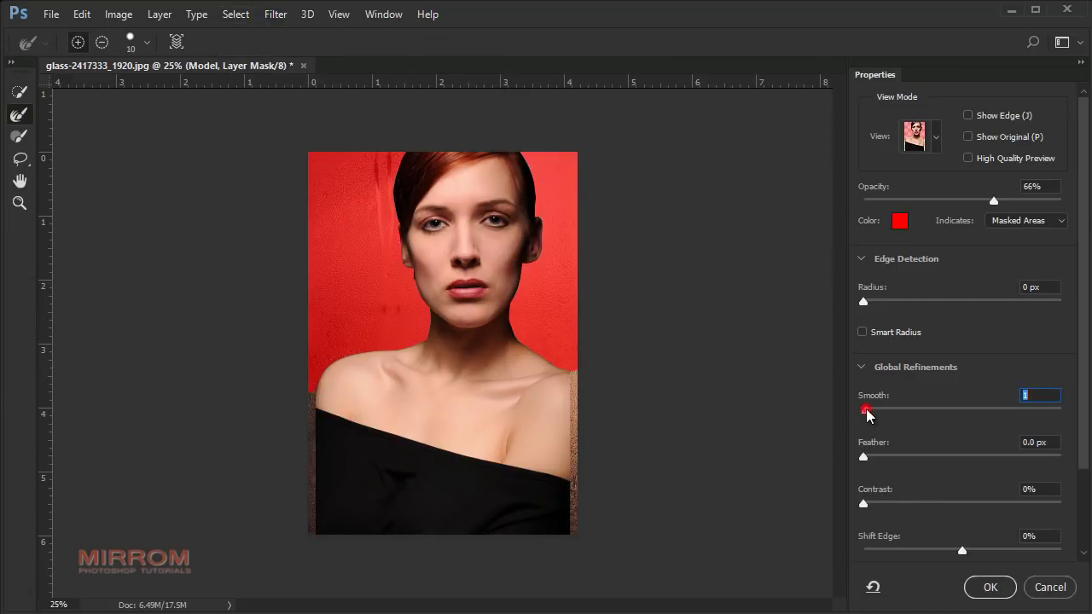
{"action": "left_click_drag", "start_coordinate": [866, 410], "coordinate": [912, 417]}
{"action": "left_click_drag", "start_coordinate": [960, 552], "coordinate": [956, 550]}
{"action": "left_click", "coordinate": [883, 339]}
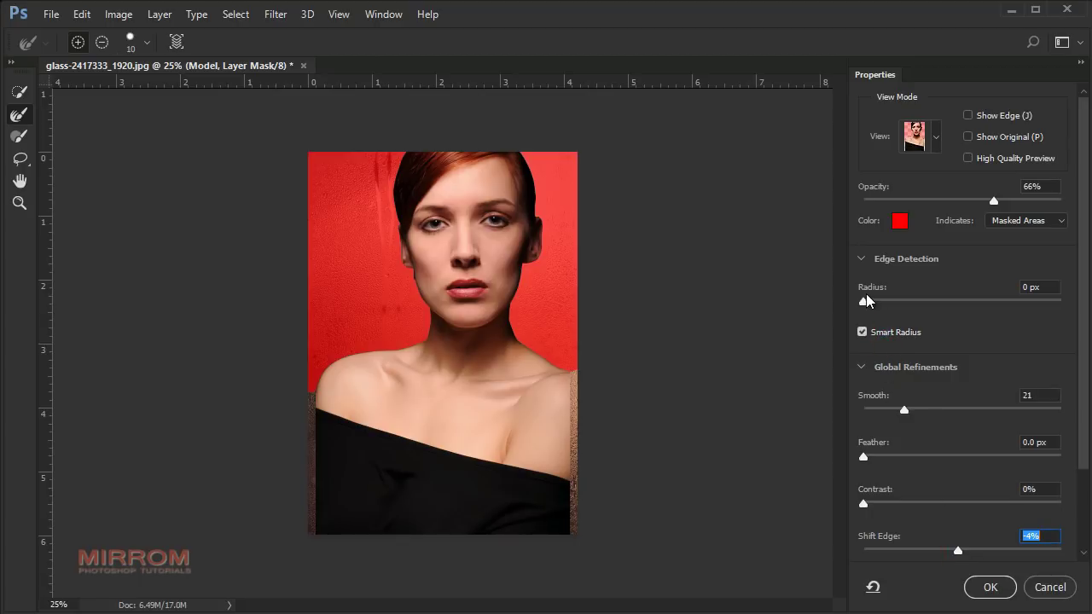
{"action": "left_click", "coordinate": [869, 303]}
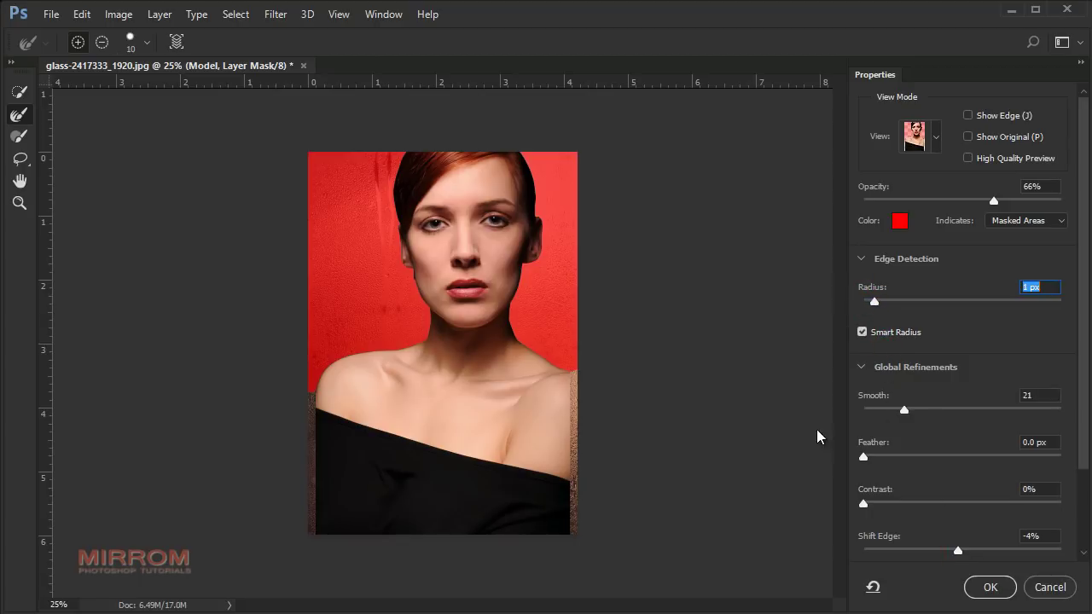
Apply the refined mask edges and select the Model layer's pixel thumbnail.
{"action": "left_click", "coordinate": [985, 588]}
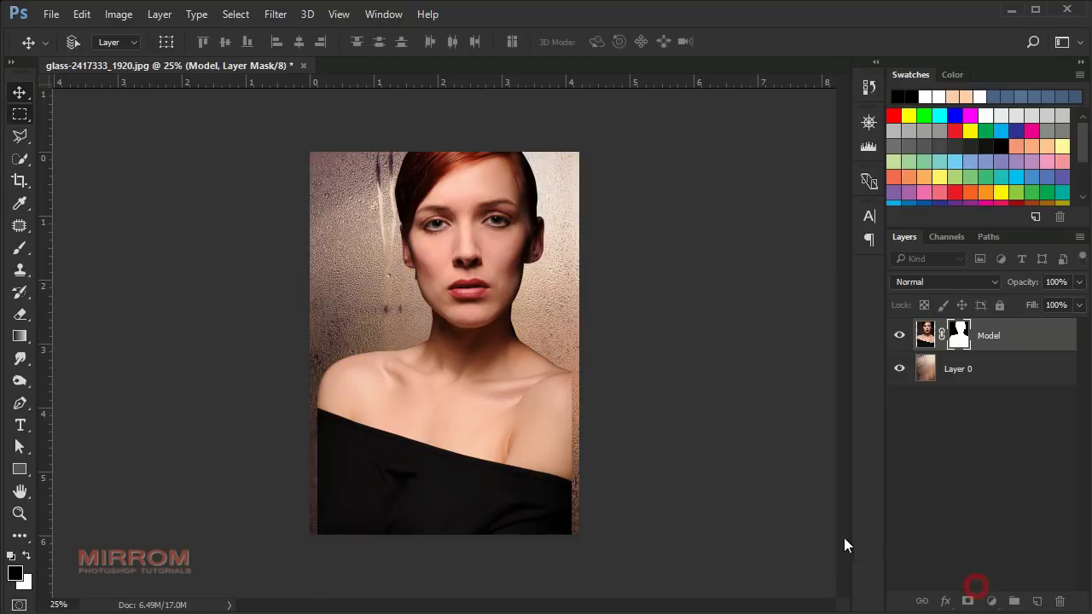
{"action": "key", "text": "ctrl+0"}
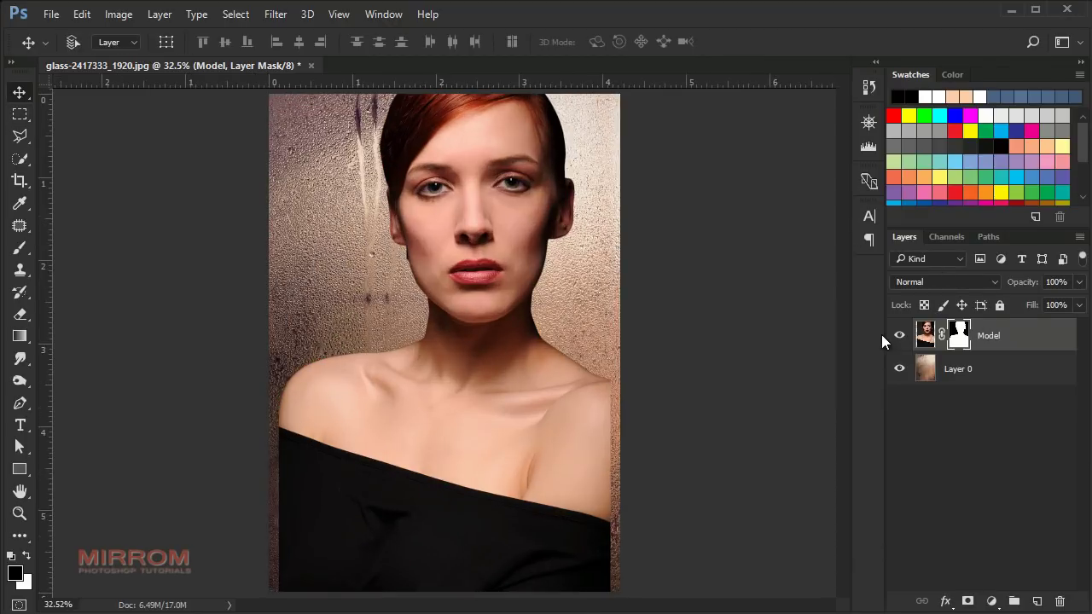
{"action": "key", "text": "ctrl+minus"}
{"action": "left_click", "coordinate": [925, 335]}
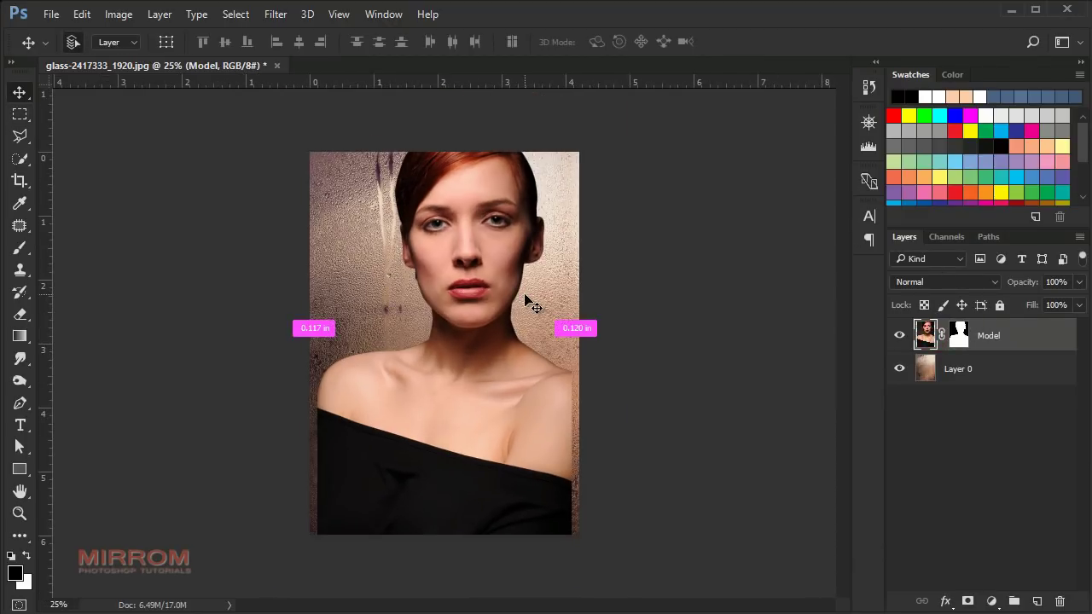
Scale the woman to about 119.5% and shift her right and down on the poster.
{"action": "key", "text": "ctrl+t"}
{"action": "left_click_drag", "start_coordinate": [575, 151], "coordinate": [584, 131]}
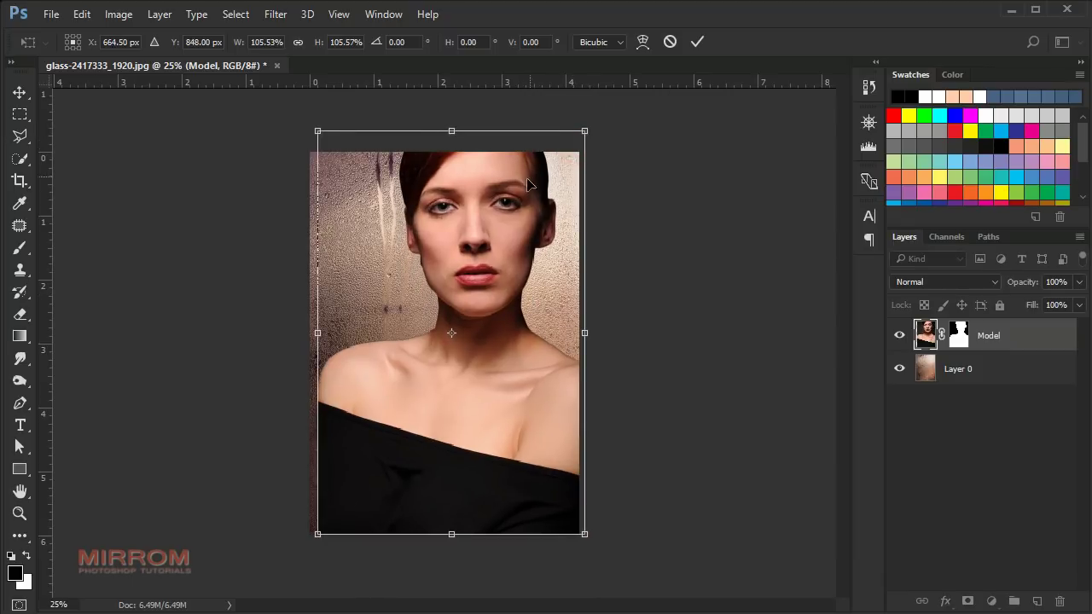
{"action": "left_click_drag", "start_coordinate": [527, 183], "coordinate": [557, 204]}
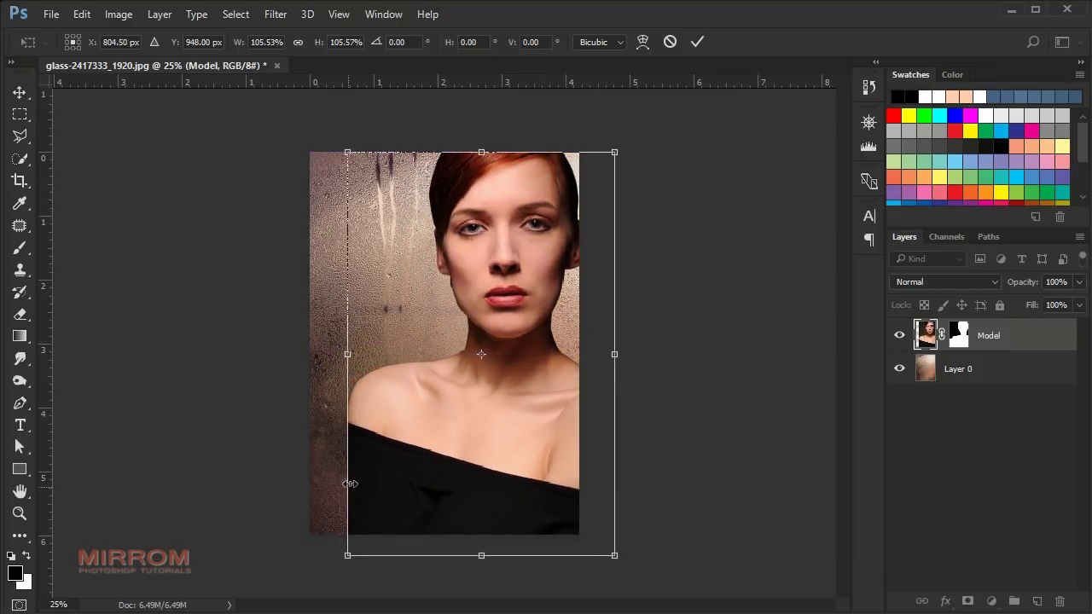
{"action": "left_click_drag", "start_coordinate": [349, 557], "coordinate": [305, 604]}
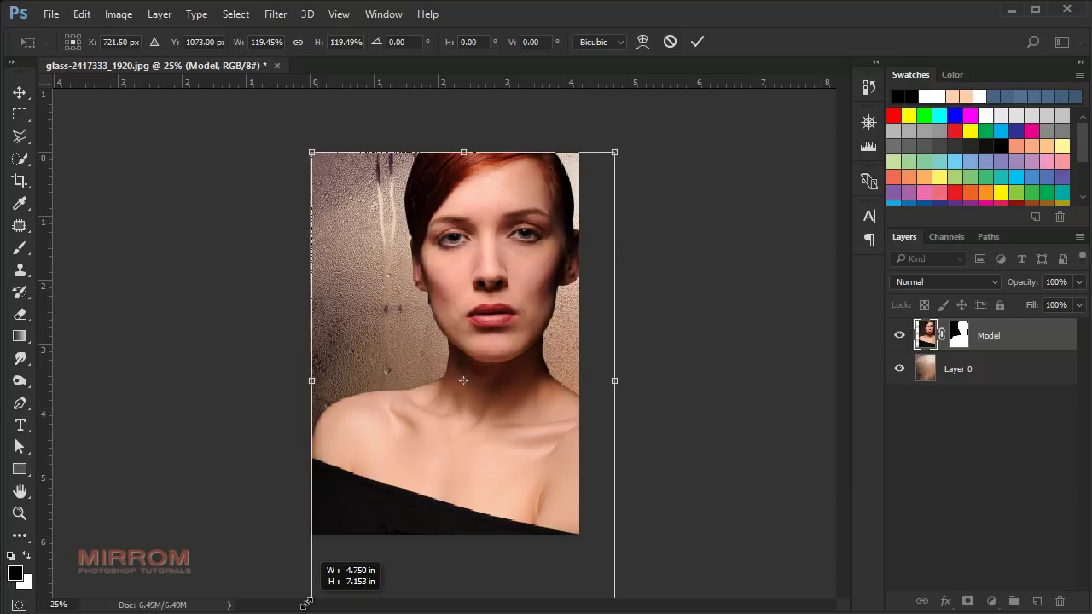
{"action": "left_click_drag", "start_coordinate": [529, 338], "coordinate": [538, 338]}
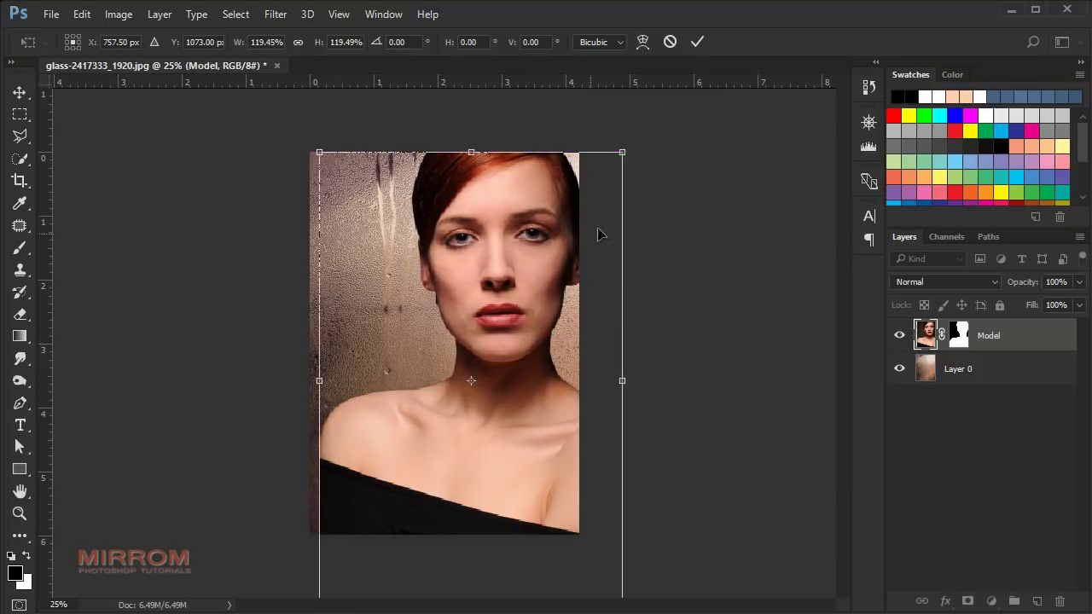
{"action": "left_click", "coordinate": [691, 43]}
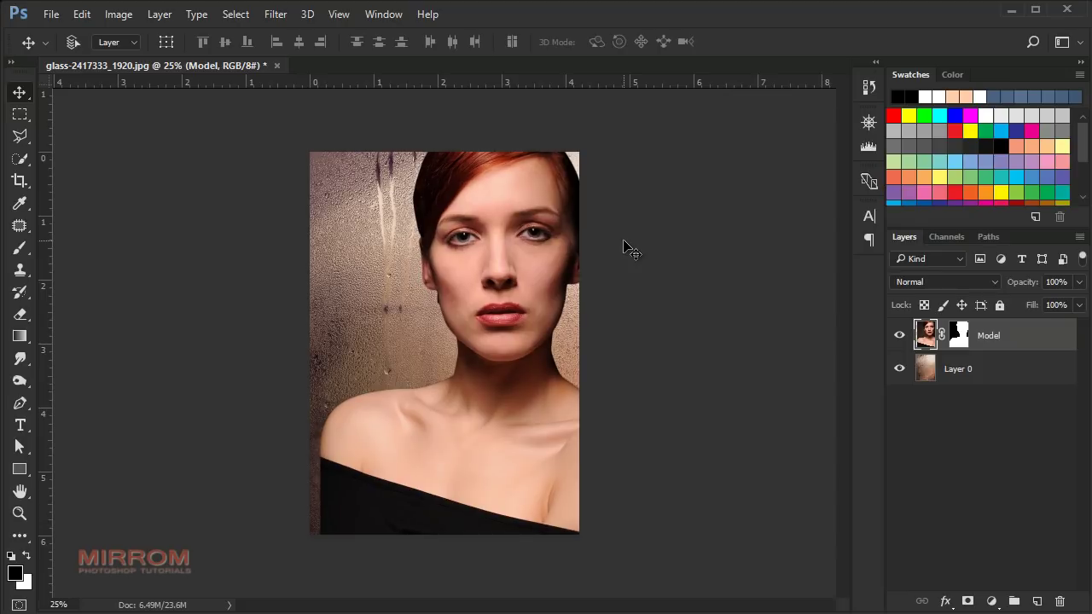
Permanently apply the Model layer's mask and bring up Shadows/Highlights.
{"action": "right_click", "coordinate": [958, 336]}
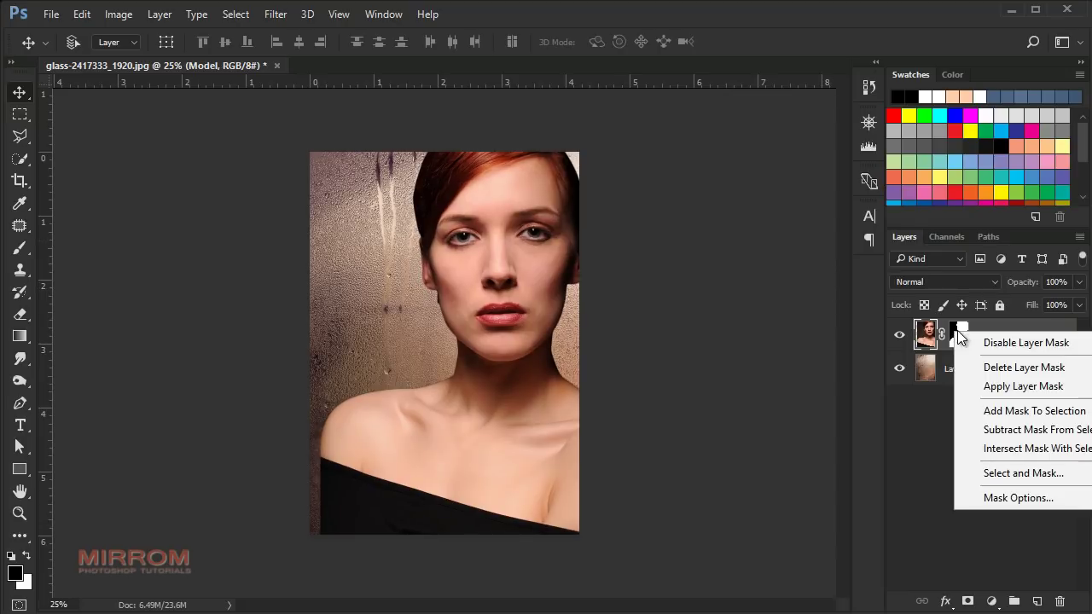
{"action": "left_click", "coordinate": [981, 388]}
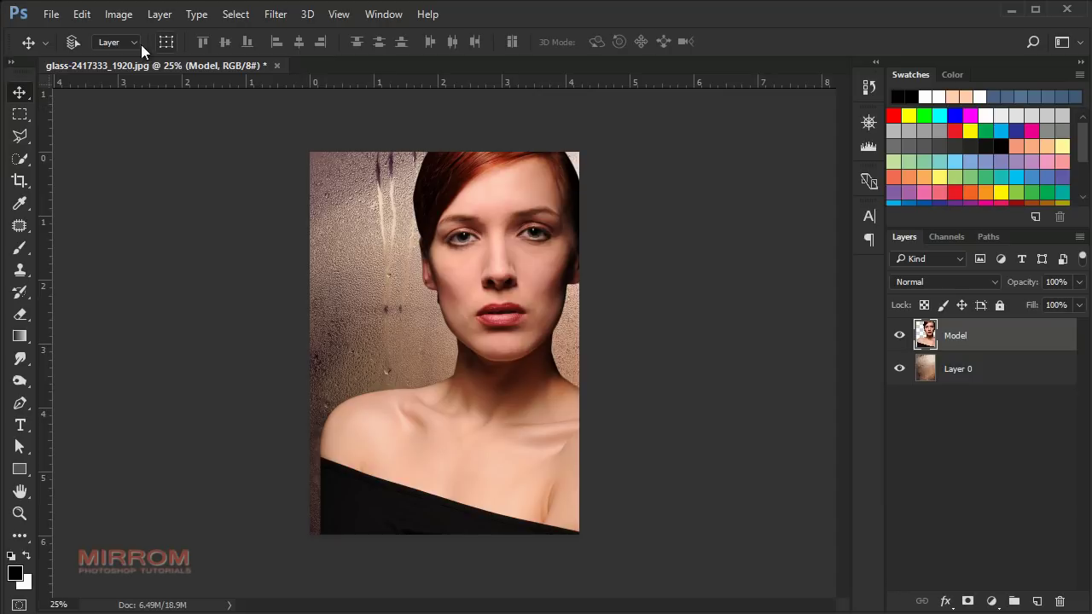
{"action": "left_click", "coordinate": [117, 17]}
{"action": "mouse_move", "coordinate": [143, 57]}
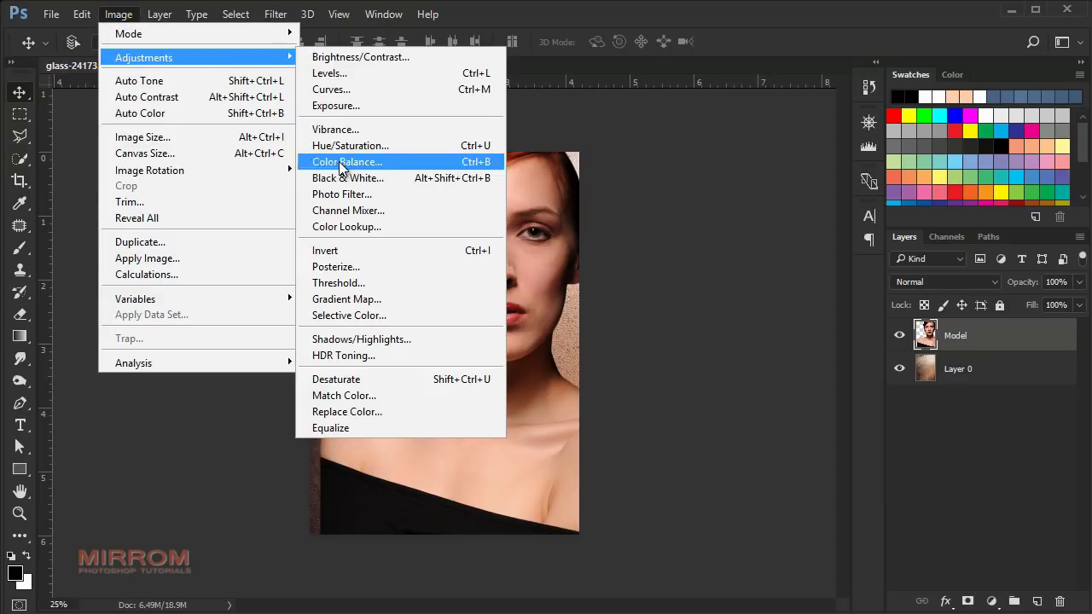
{"action": "left_click", "coordinate": [463, 339]}
Set Shadows 68%, tone 29%, radius 39 px and Highlights 10%, 47%, 36 px.
{"action": "left_click_drag", "start_coordinate": [810, 162], "coordinate": [680, 166]}
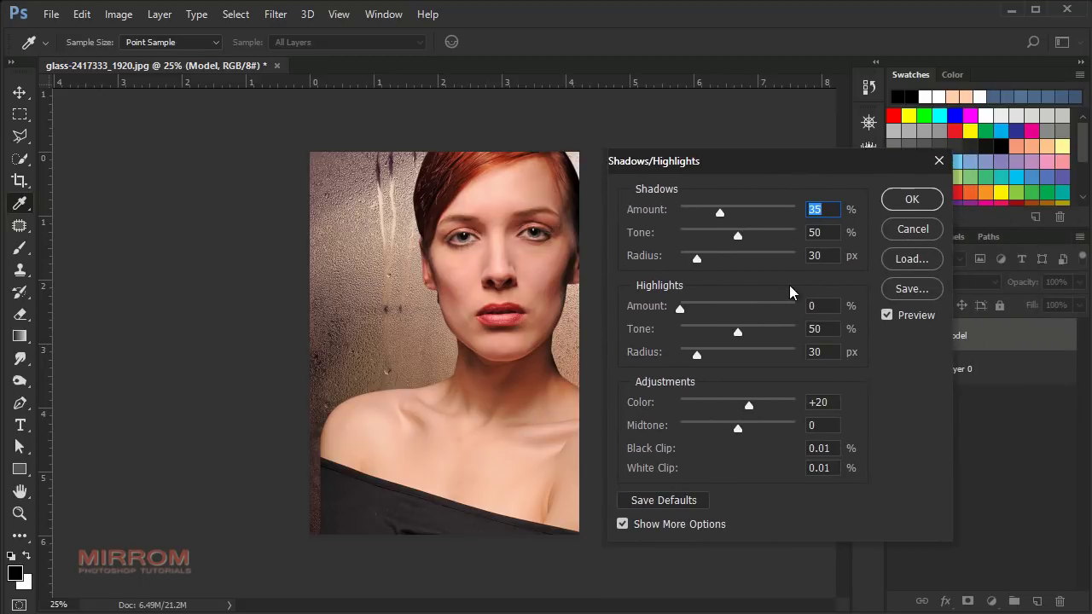
{"action": "left_click_drag", "start_coordinate": [726, 217], "coordinate": [744, 219]}
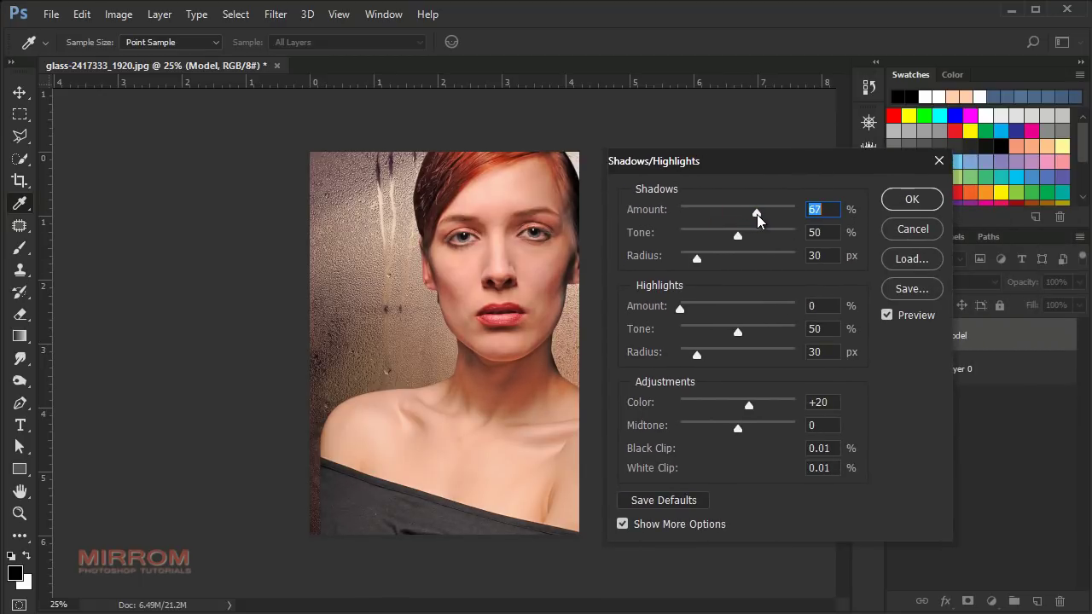
{"action": "left_click_drag", "start_coordinate": [739, 244], "coordinate": [710, 242]}
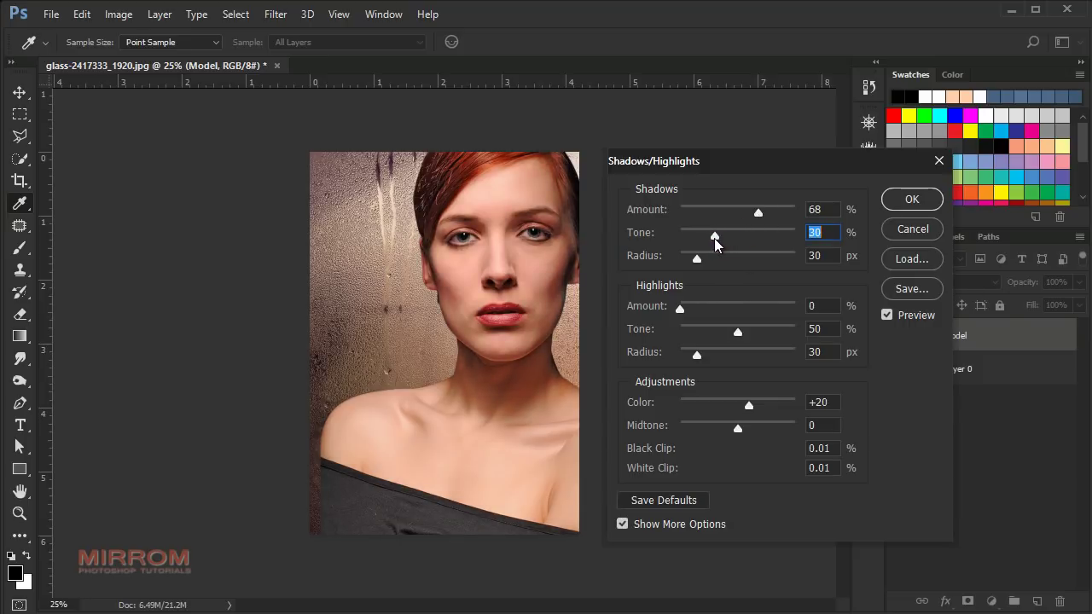
{"action": "left_click_drag", "start_coordinate": [696, 257], "coordinate": [698, 257]}
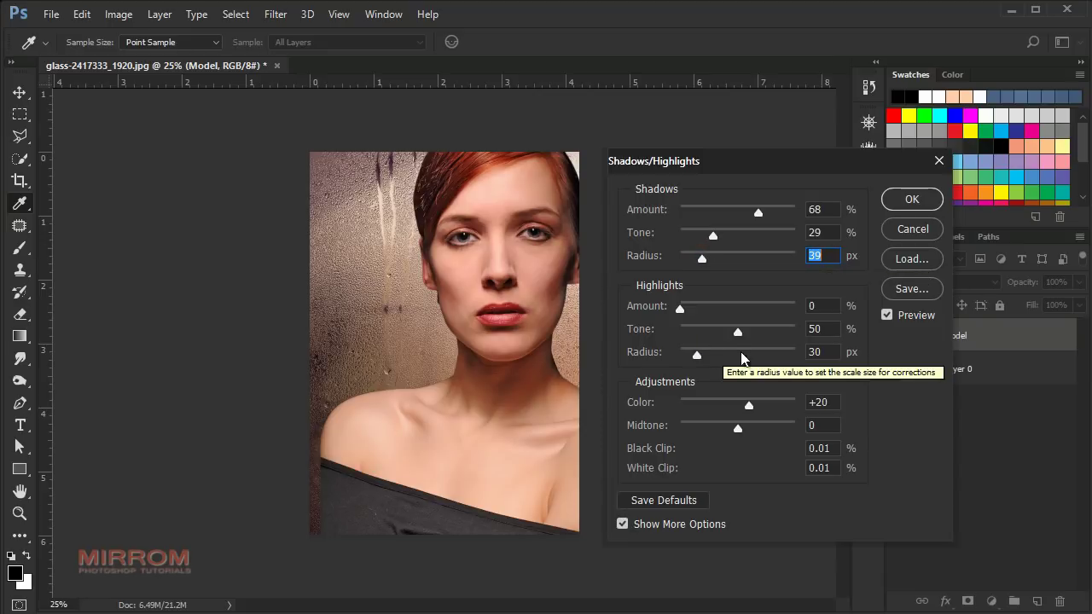
{"action": "left_click_drag", "start_coordinate": [681, 310], "coordinate": [718, 337]}
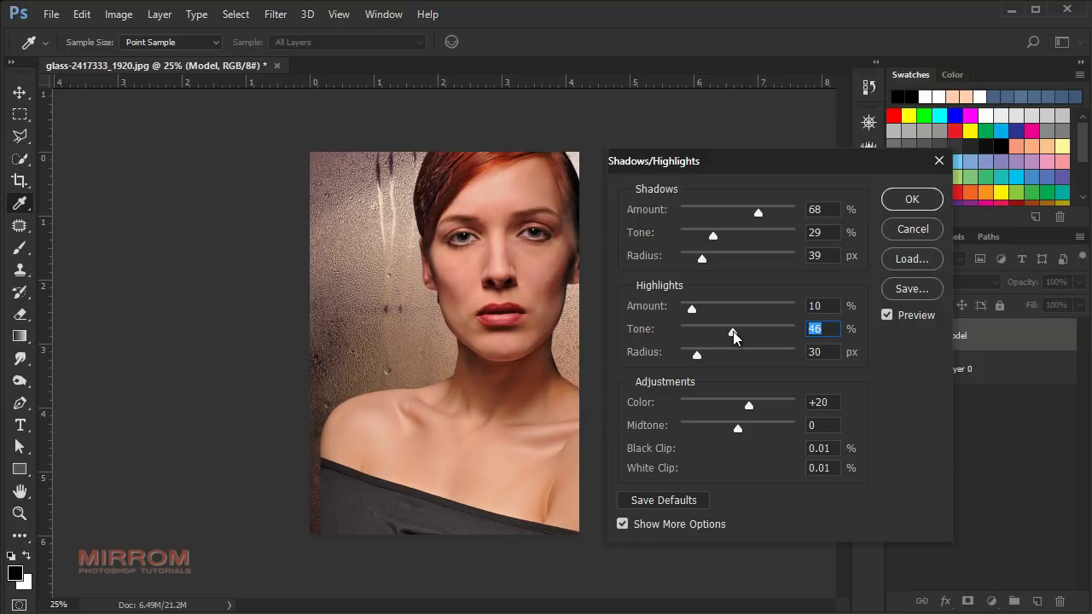
{"action": "left_click_drag", "start_coordinate": [697, 356], "coordinate": [697, 357]}
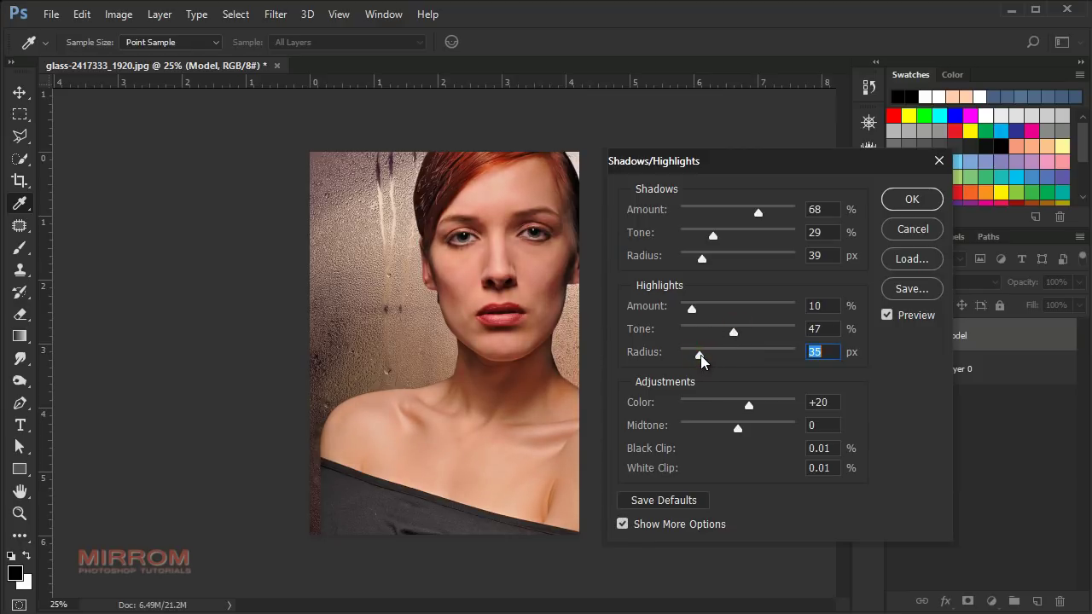
{"action": "left_click", "coordinate": [885, 315]}
{"action": "left_click", "coordinate": [885, 315]}
{"action": "left_click", "coordinate": [885, 314]}
{"action": "left_click", "coordinate": [916, 200]}
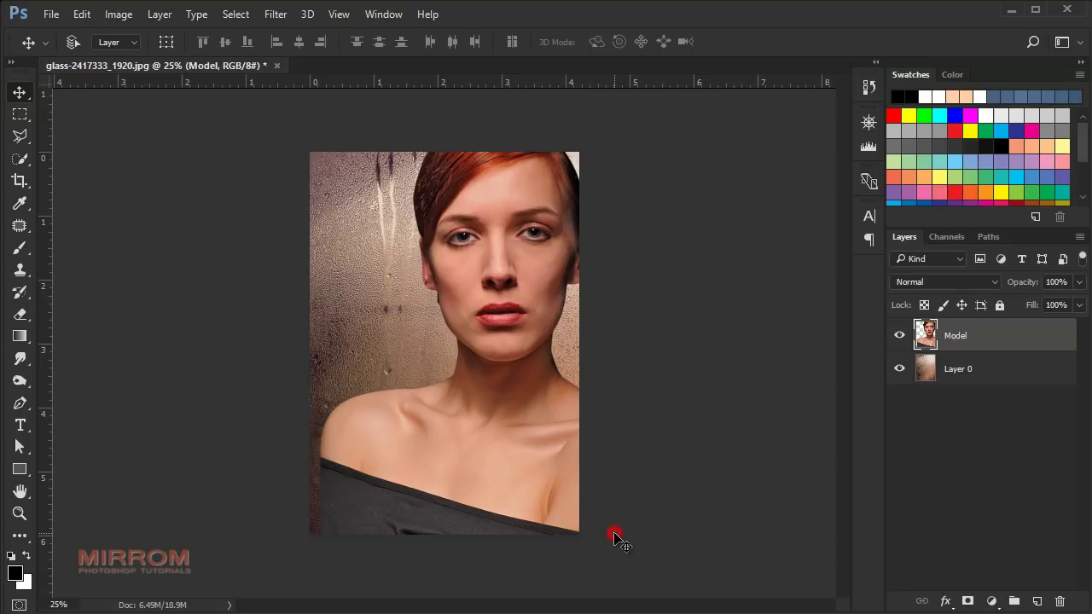
Duplicate the glass texture Layer 0 and move the copy above the Model layer.
{"action": "left_click", "coordinate": [975, 376]}
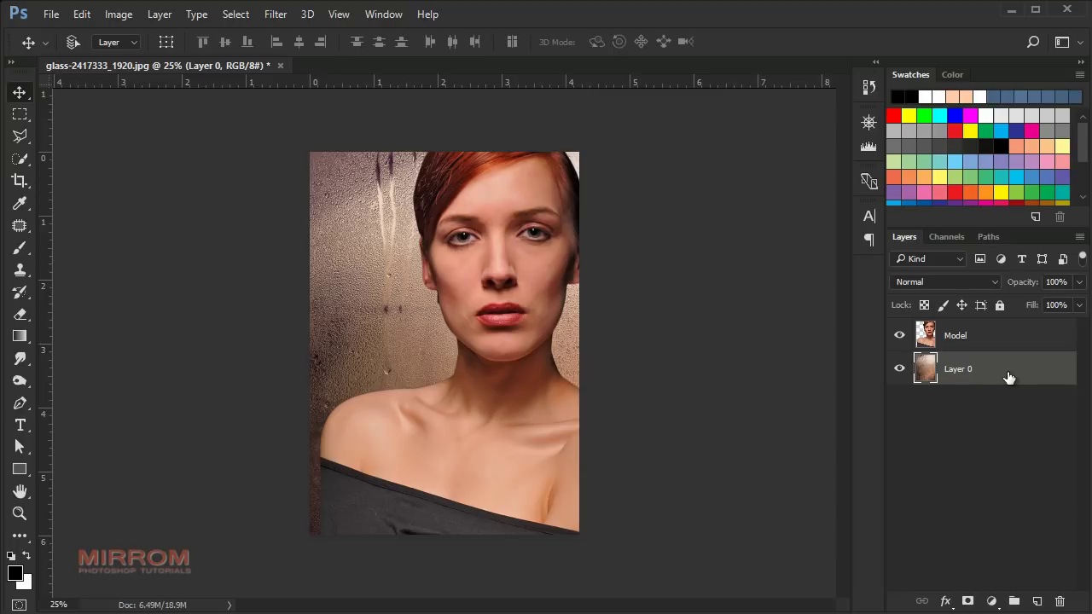
{"action": "left_click_drag", "start_coordinate": [1008, 376], "coordinate": [1036, 601]}
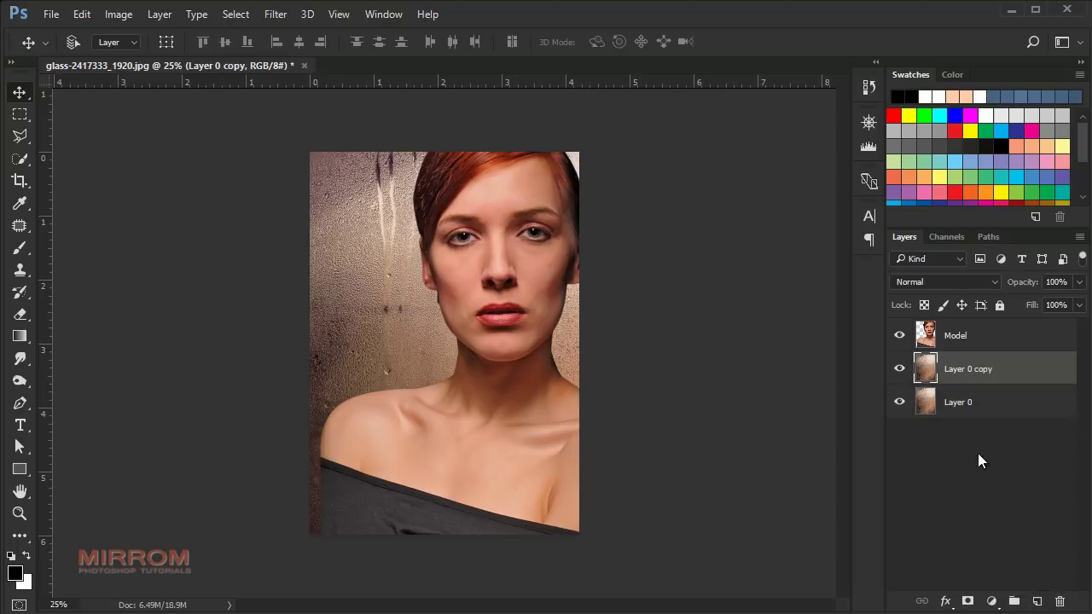
{"action": "left_click_drag", "start_coordinate": [972, 383], "coordinate": [984, 341]}
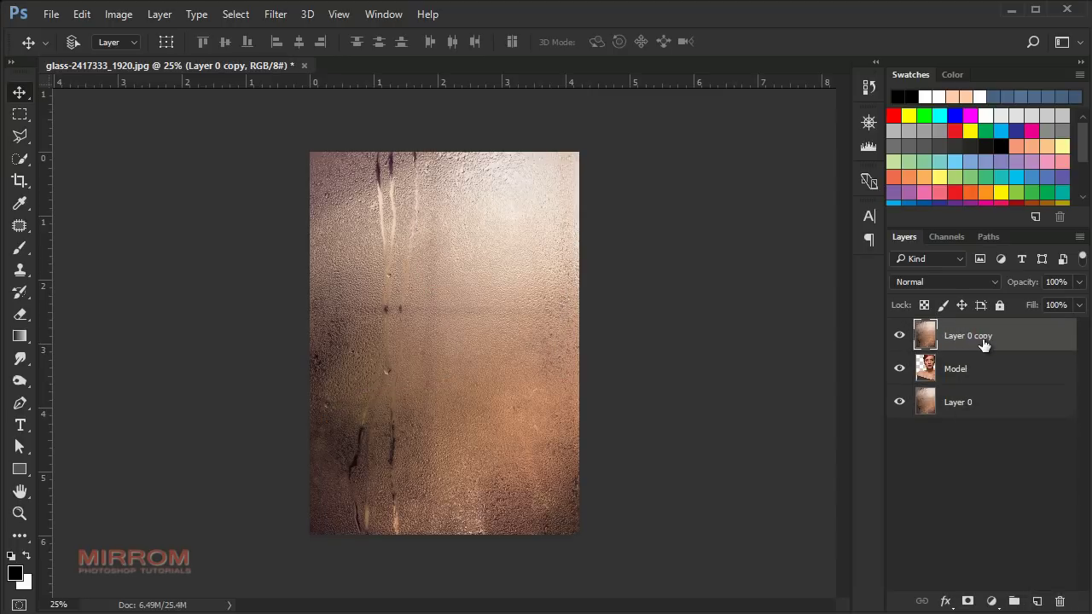
Set the glass copy to Lighten blend mode at 82% opacity and check the effect.
{"action": "left_click", "coordinate": [987, 285]}
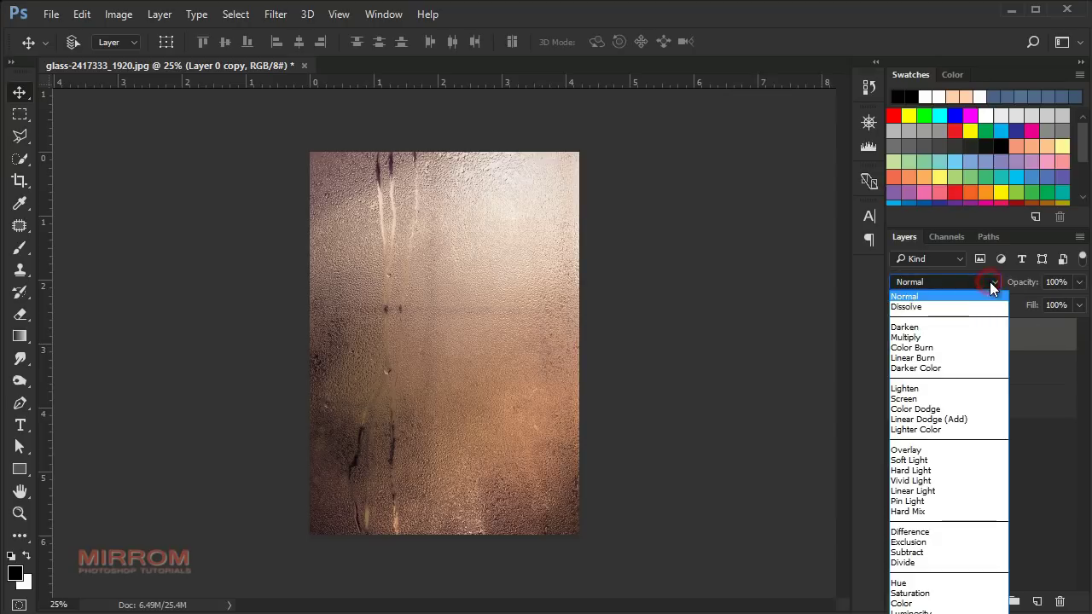
{"action": "left_click", "coordinate": [959, 390]}
{"action": "left_click", "coordinate": [1079, 282]}
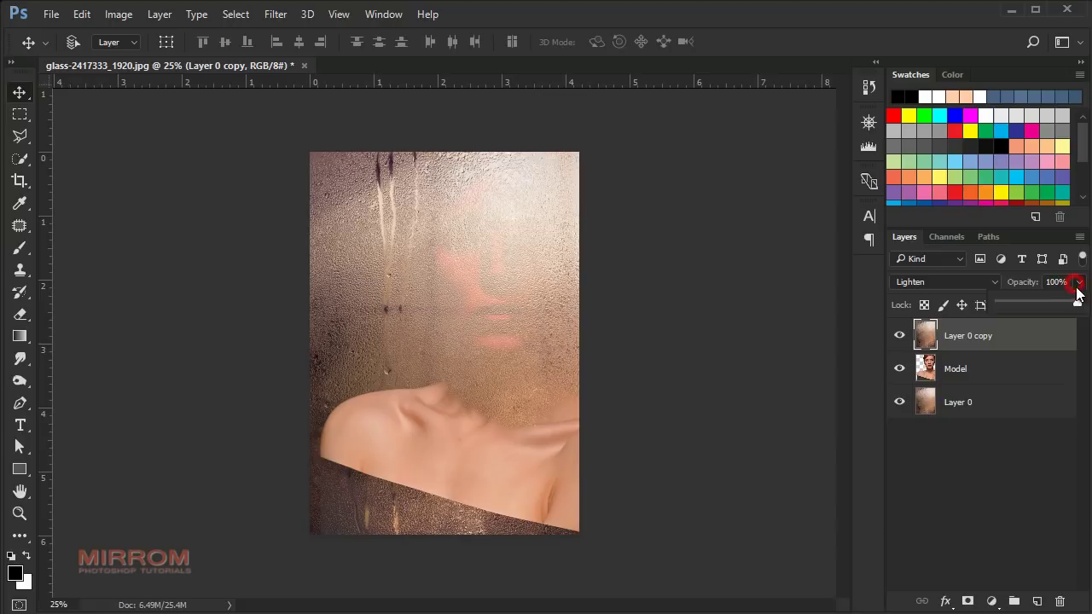
{"action": "left_click_drag", "start_coordinate": [1079, 302], "coordinate": [1065, 304]}
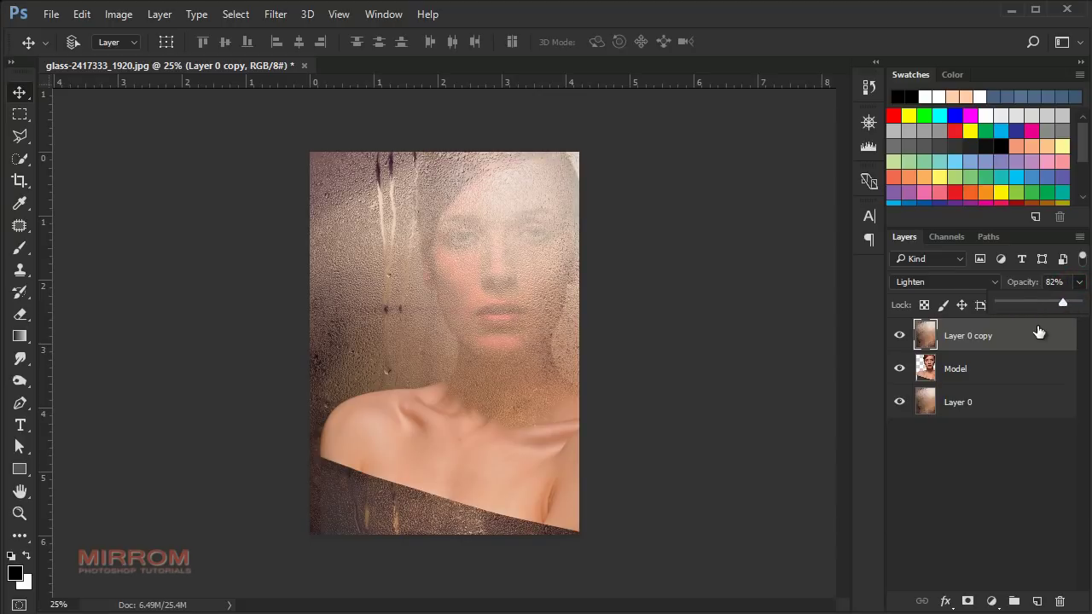
{"action": "left_click", "coordinate": [1038, 332]}
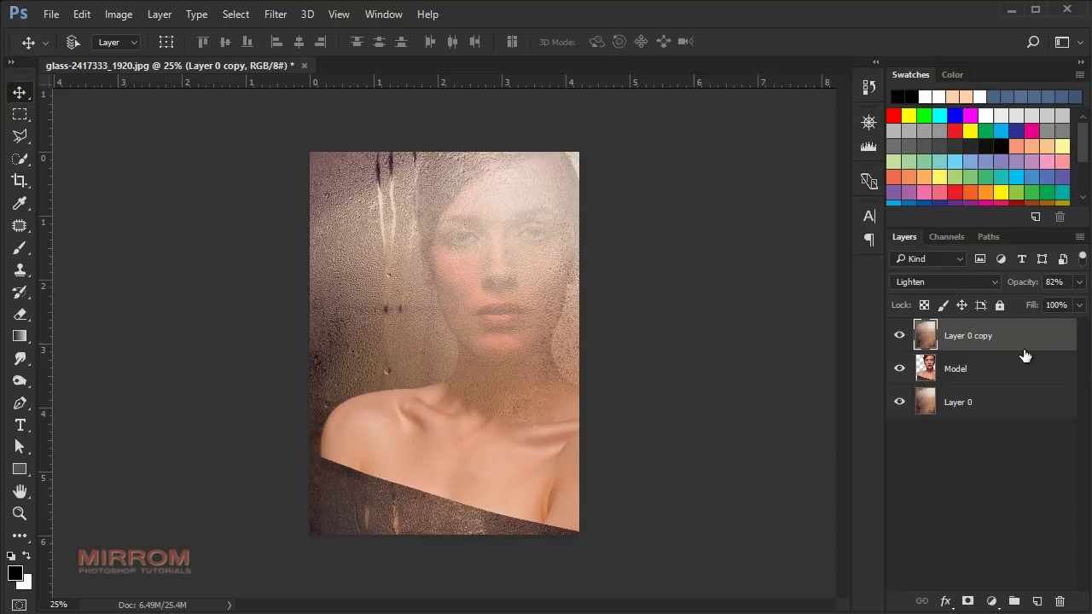
{"action": "left_click", "coordinate": [899, 335]}
Add a white mask to the glass copy and pick the 723 px textured brush, enlarged to 2500 px.
{"action": "left_click", "coordinate": [968, 601]}
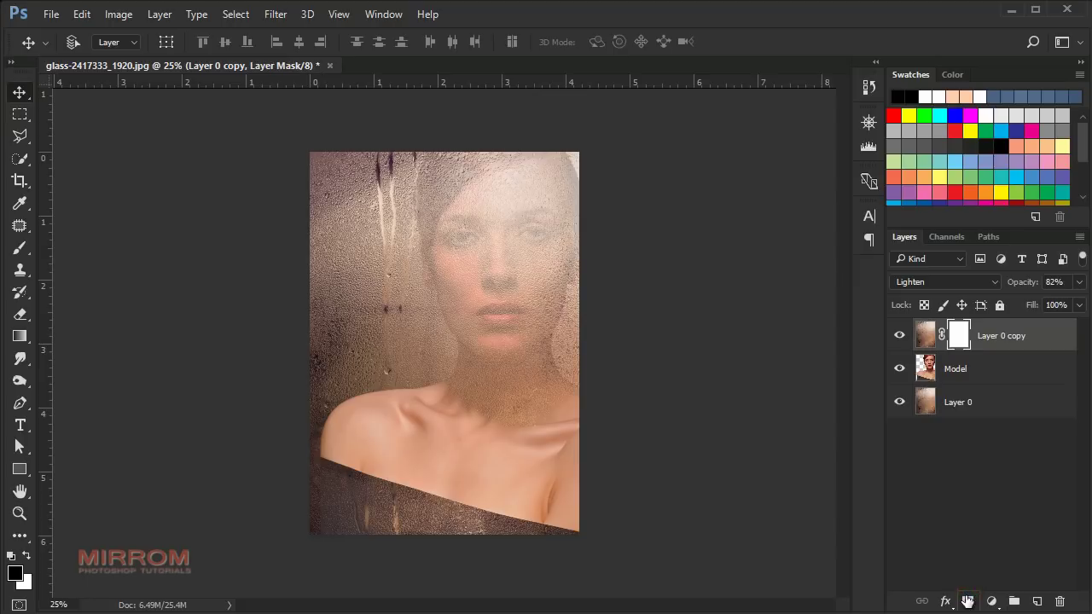
{"action": "left_click", "coordinate": [21, 248]}
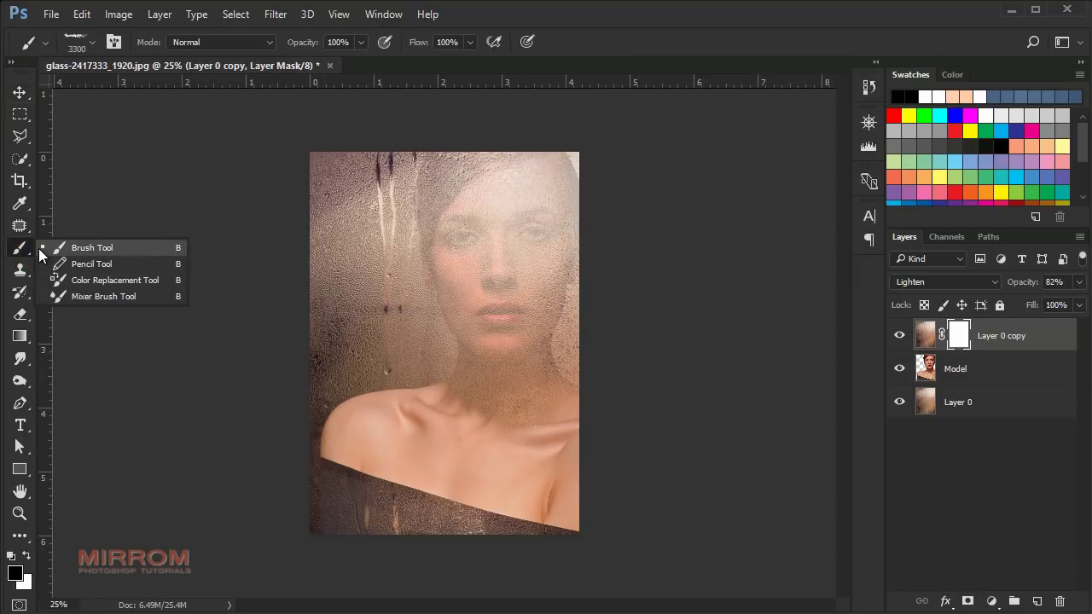
{"action": "left_click", "coordinate": [40, 250]}
{"action": "left_click", "coordinate": [92, 49]}
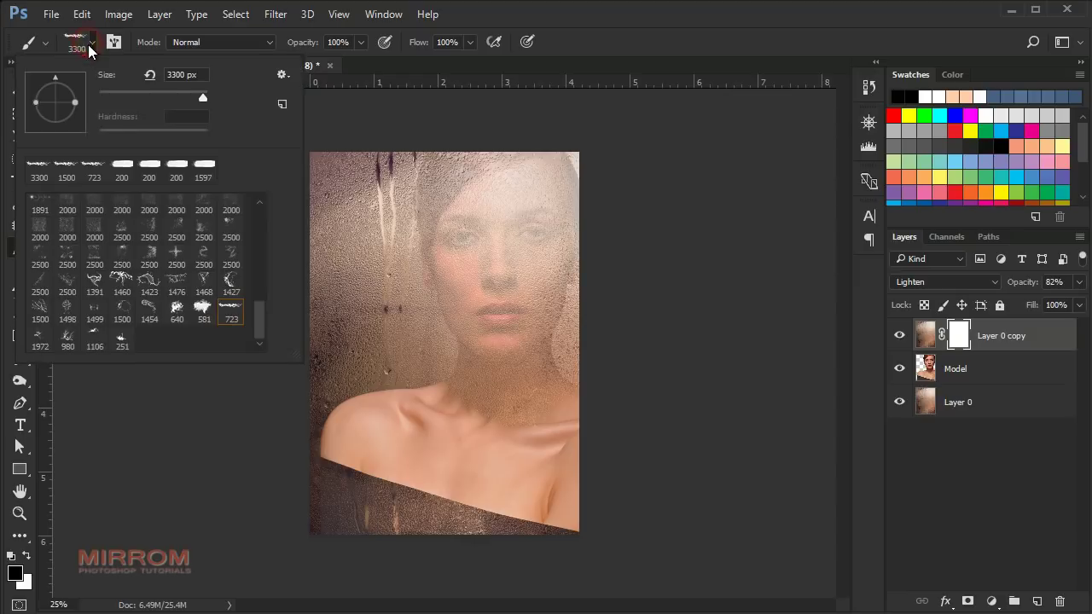
{"action": "left_click", "coordinate": [203, 309]}
{"action": "left_click", "coordinate": [515, 264]}
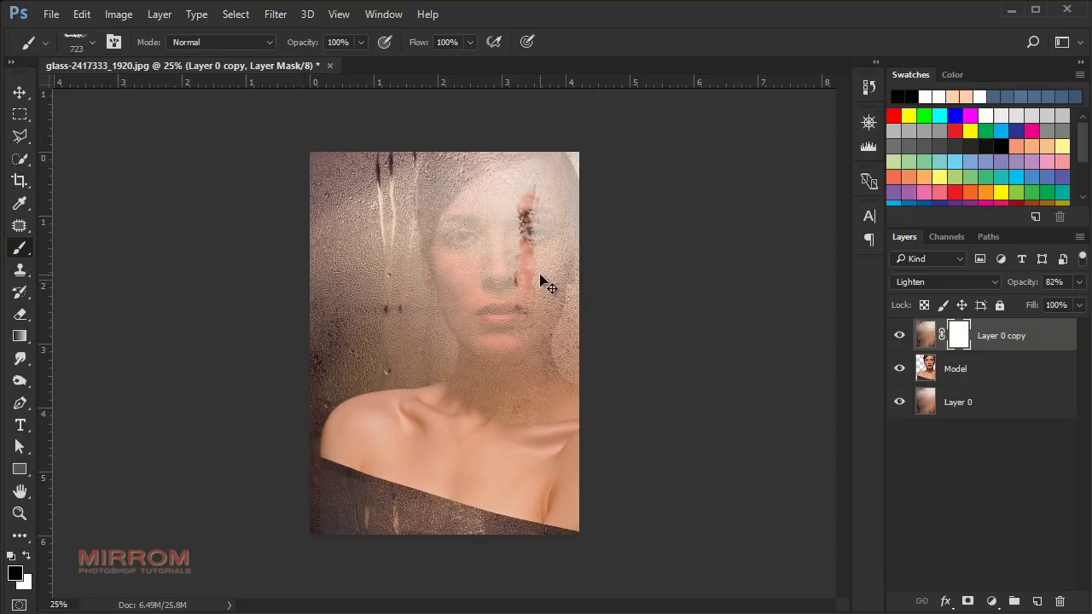
{"action": "key", "text": "bracketright"}
{"action": "key", "text": "bracketright"}
{"action": "key", "text": "bracketright"}
{"action": "key", "text": "bracketright"}
{"action": "key", "text": "bracketright"}
{"action": "key", "text": "bracketright"}
{"action": "key", "text": "bracketright"}
{"action": "key", "text": "bracketright"}
{"action": "key", "text": "bracketright"}
{"action": "key", "text": "bracketright"}
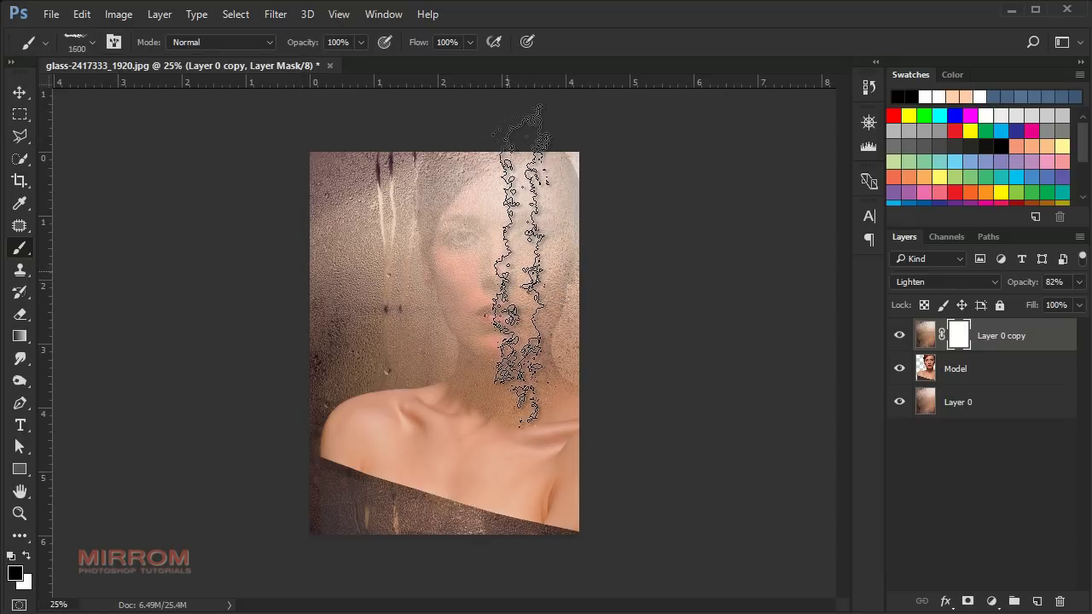
{"action": "key", "text": "bracketright"}
{"action": "key", "text": "bracketright"}
{"action": "key", "text": "bracketright"}
{"action": "key", "text": "bracketright"}
{"action": "key", "text": "bracketright"}
{"action": "key", "text": "bracketright"}
{"action": "key", "text": "bracketright"}
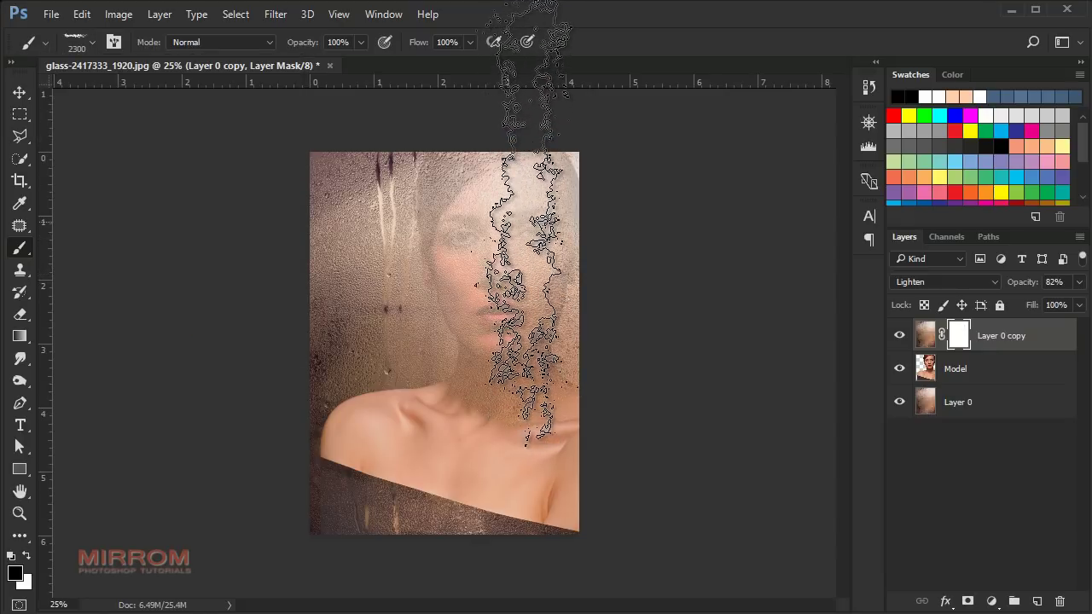
{"action": "key", "text": "bracketright"}
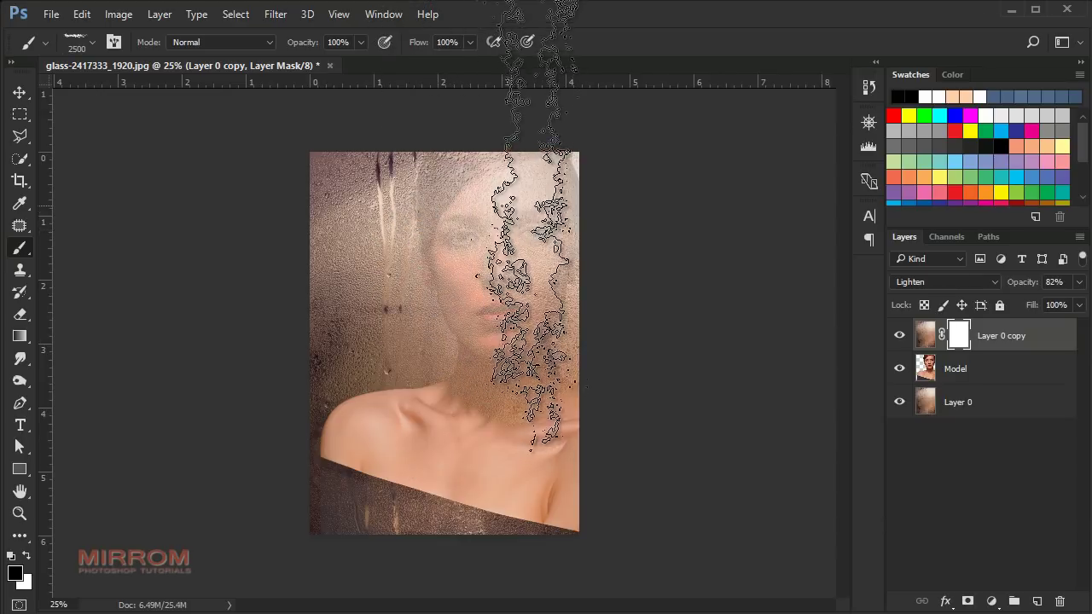
Paint black on the mask to clear fog from her eye, hair, nose, mouth and cheek.
{"action": "left_click", "coordinate": [536, 204]}
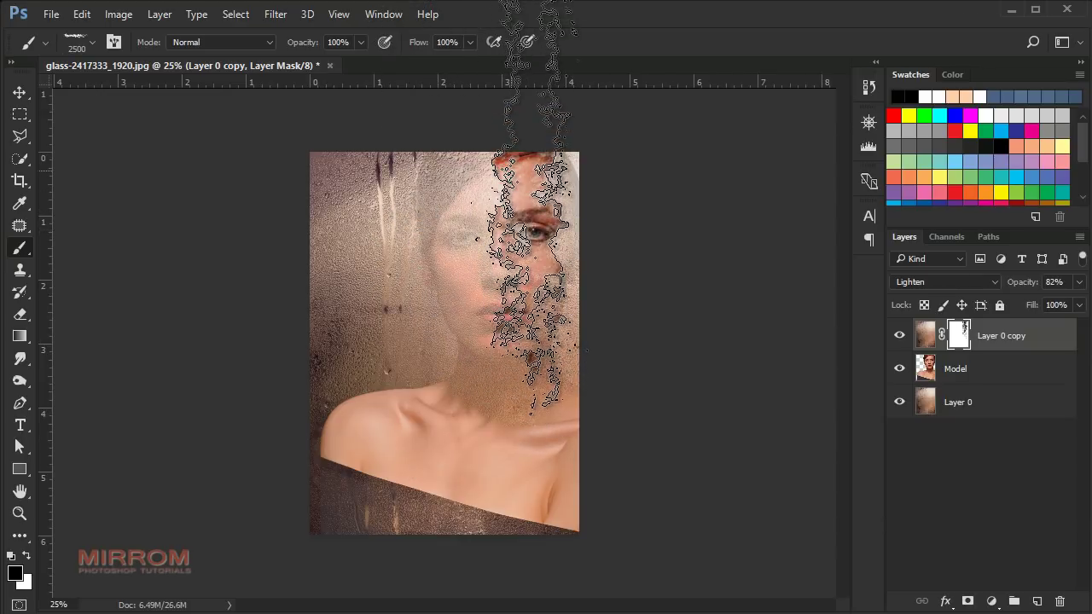
{"action": "key", "text": "ctrl+z"}
{"action": "key", "text": "bracketright"}
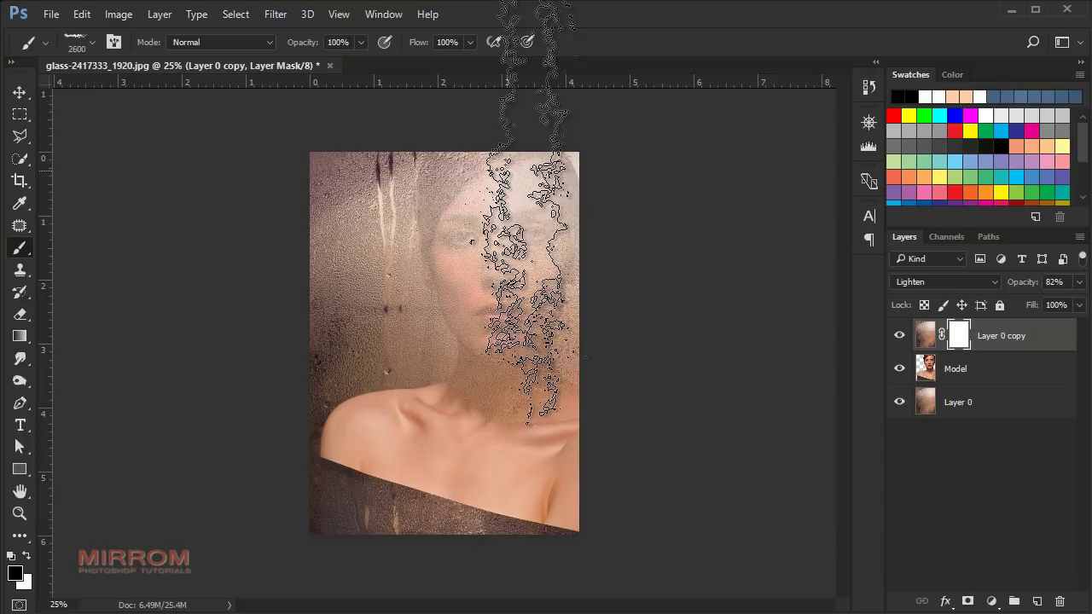
{"action": "key", "text": "bracketright"}
{"action": "key", "text": "bracketright"}
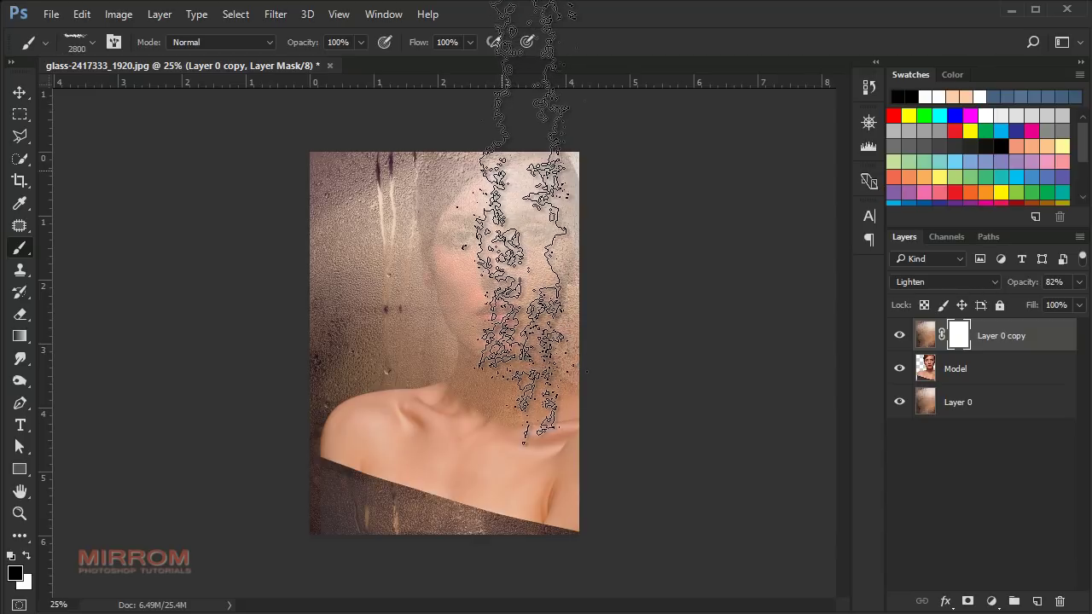
{"action": "left_click", "coordinate": [522, 223]}
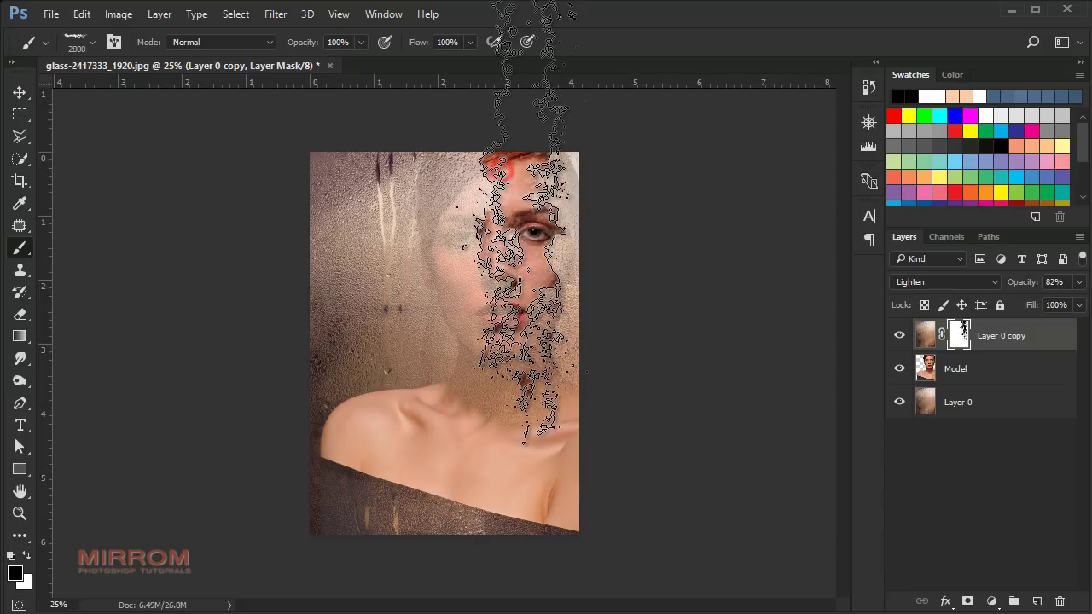
{"action": "left_click_drag", "start_coordinate": [522, 223], "coordinate": [597, 229]}
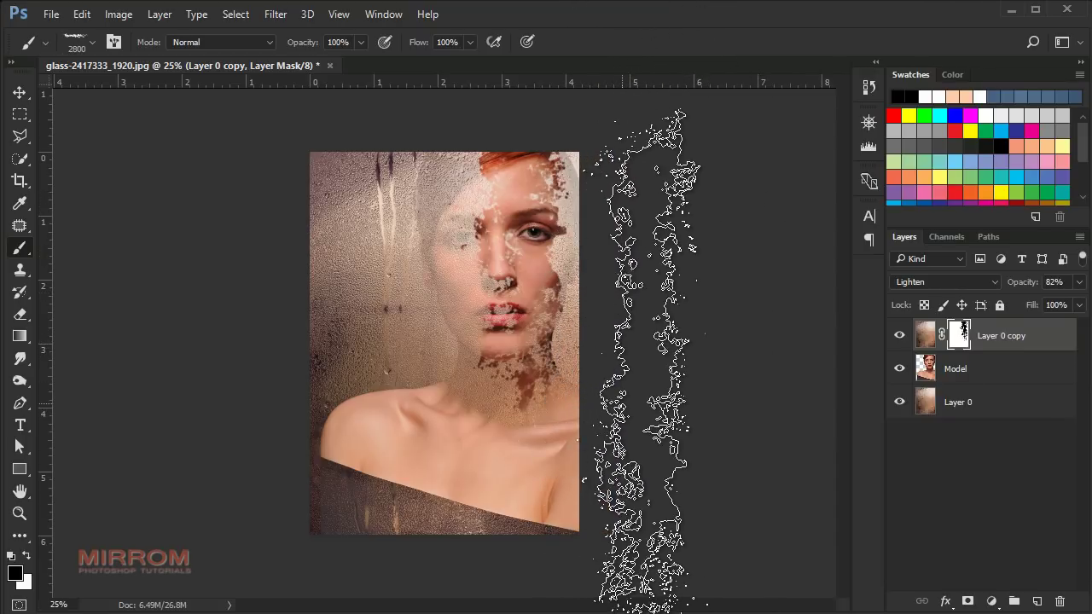
Zoom in on the face and shrink the brush for finer mask painting.
{"action": "key", "text": "v"}
{"action": "key", "text": "ctrl+plus"}
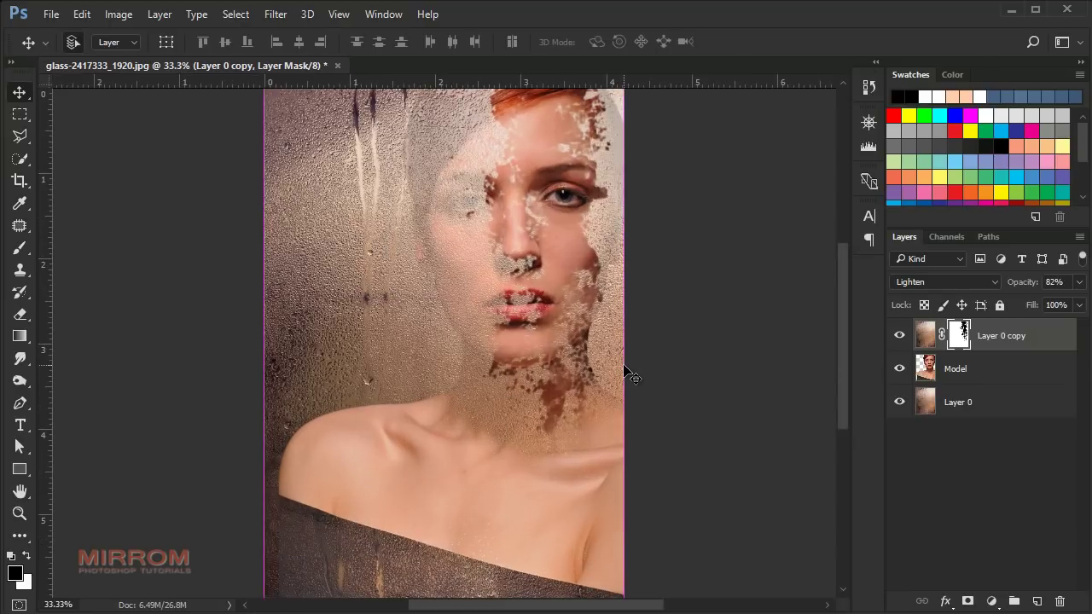
{"action": "scroll", "coordinate": [629, 388], "scroll_direction": "down", "scroll_amount": 2}
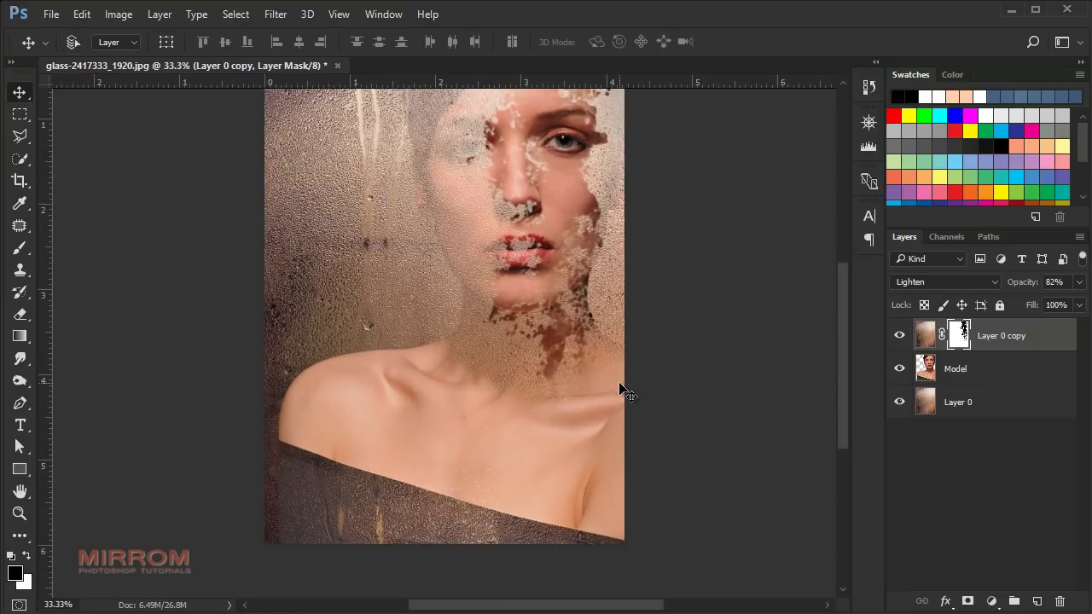
{"action": "key", "text": "b"}
{"action": "scroll", "coordinate": [585, 345], "scroll_direction": "down", "scroll_amount": 5}
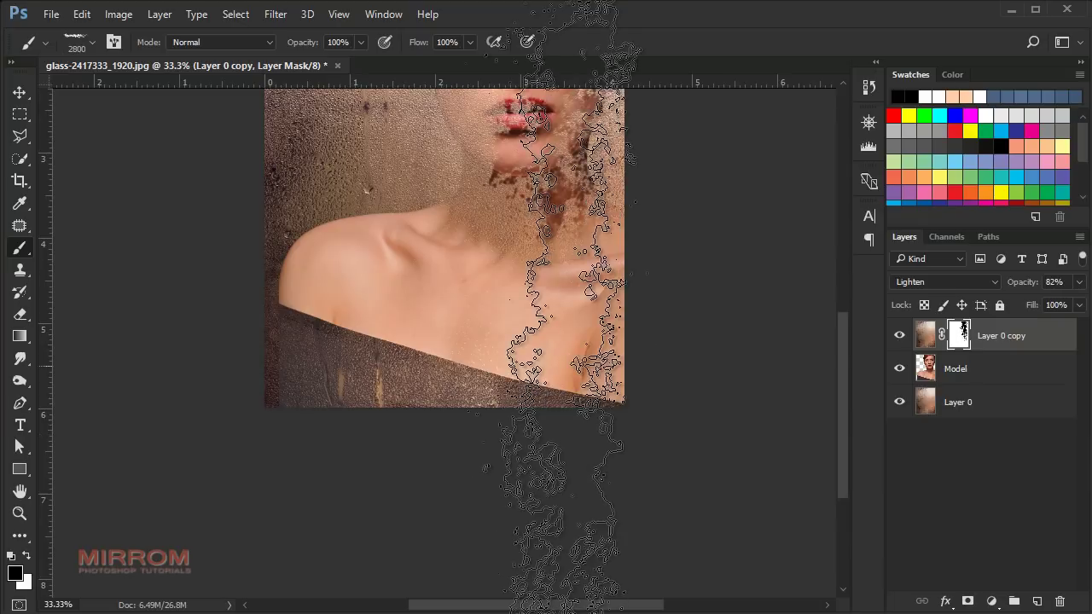
{"action": "key", "text": "bracketleft"}
{"action": "key", "text": "bracketleft"}
{"action": "key", "text": "bracketleft"}
{"action": "key", "text": "bracketleft"}
{"action": "key", "text": "bracketleft"}
{"action": "key", "text": "bracketleft"}
{"action": "key", "text": "bracketleft"}
{"action": "key", "text": "bracketleft"}
{"action": "key", "text": "bracketleft"}
{"action": "key", "text": "bracketleft"}
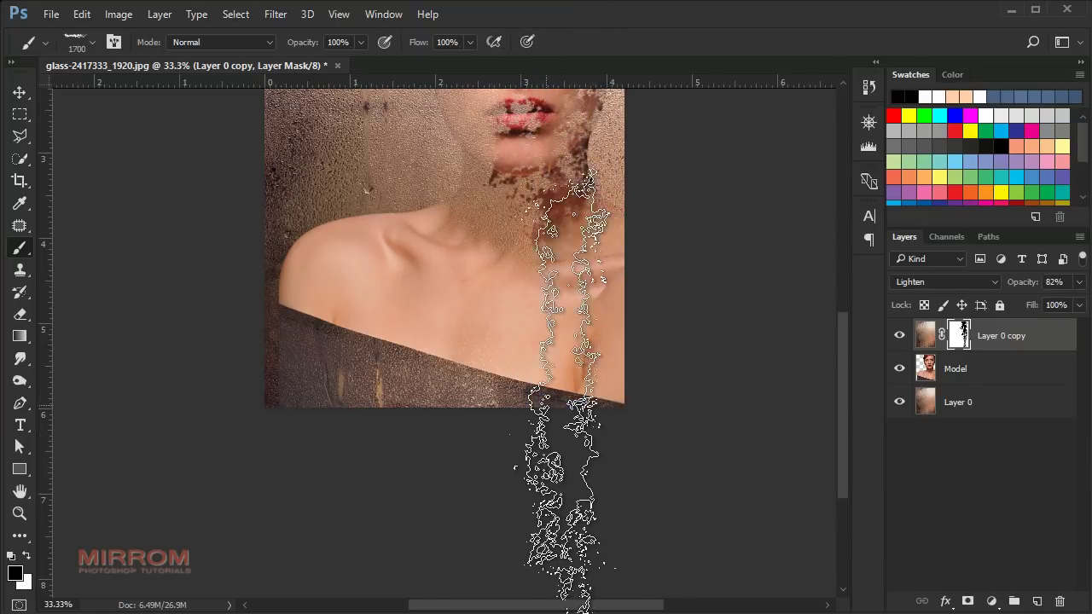
{"action": "key", "text": "bracketleft"}
{"action": "key", "text": "bracketleft"}
{"action": "key", "text": "bracketleft"}
{"action": "key", "text": "bracketleft"}
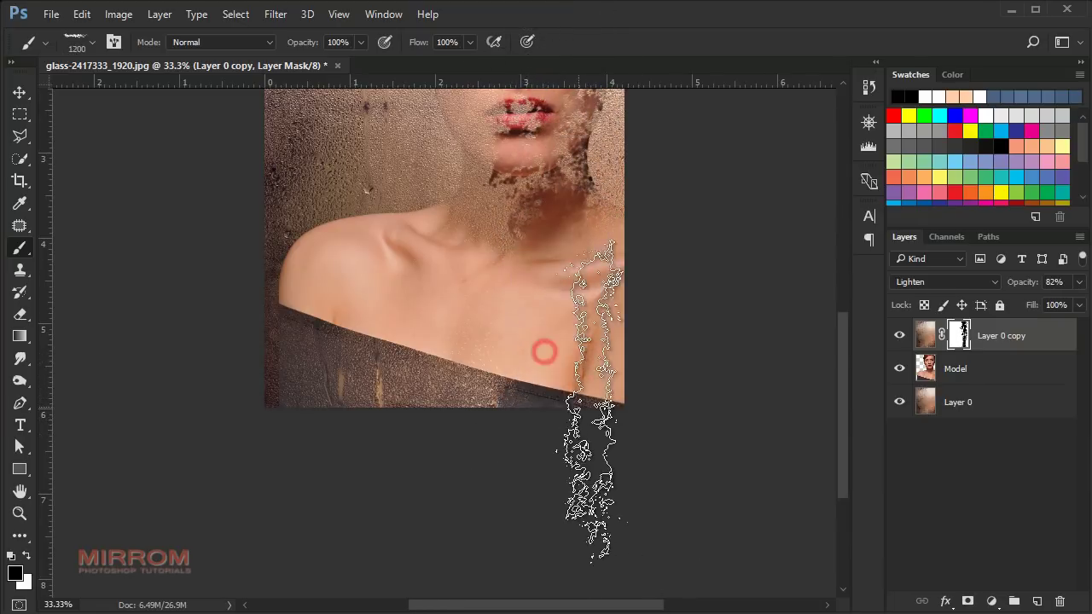
{"action": "scroll", "coordinate": [597, 358], "scroll_direction": "up", "scroll_amount": 2}
{"action": "scroll", "coordinate": [649, 349], "scroll_direction": "up", "scroll_amount": 5}
{"action": "scroll", "coordinate": [661, 341], "scroll_direction": "up", "scroll_amount": 1}
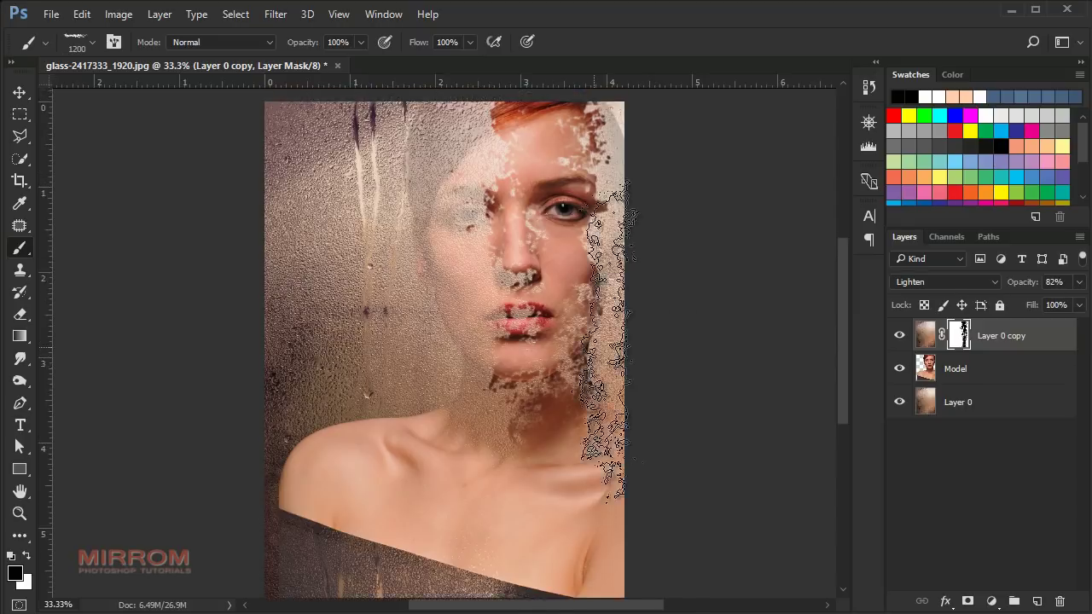
{"action": "scroll", "coordinate": [648, 341], "scroll_direction": "down", "scroll_amount": 4}
{"action": "scroll", "coordinate": [632, 341], "scroll_direction": "up", "scroll_amount": 4}
{"action": "scroll", "coordinate": [614, 337], "scroll_direction": "up", "scroll_amount": 1}
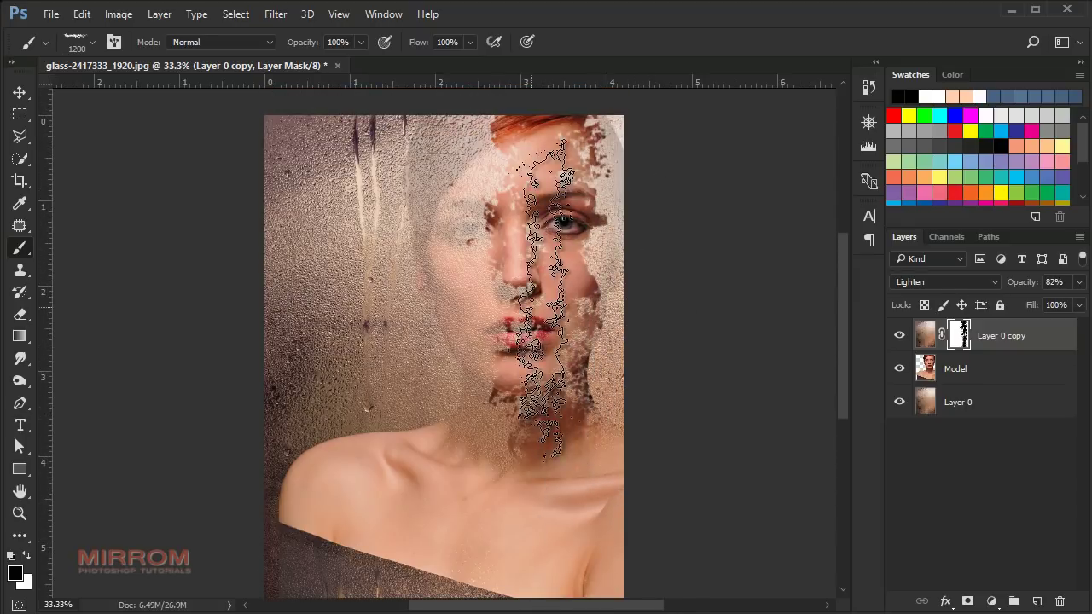
With the 581 px textured brush in white, paint fog back near the photo's top-right edge.
{"action": "right_click", "coordinate": [529, 304]}
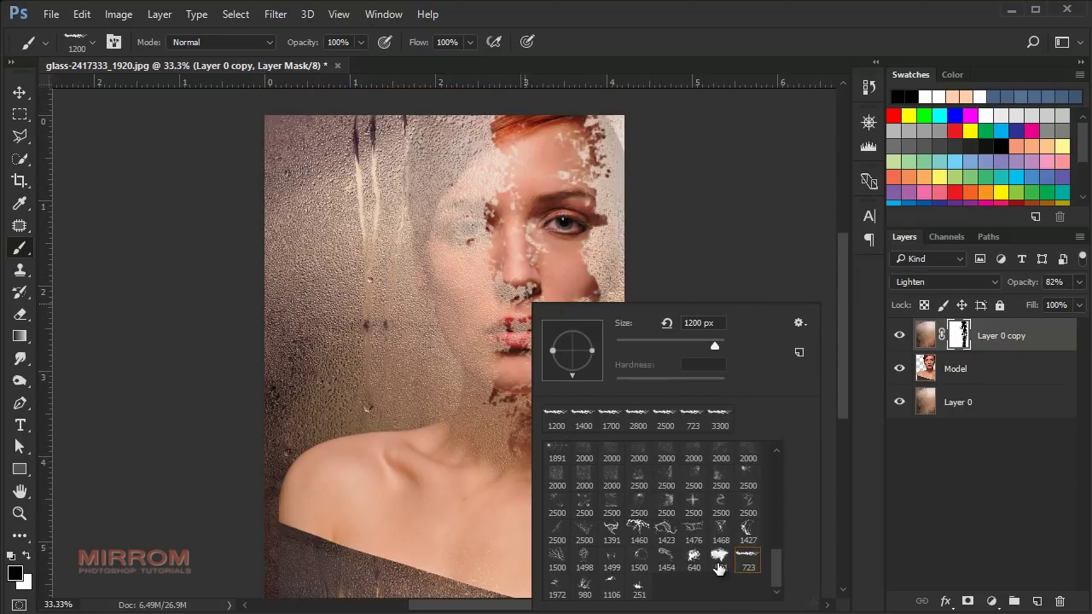
{"action": "left_click", "coordinate": [719, 565]}
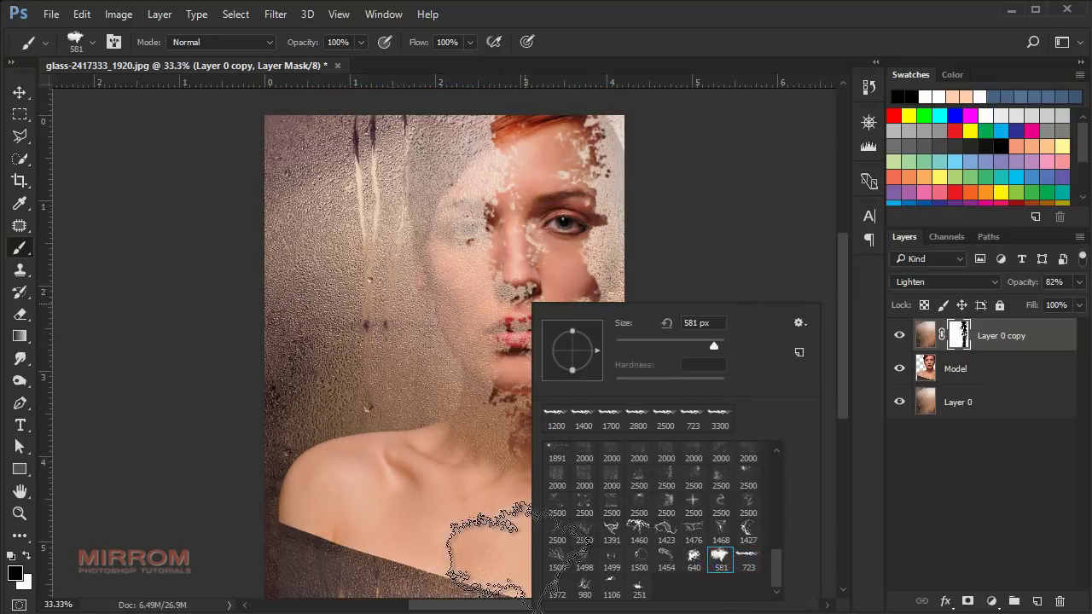
{"action": "scroll", "coordinate": [341, 546], "scroll_direction": "down", "scroll_amount": 1}
{"action": "left_click", "coordinate": [26, 556]}
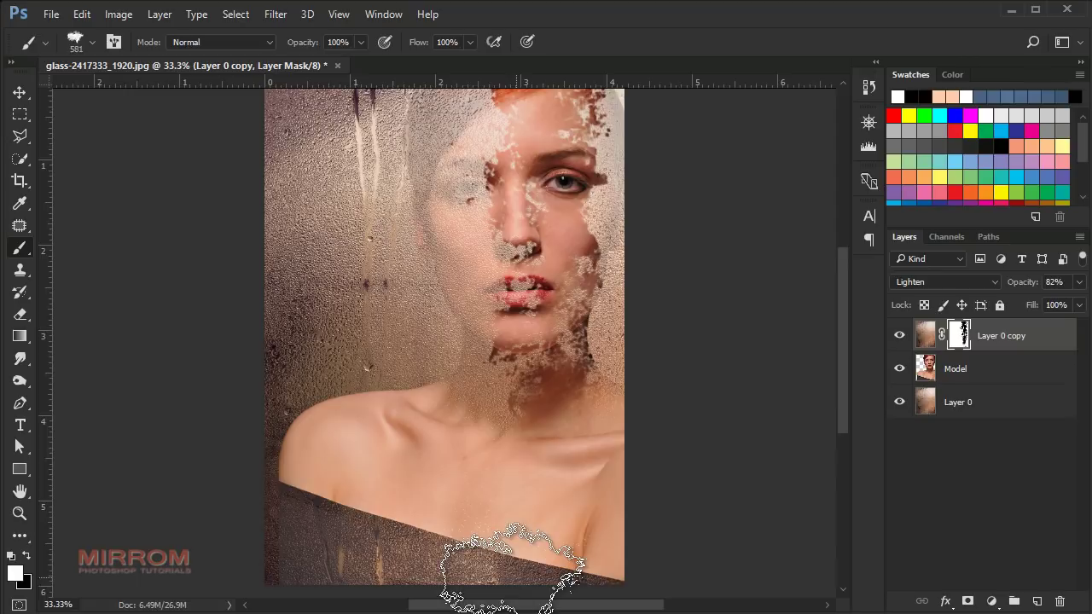
{"action": "scroll", "coordinate": [665, 397], "scroll_direction": "up", "scroll_amount": 1}
{"action": "scroll", "coordinate": [580, 256], "scroll_direction": "up", "scroll_amount": 2}
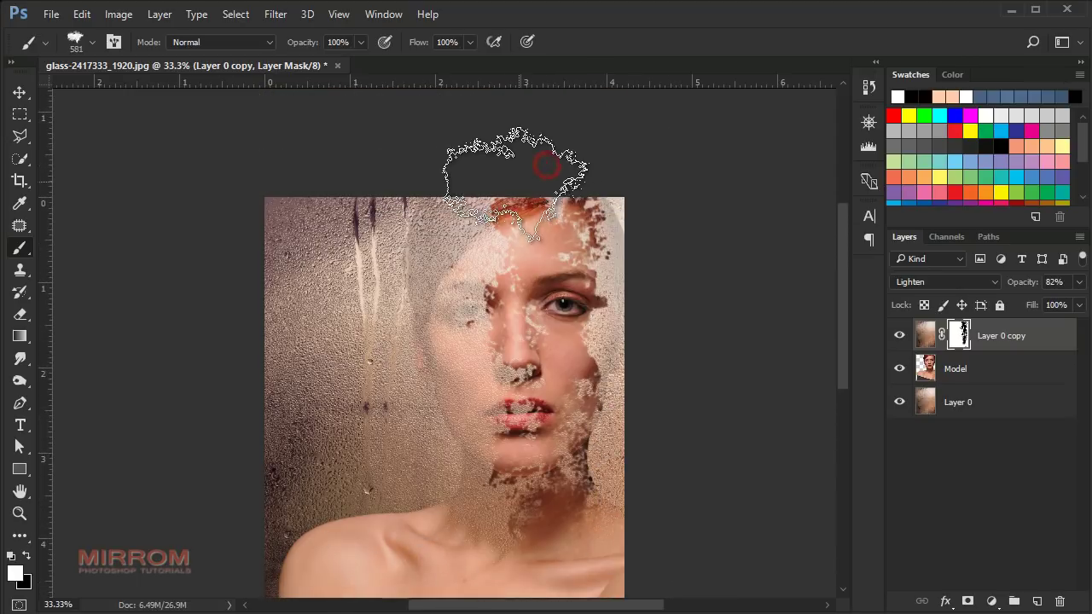
{"action": "left_click_drag", "start_coordinate": [546, 167], "coordinate": [702, 158]}
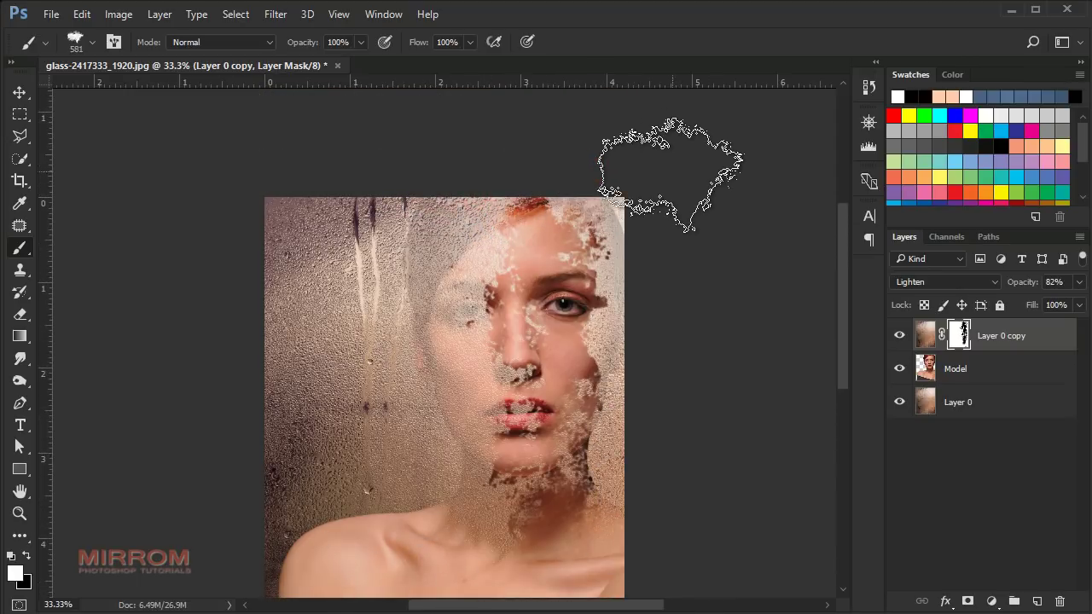
Switch to black and a smaller brush to clear fog off the lips, chin and neck.
{"action": "right_click", "coordinate": [547, 251]}
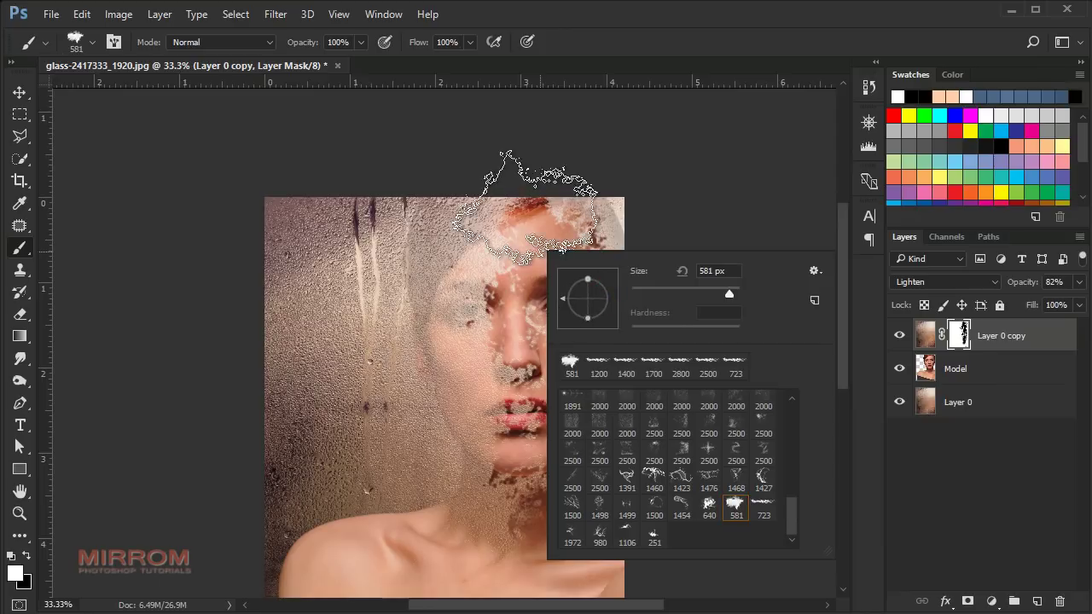
{"action": "left_click", "coordinate": [517, 176]}
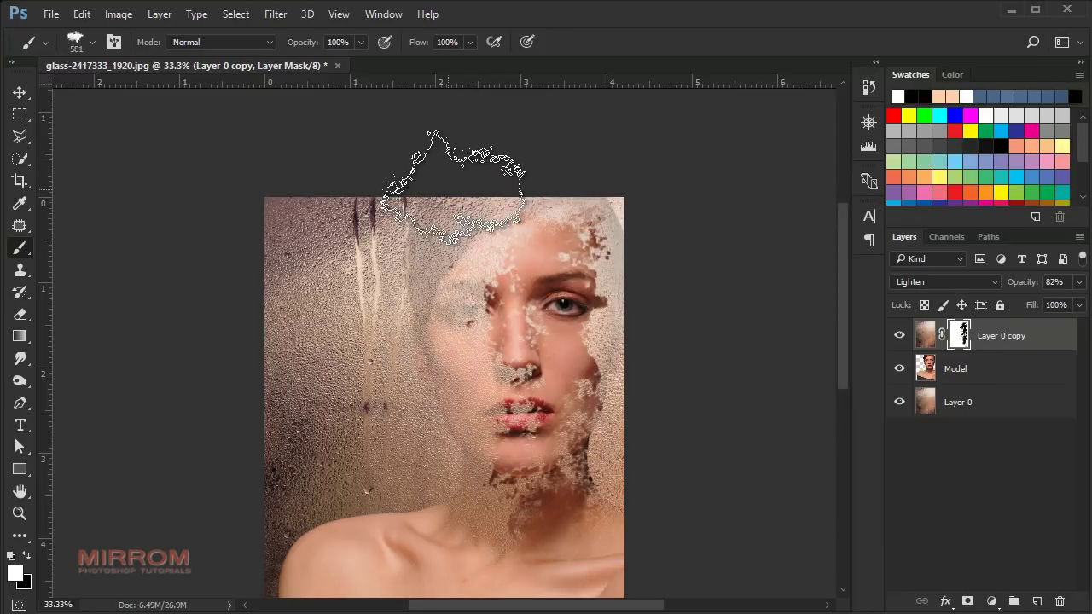
{"action": "left_click", "coordinate": [426, 178]}
{"action": "scroll", "coordinate": [554, 273], "scroll_direction": "down", "scroll_amount": 3}
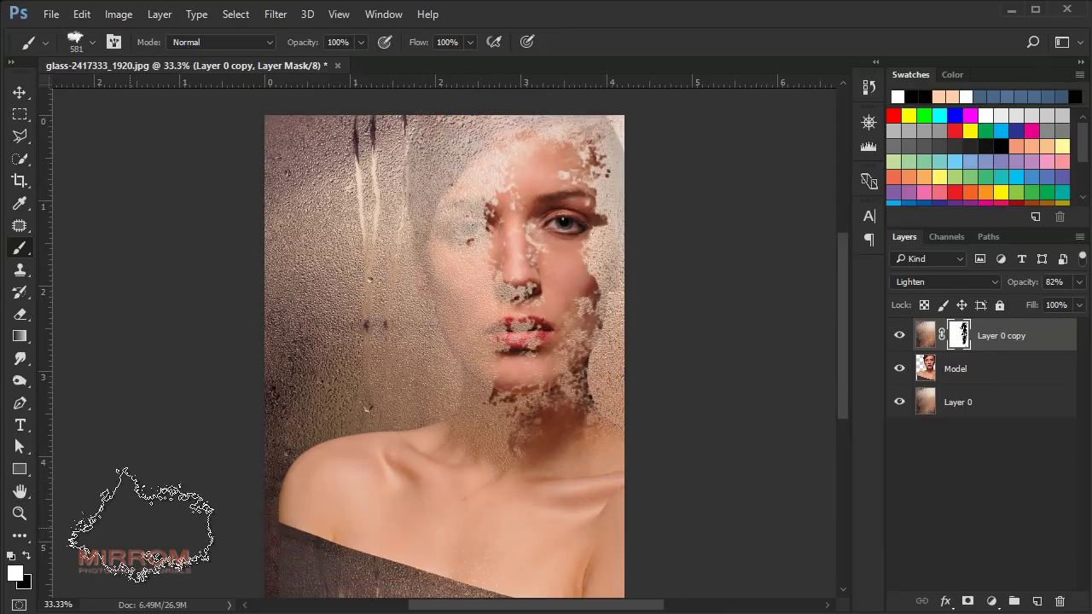
{"action": "left_click", "coordinate": [26, 555]}
{"action": "key", "text": "bracketleft"}
{"action": "key", "text": "bracketleft"}
{"action": "key", "text": "bracketleft"}
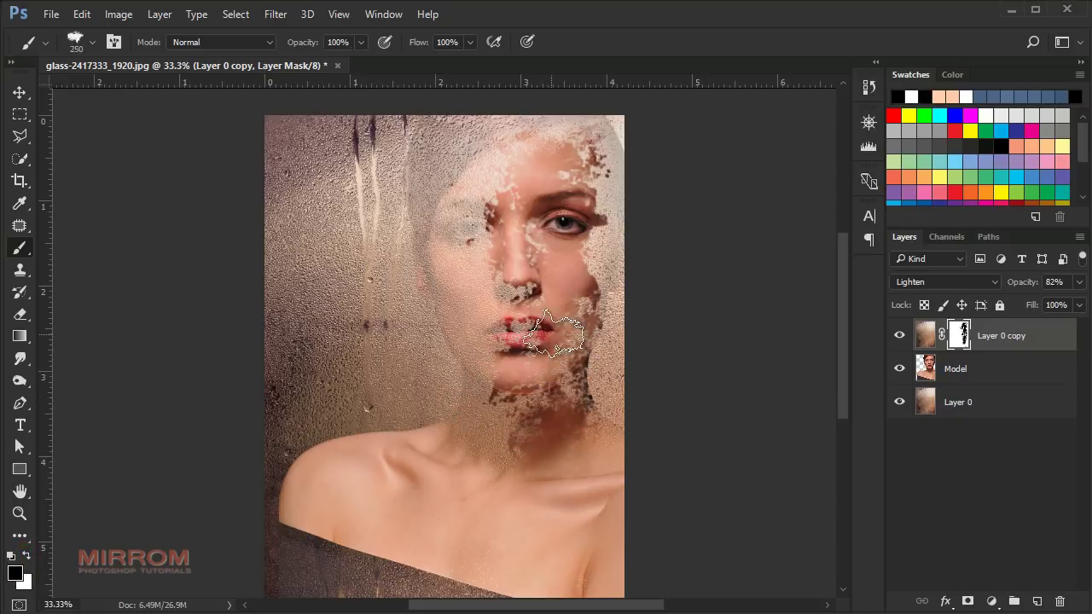
{"action": "key", "text": "bracketleft"}
{"action": "key", "text": "bracketleft"}
{"action": "mouse_move", "coordinate": [555, 331]}
{"action": "left_mouse_down"}
{"action": "mouse_move", "coordinate": [529, 322]}
{"action": "mouse_move", "coordinate": [532, 224]}
{"action": "mouse_move", "coordinate": [550, 269]}
{"action": "left_mouse_up"}
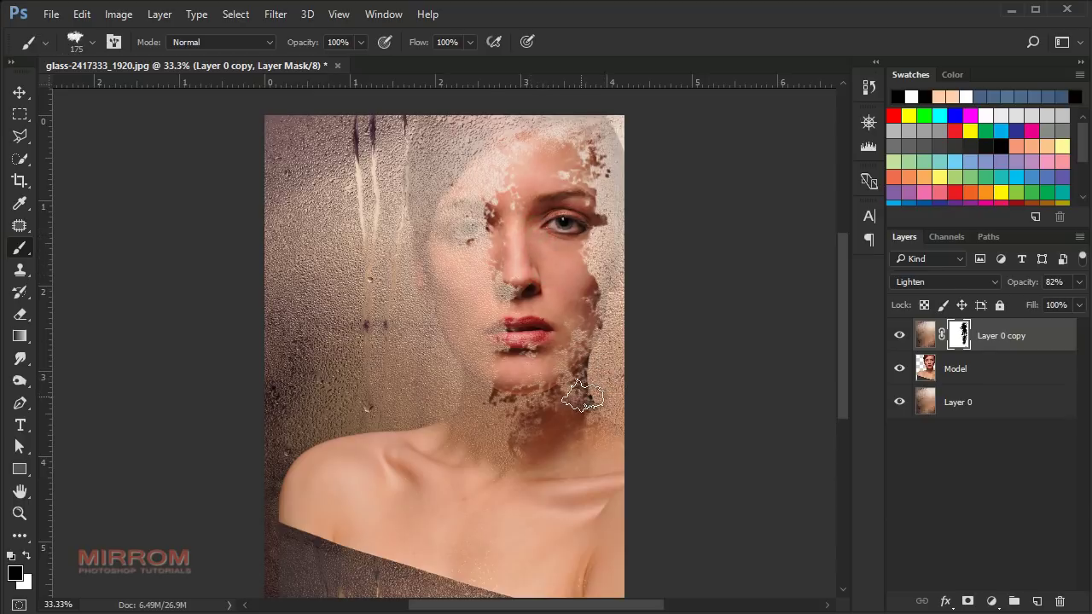
{"action": "key", "text": "bracketright"}
{"action": "key", "text": "bracketright"}
{"action": "left_click_drag", "start_coordinate": [583, 395], "coordinate": [558, 482]}
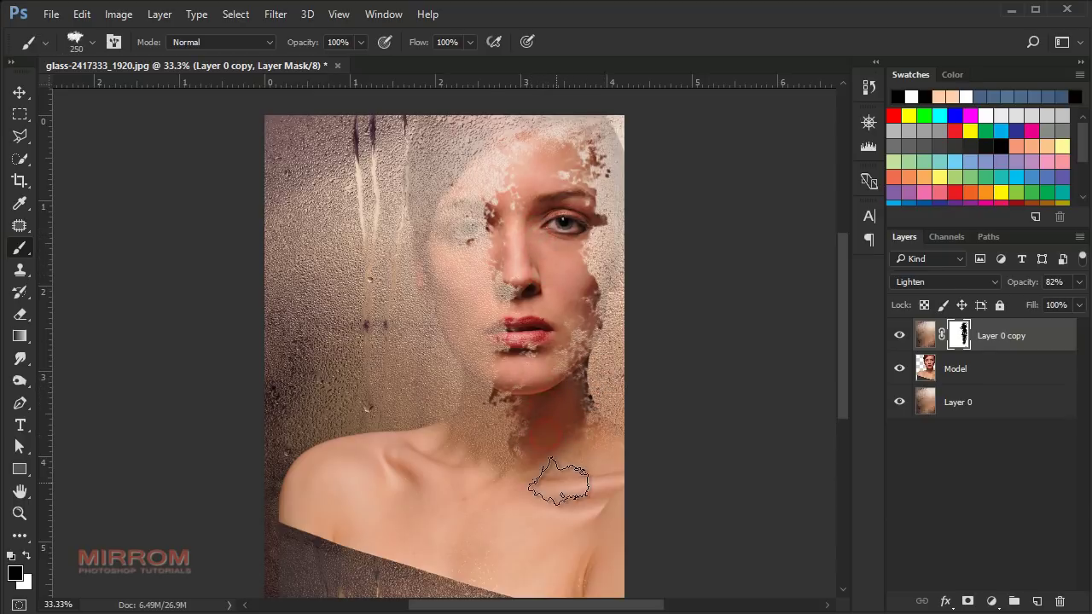
{"action": "key", "text": "bracketleft"}
{"action": "left_click_drag", "start_coordinate": [546, 345], "coordinate": [528, 385]}
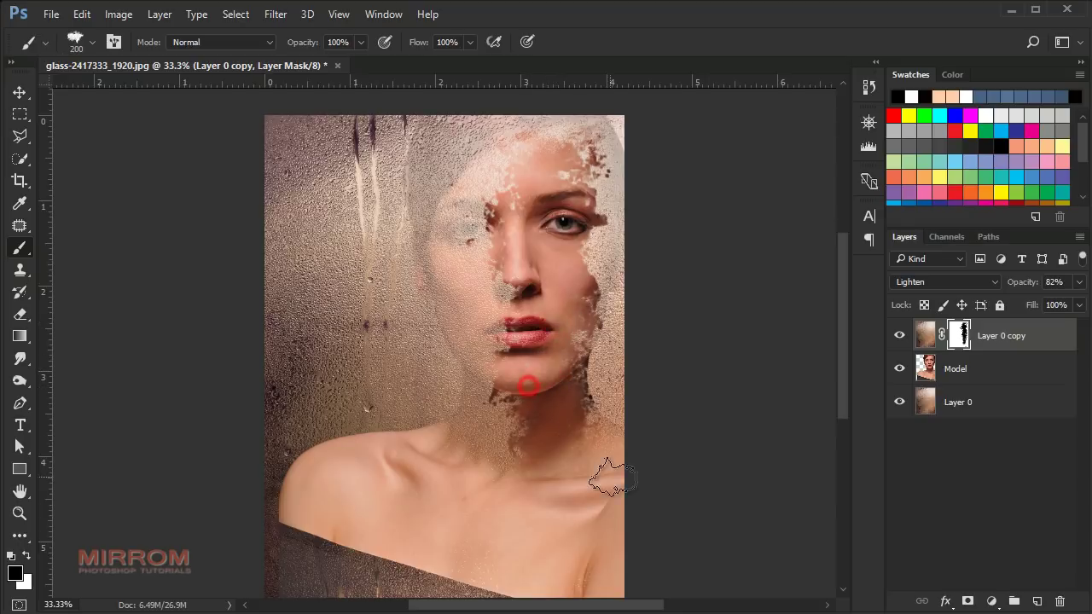
Switch to white with a larger brush and paint fog back over the left cheek.
{"action": "scroll", "coordinate": [597, 482], "scroll_direction": "down", "scroll_amount": 1}
{"action": "scroll", "coordinate": [588, 478], "scroll_direction": "up", "scroll_amount": 1}
{"action": "scroll", "coordinate": [589, 477], "scroll_direction": "up", "scroll_amount": 2}
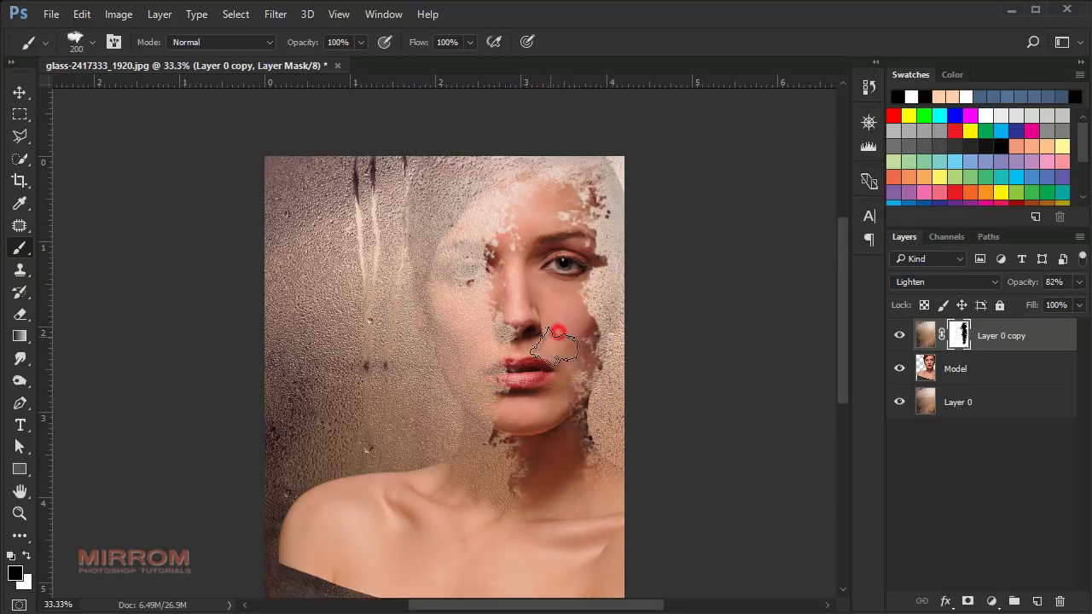
{"action": "scroll", "coordinate": [401, 431], "scroll_direction": "down", "scroll_amount": 5}
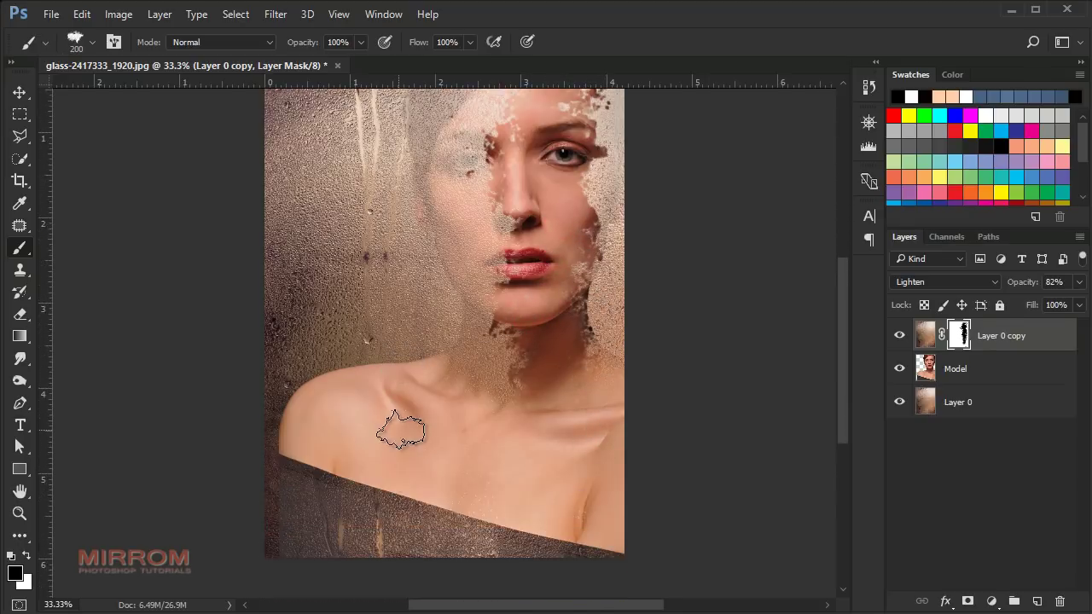
{"action": "scroll", "coordinate": [401, 430], "scroll_direction": "up", "scroll_amount": 1}
{"action": "left_click", "coordinate": [25, 555]}
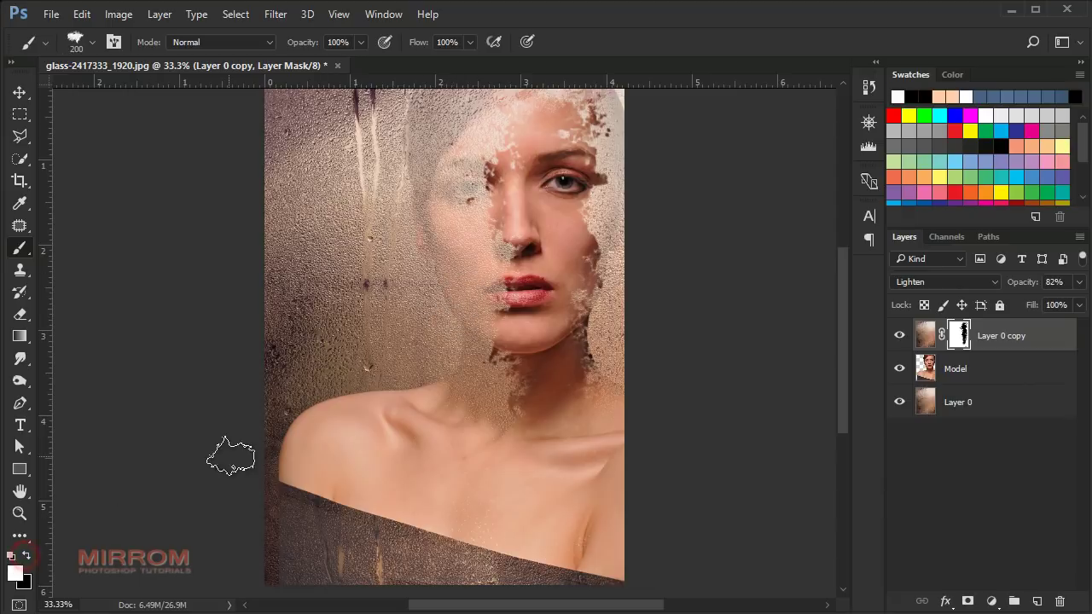
{"action": "right_click", "coordinate": [422, 289]}
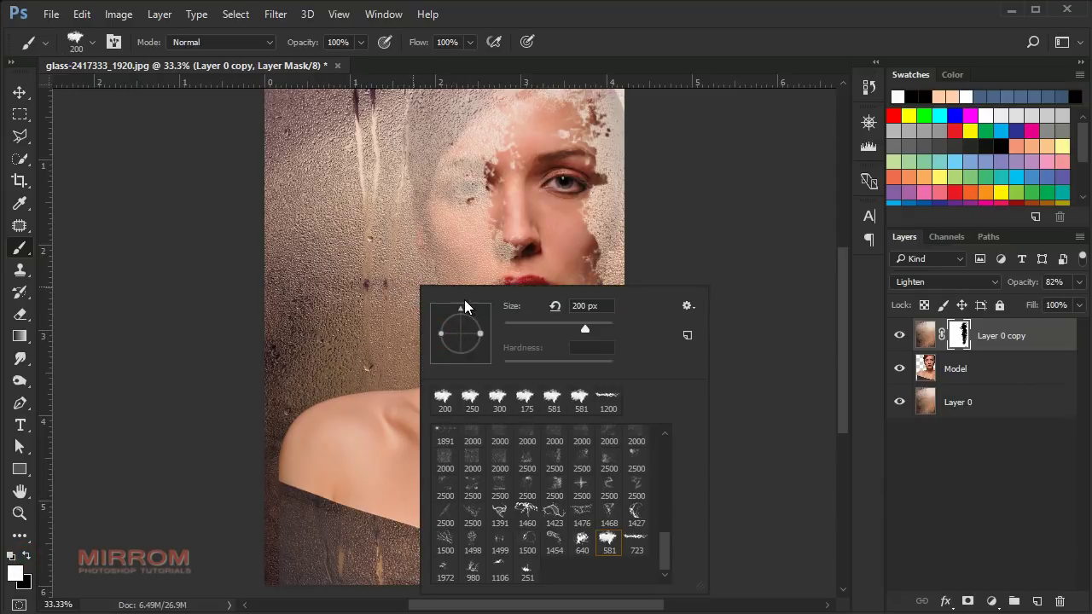
{"action": "key", "text": "Return"}
{"action": "key", "text": "bracketright"}
{"action": "key", "text": "bracketright"}
{"action": "key", "text": "bracketright"}
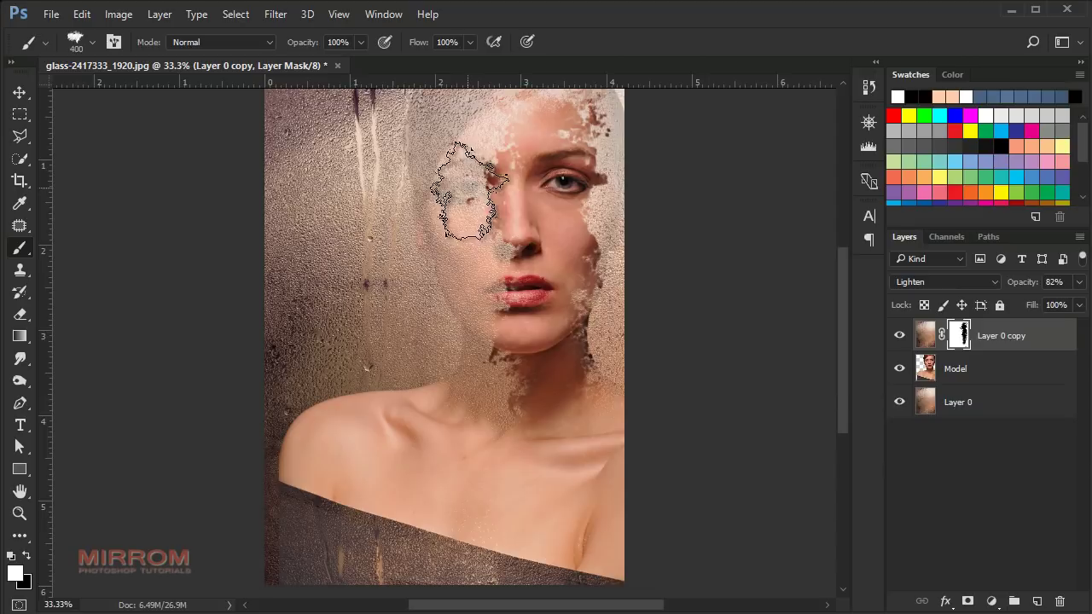
{"action": "left_click", "coordinate": [454, 174]}
{"action": "key", "text": "bracketright"}
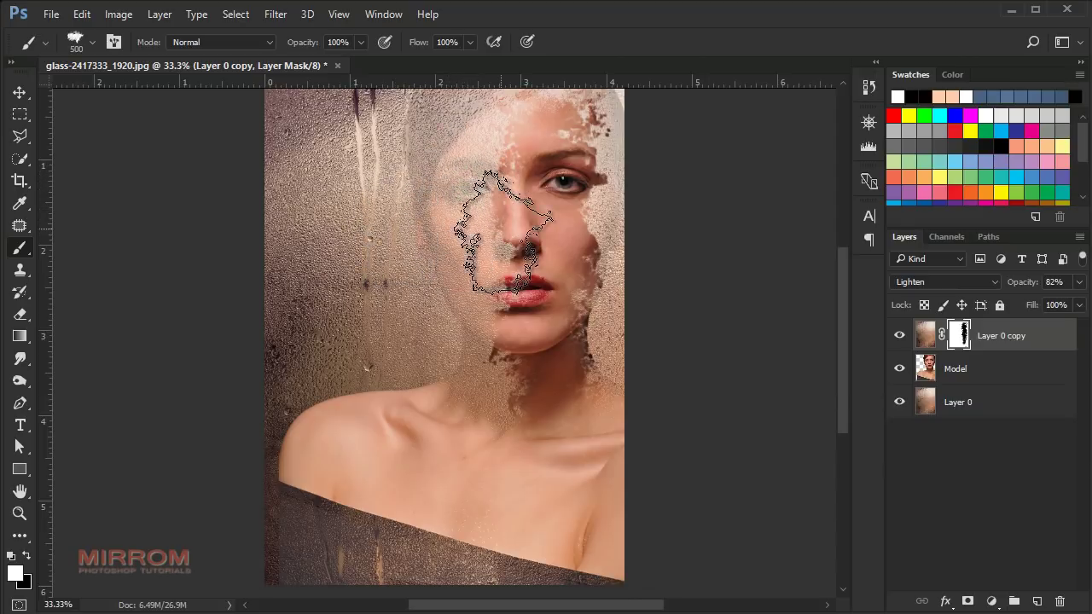
Zoom out to the whole poster and add a layer mask to the Model layer.
{"action": "key", "text": "v"}
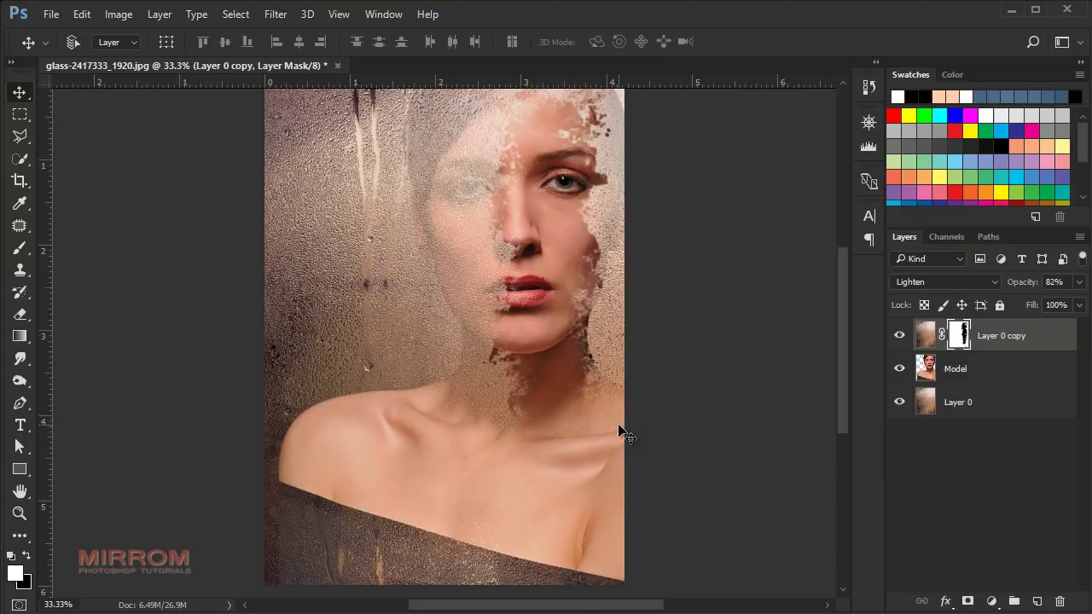
{"action": "key", "text": "ctrl+minus"}
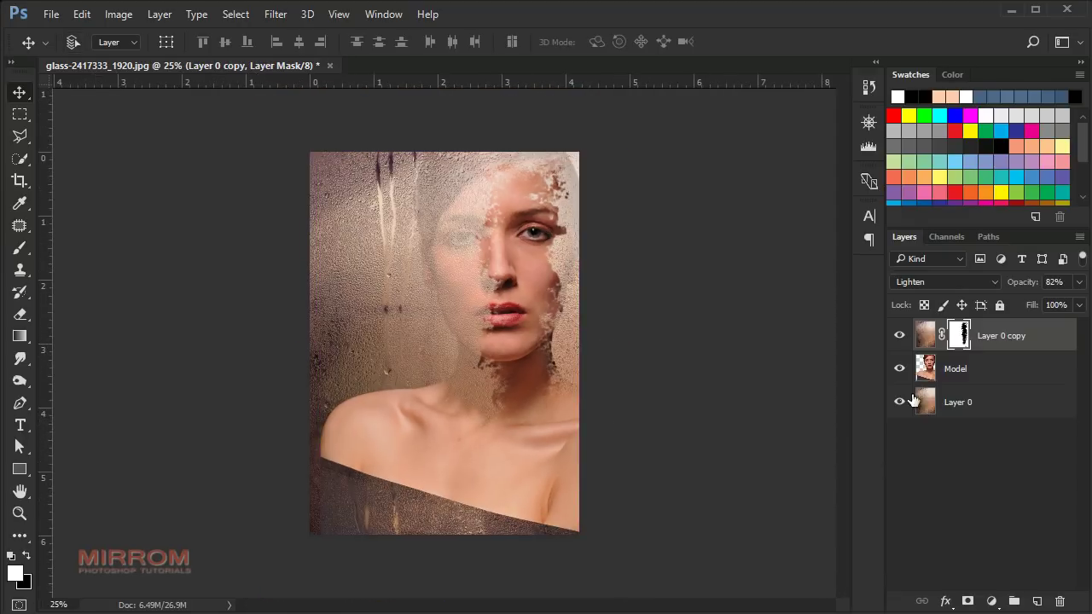
{"action": "left_click", "coordinate": [993, 372]}
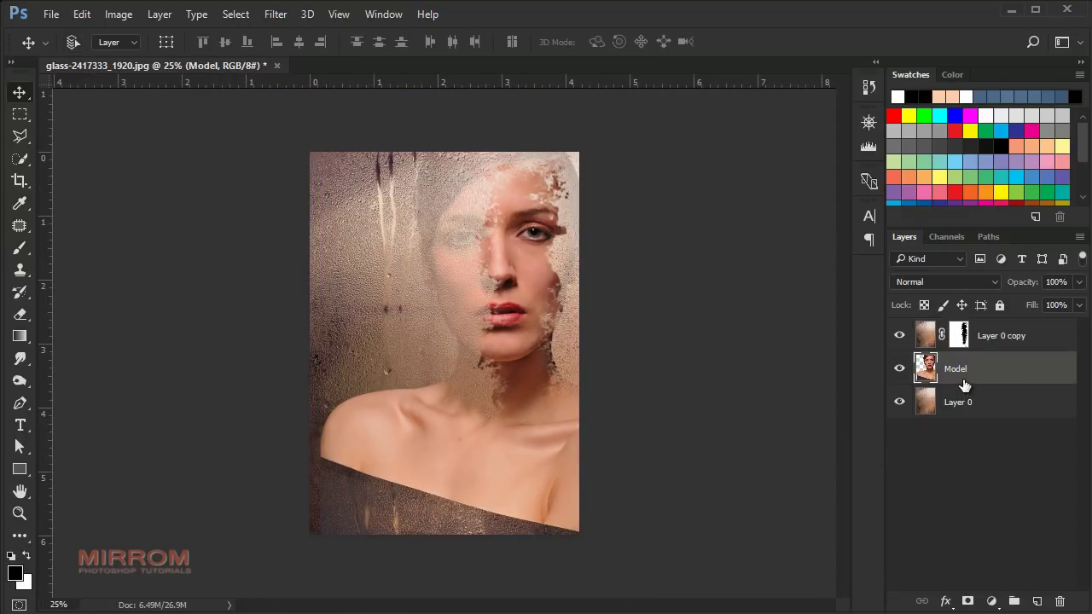
{"action": "left_click", "coordinate": [968, 602]}
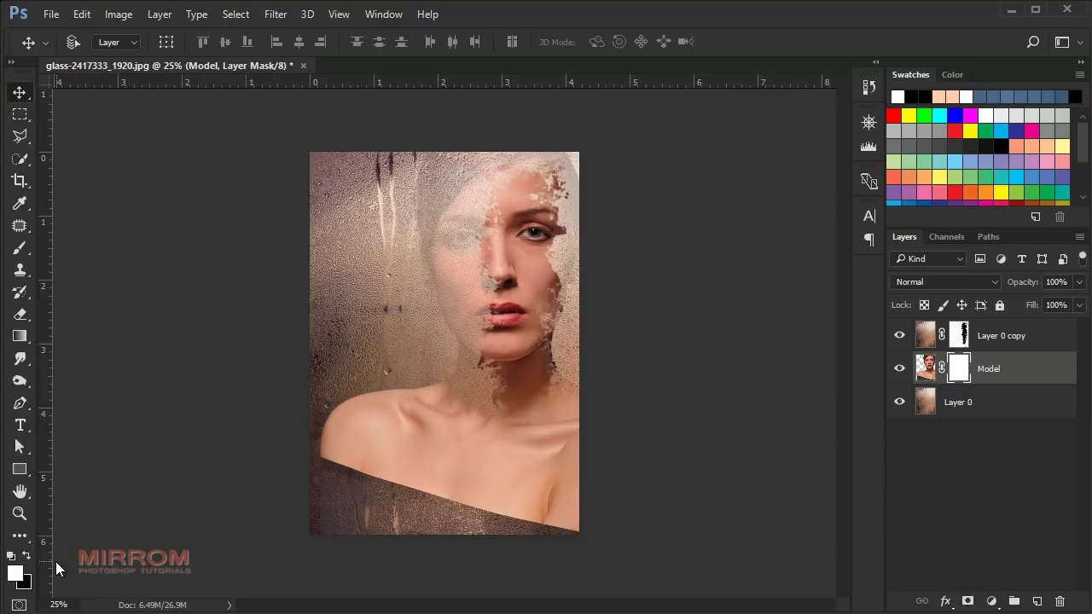
Draw a horizontal mask gradient across the lower-left shoulder to fade it into the glass.
{"action": "left_click", "coordinate": [20, 335]}
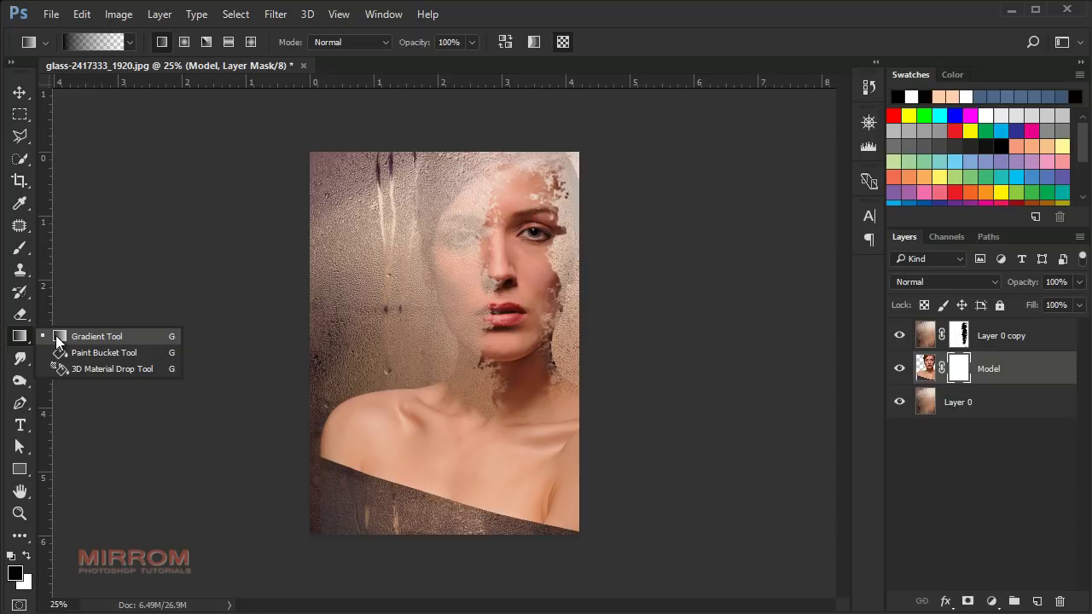
{"action": "left_click", "coordinate": [58, 335]}
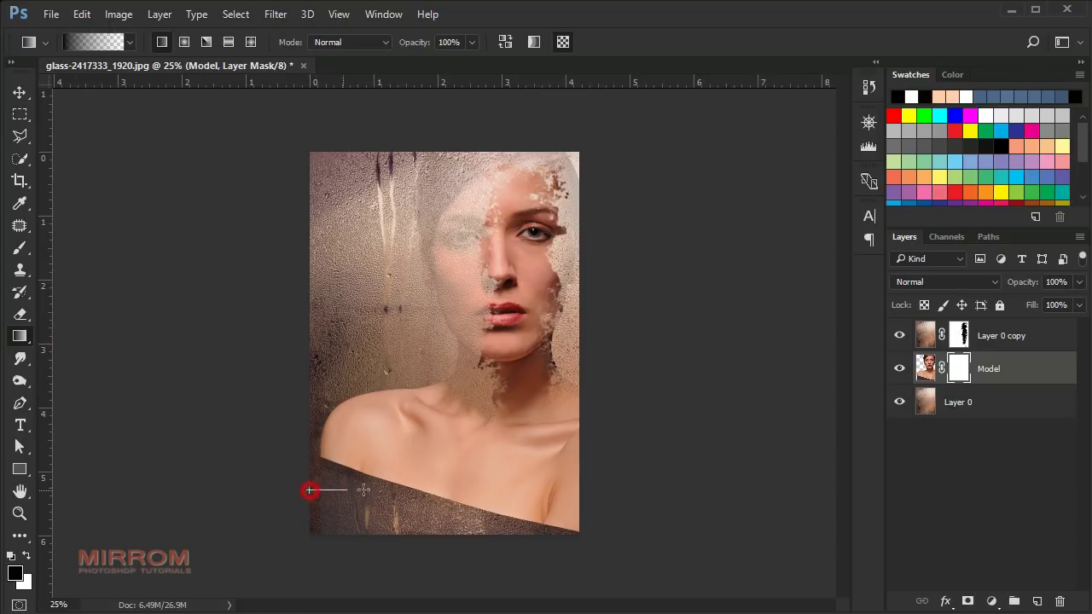
{"action": "left_click_drag", "start_coordinate": [316, 490], "coordinate": [474, 489]}
{"action": "key", "text": "ctrl+z"}
{"action": "left_click_drag", "start_coordinate": [312, 492], "coordinate": [441, 495]}
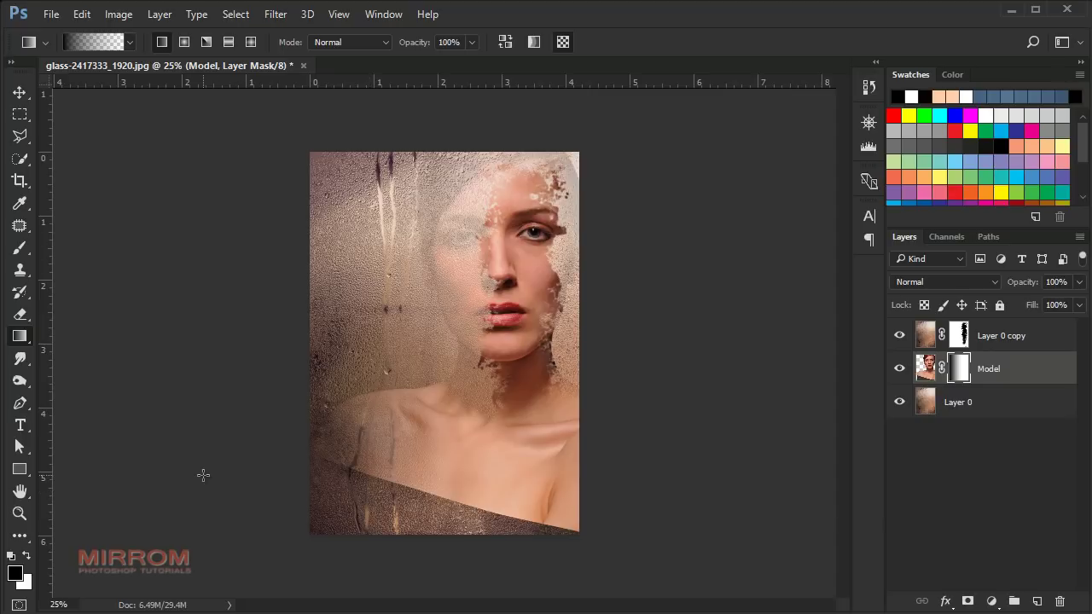
{"action": "left_click_drag", "start_coordinate": [203, 475], "coordinate": [471, 475]}
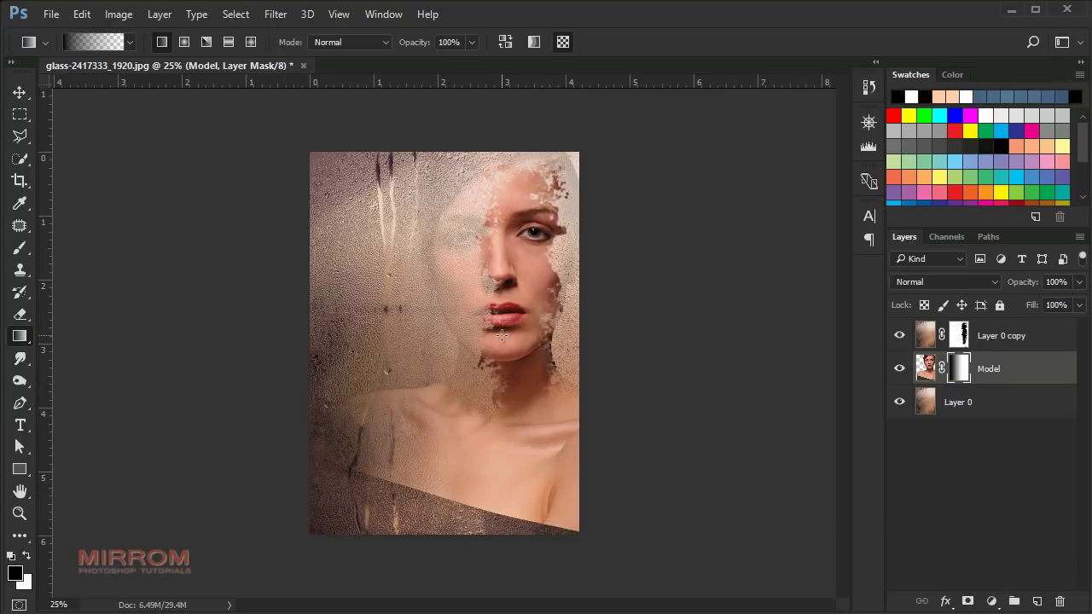
{"action": "key", "text": "v"}
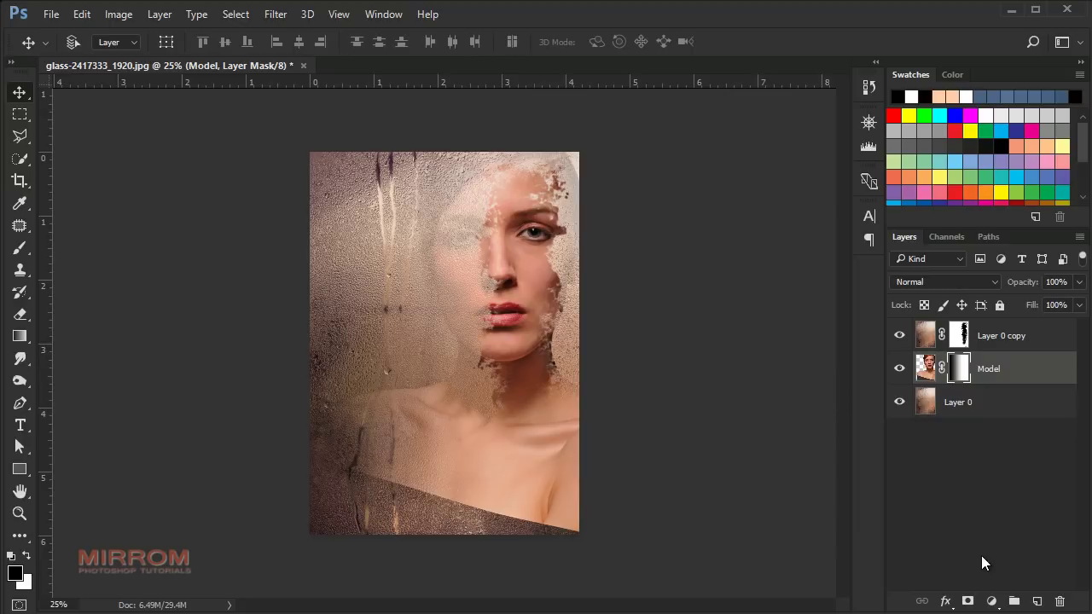
Add a Brightness/Contrast layer clipped to Model with Brightness -34 and Contrast 100.
{"action": "left_click", "coordinate": [991, 601]}
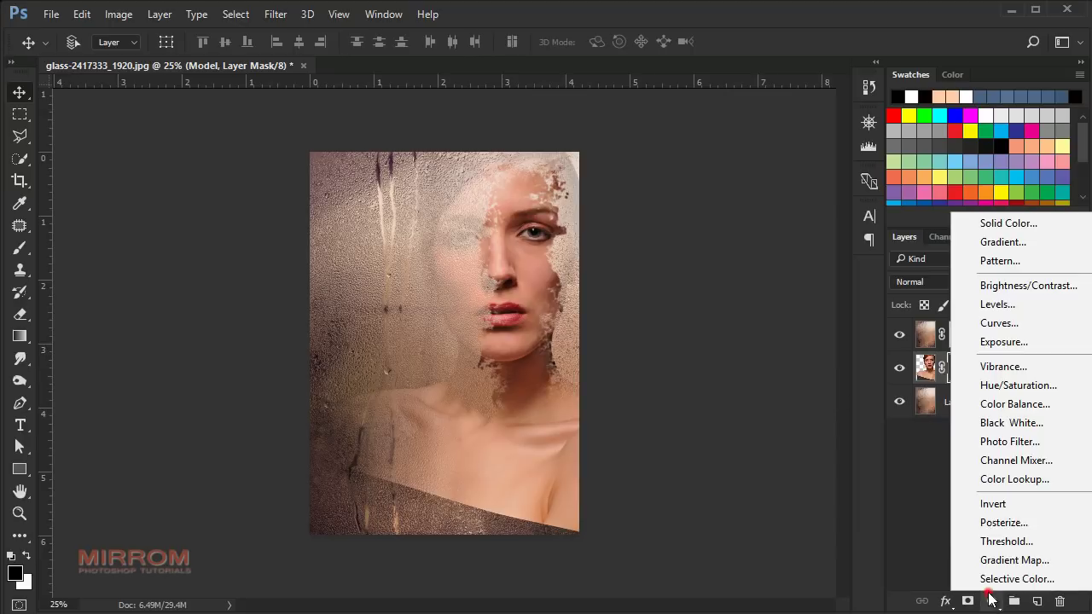
{"action": "left_click", "coordinate": [1020, 287]}
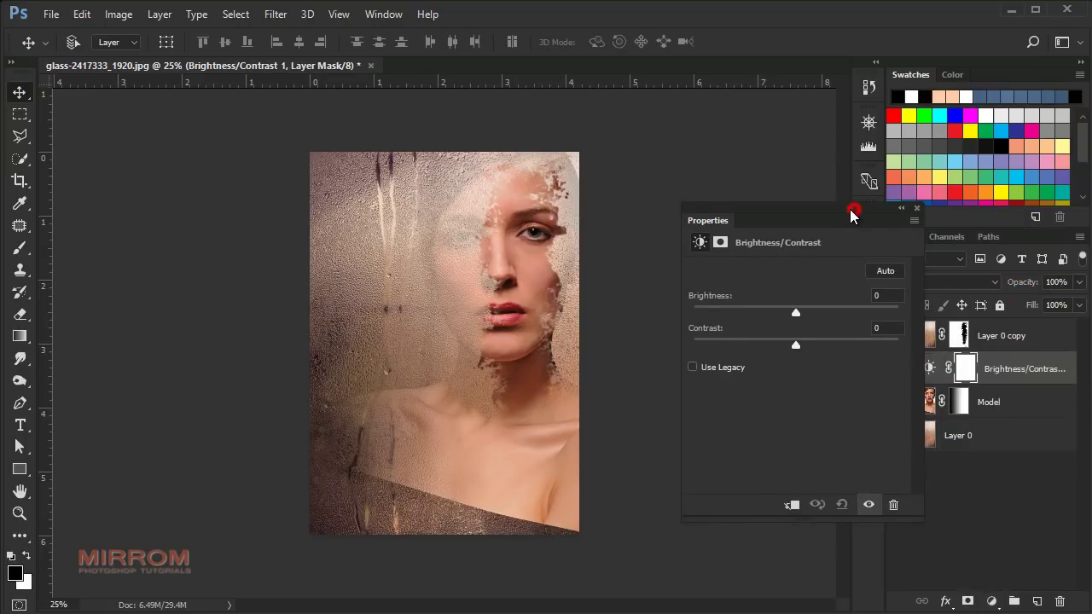
{"action": "left_click_drag", "start_coordinate": [850, 215], "coordinate": [809, 212]}
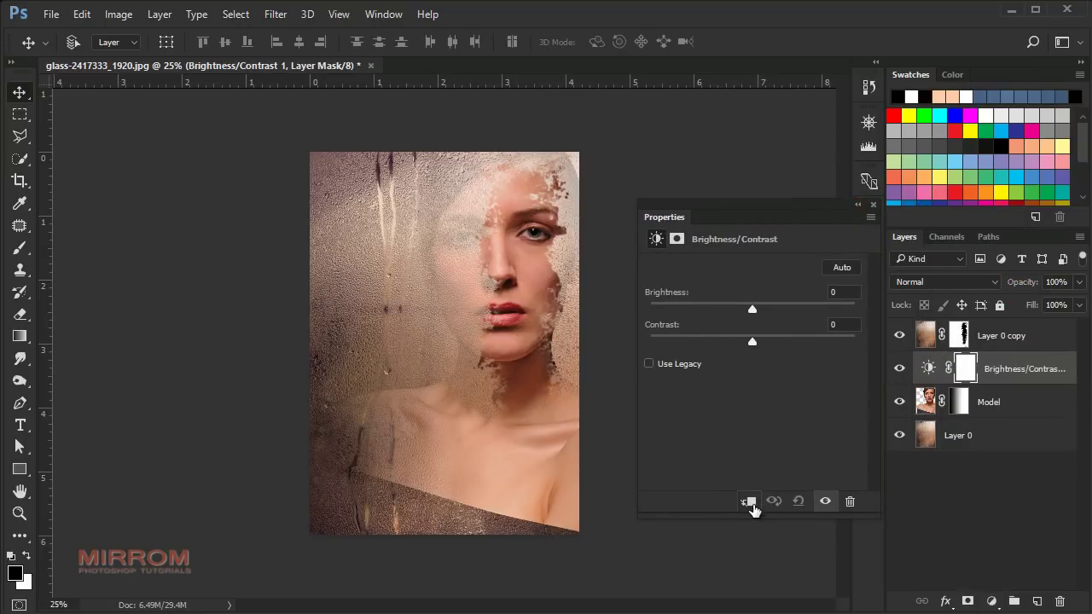
{"action": "left_click", "coordinate": [751, 504]}
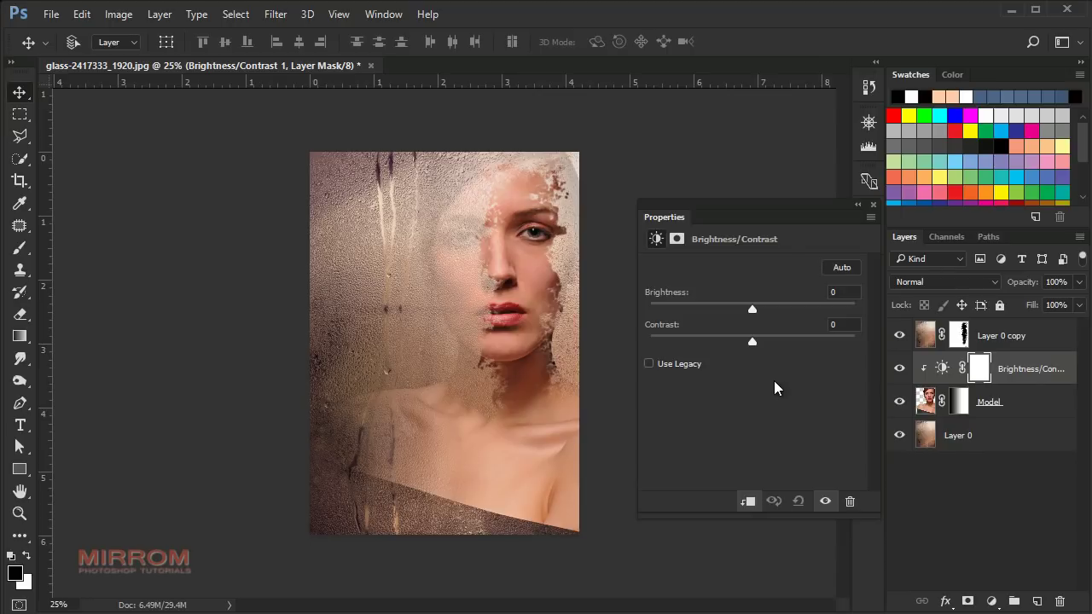
{"action": "left_click_drag", "start_coordinate": [751, 312], "coordinate": [725, 314]}
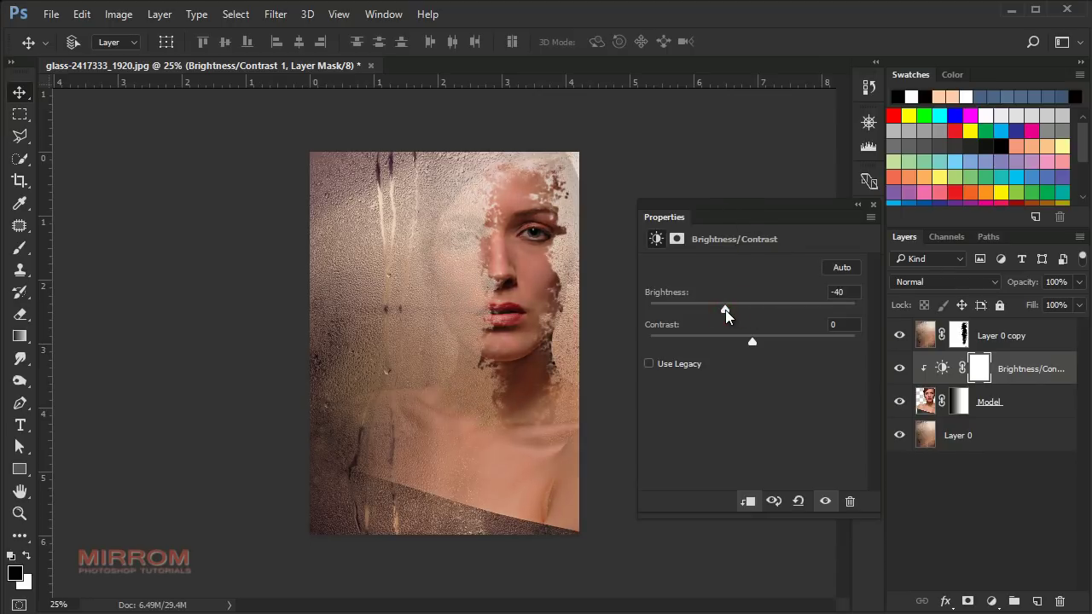
{"action": "left_click_drag", "start_coordinate": [753, 342], "coordinate": [867, 356]}
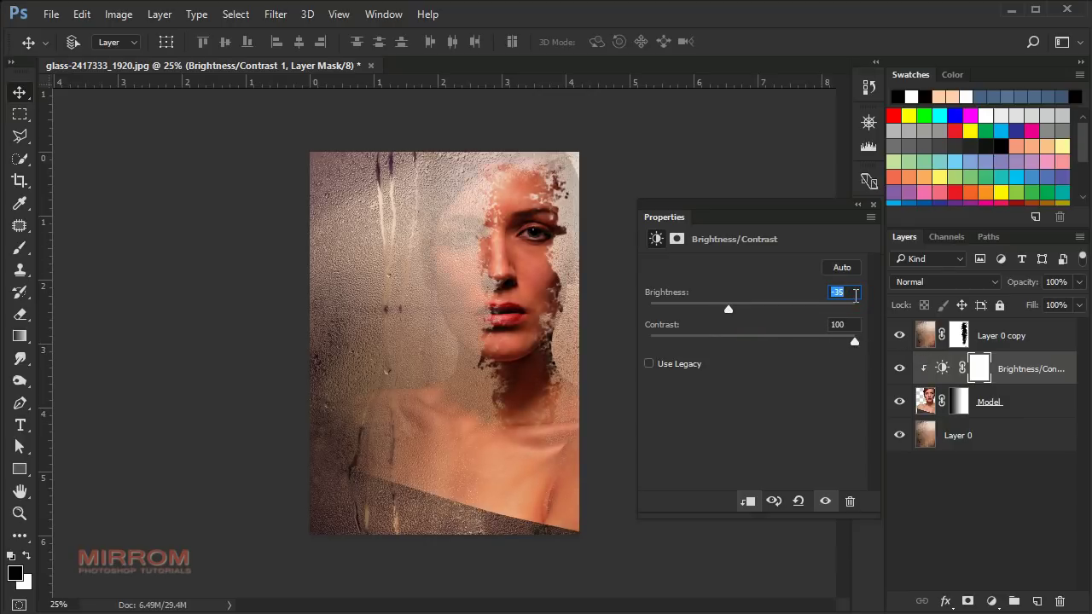
{"action": "left_click", "coordinate": [873, 206]}
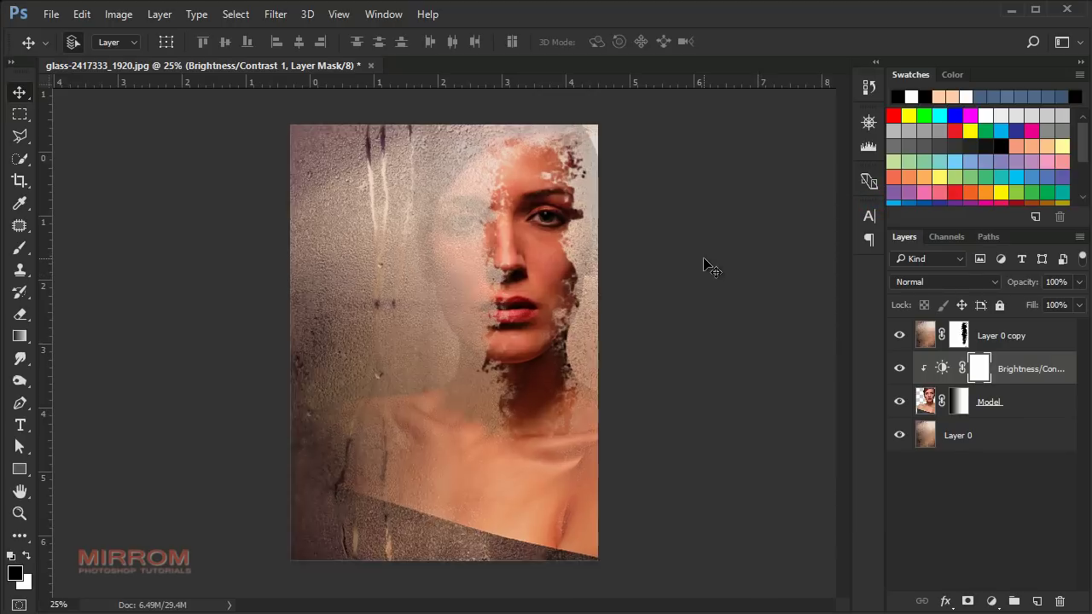
{"action": "key", "text": "ctrl+plus"}
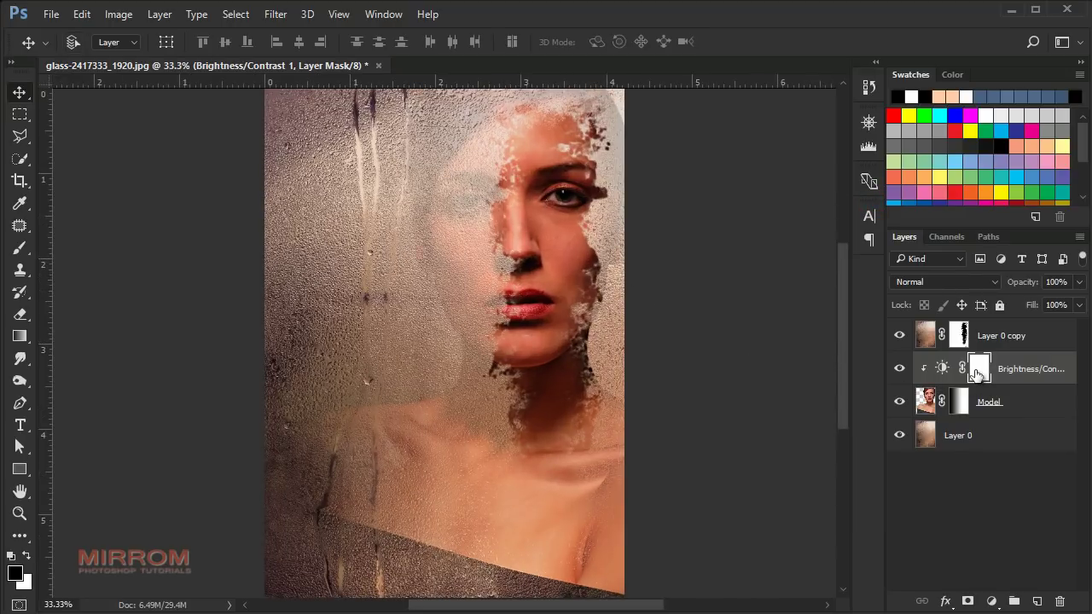
Invert the Brightness/Contrast mask to black and choose the 300 px soft round brush.
{"action": "key", "text": "ctrl+i"}
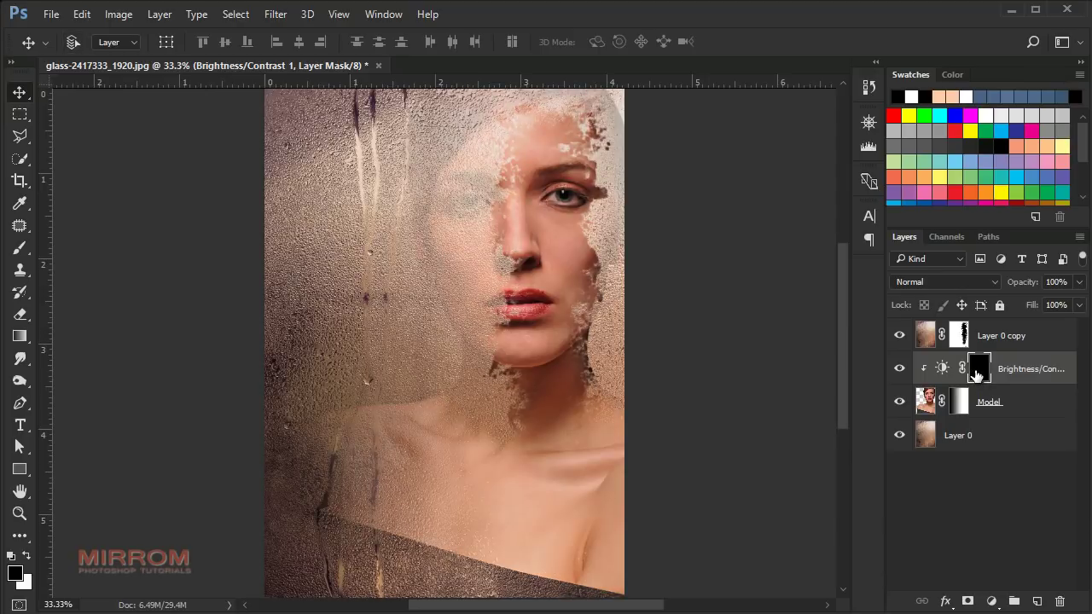
{"action": "left_click", "coordinate": [20, 249]}
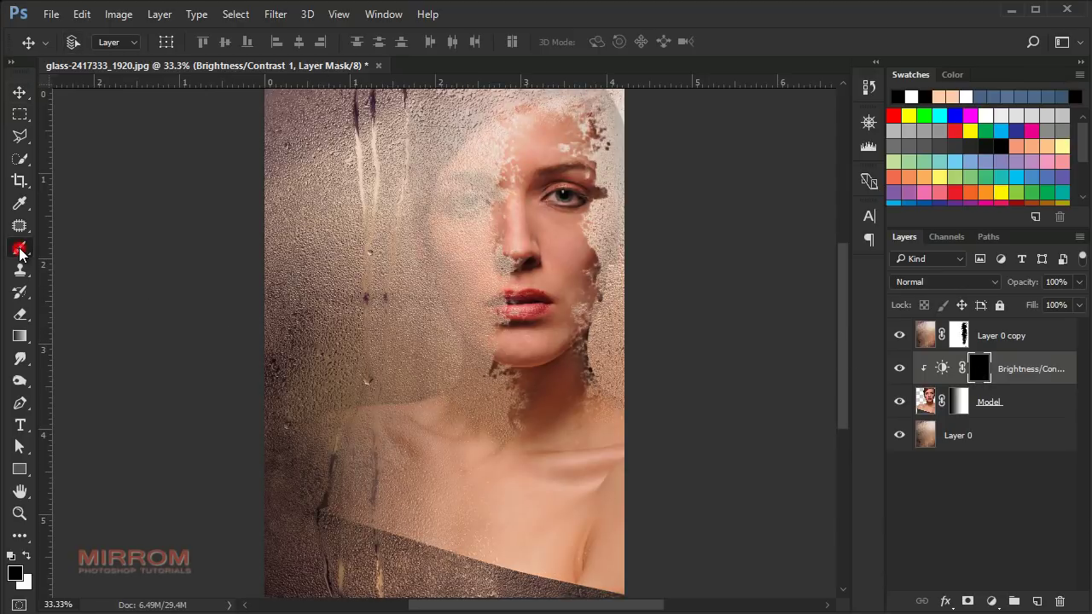
{"action": "left_click", "coordinate": [47, 250]}
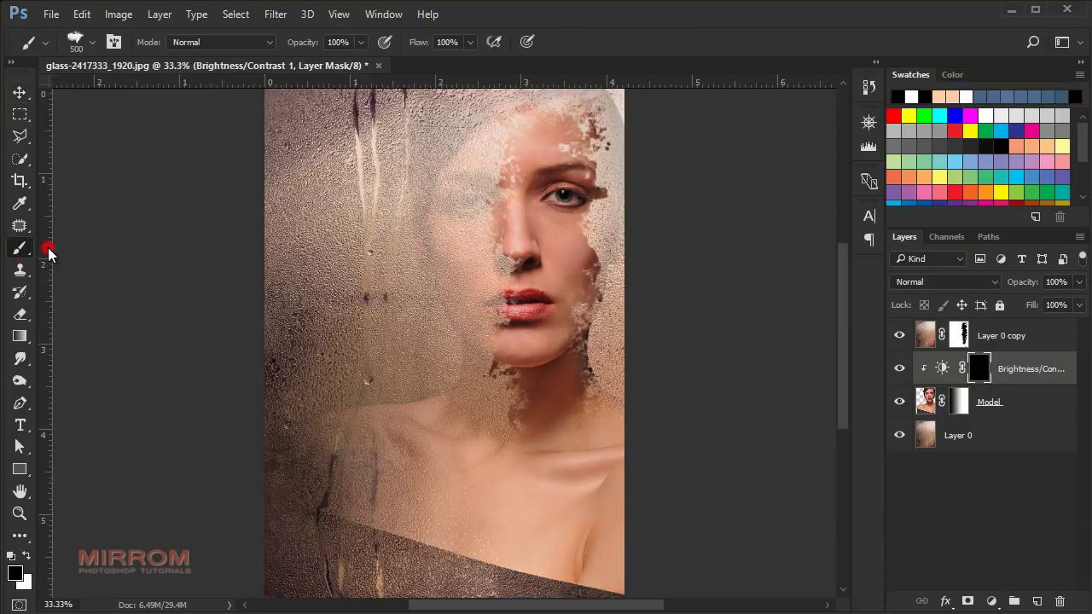
{"action": "left_click", "coordinate": [91, 42]}
{"action": "left_click_drag", "start_coordinate": [258, 312], "coordinate": [255, 210]}
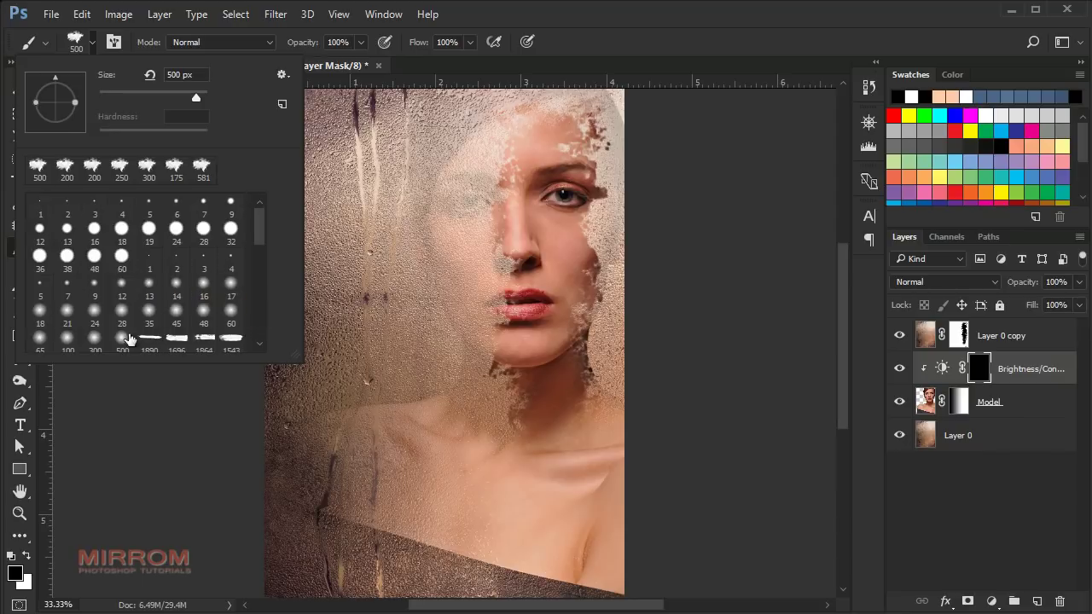
{"action": "left_click", "coordinate": [94, 337]}
{"action": "left_click", "coordinate": [190, 421]}
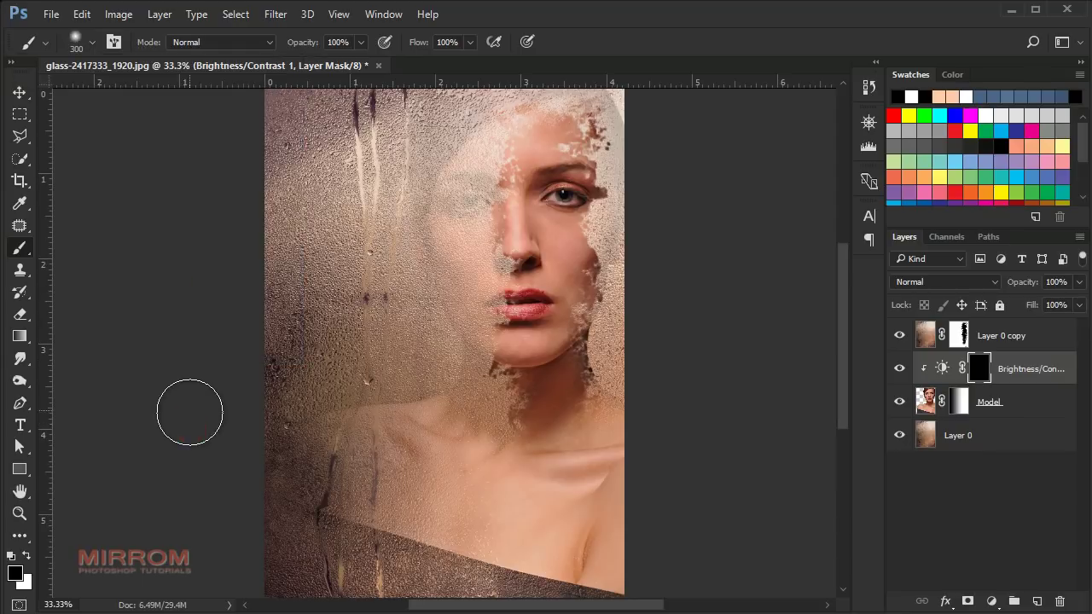
Set white paint at 70% brush opacity and paint the darkening back along the jaw edge.
{"action": "left_click", "coordinate": [28, 556]}
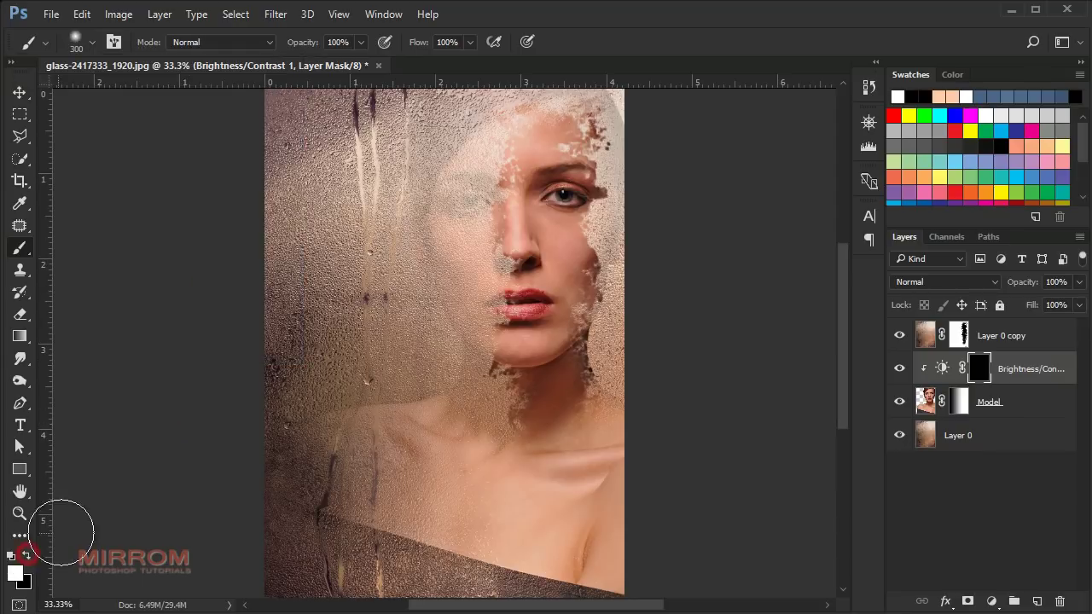
{"action": "left_click", "coordinate": [361, 42]}
{"action": "left_click_drag", "start_coordinate": [365, 63], "coordinate": [338, 63]}
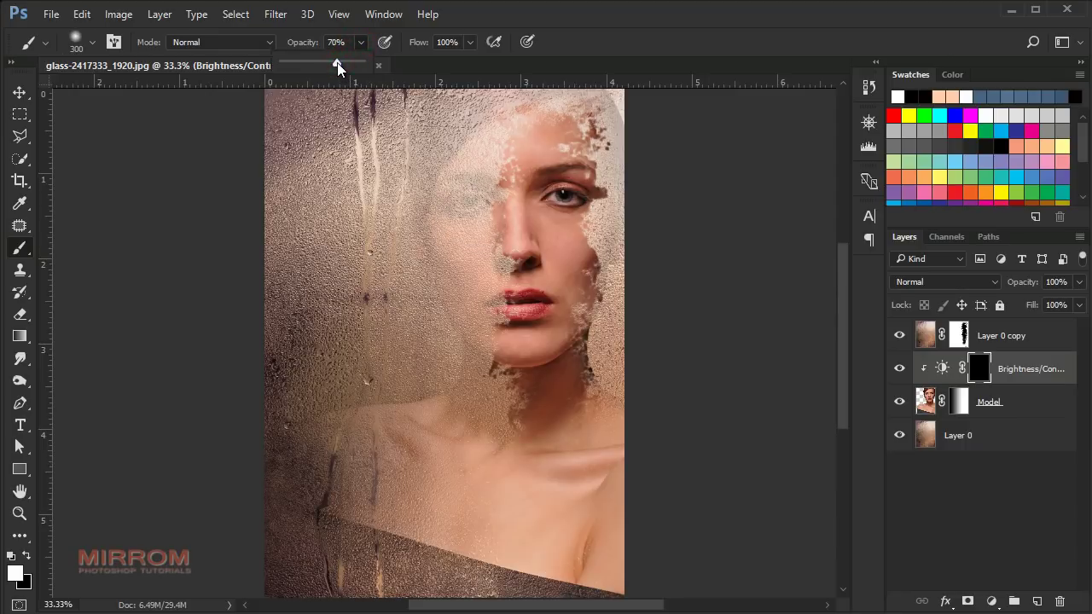
{"action": "mouse_move", "coordinate": [666, 276]}
{"action": "left_mouse_down"}
{"action": "mouse_move", "coordinate": [578, 366]}
{"action": "mouse_move", "coordinate": [590, 354]}
{"action": "mouse_move", "coordinate": [580, 273]}
{"action": "mouse_move", "coordinate": [602, 183]}
{"action": "mouse_move", "coordinate": [597, 117]}
{"action": "left_mouse_up"}
Paint white on the adjustment mask along the face's right edge, resizing the brush between 150 and 800.
{"action": "key", "text": "bracketright"}
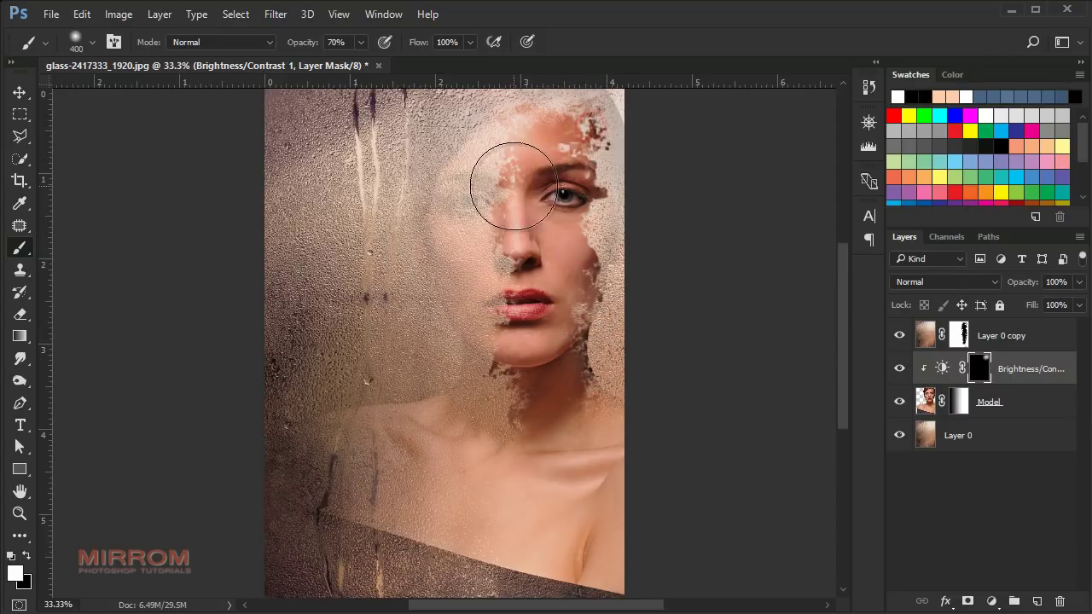
{"action": "mouse_move", "coordinate": [639, 159]}
{"action": "left_mouse_down"}
{"action": "mouse_move", "coordinate": [603, 207]}
{"action": "mouse_move", "coordinate": [612, 429]}
{"action": "mouse_move", "coordinate": [702, 434]}
{"action": "left_mouse_up"}
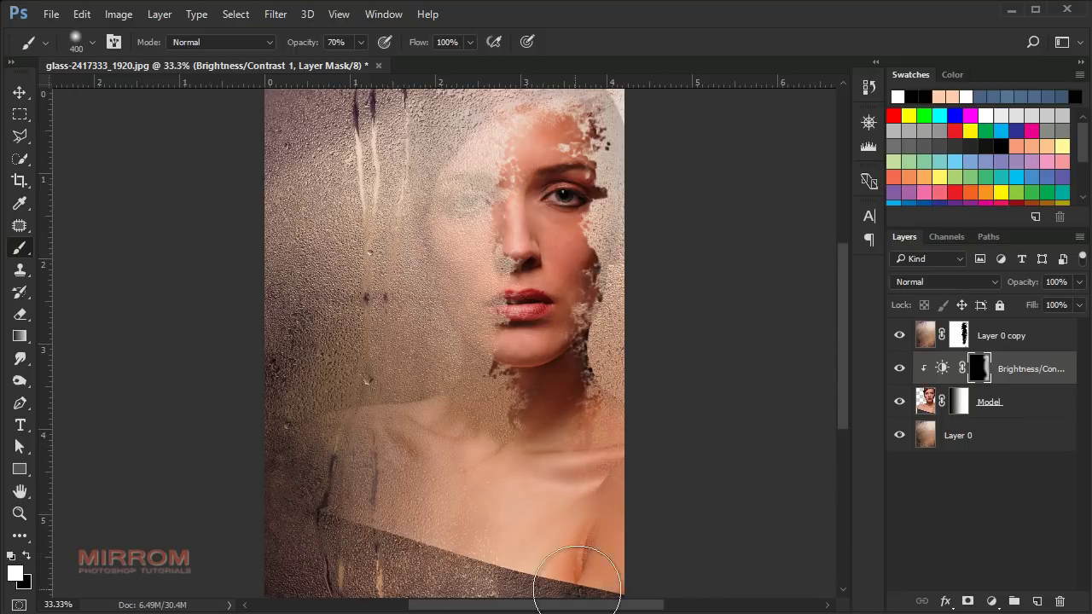
{"action": "key", "text": "bracketright"}
{"action": "key", "text": "bracketright"}
{"action": "key", "text": "bracketright"}
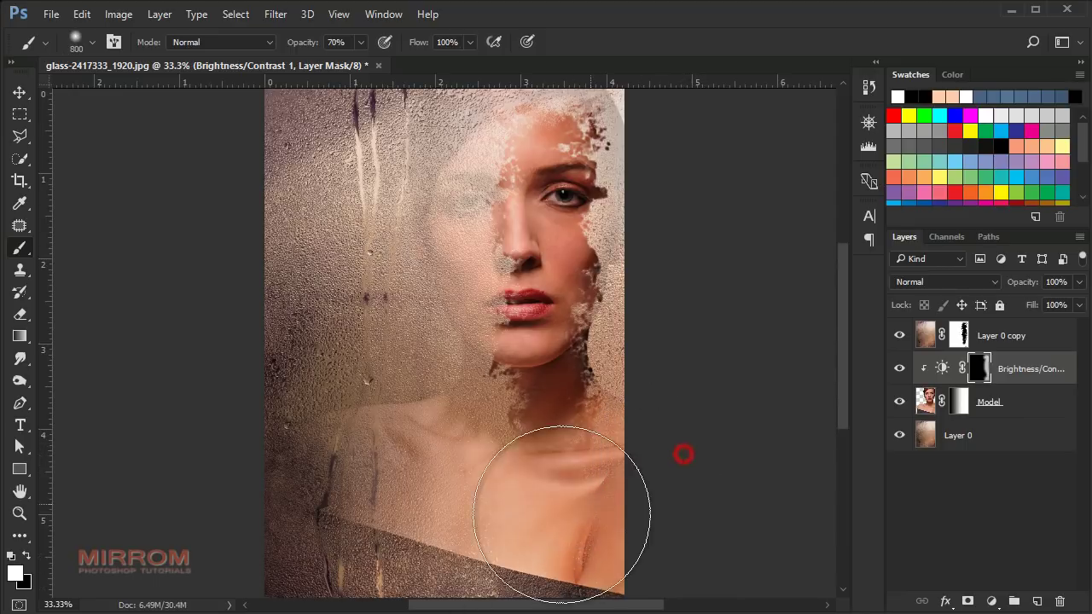
{"action": "scroll", "coordinate": [668, 511], "scroll_direction": "down", "scroll_amount": 2}
{"action": "key", "text": "bracketleft"}
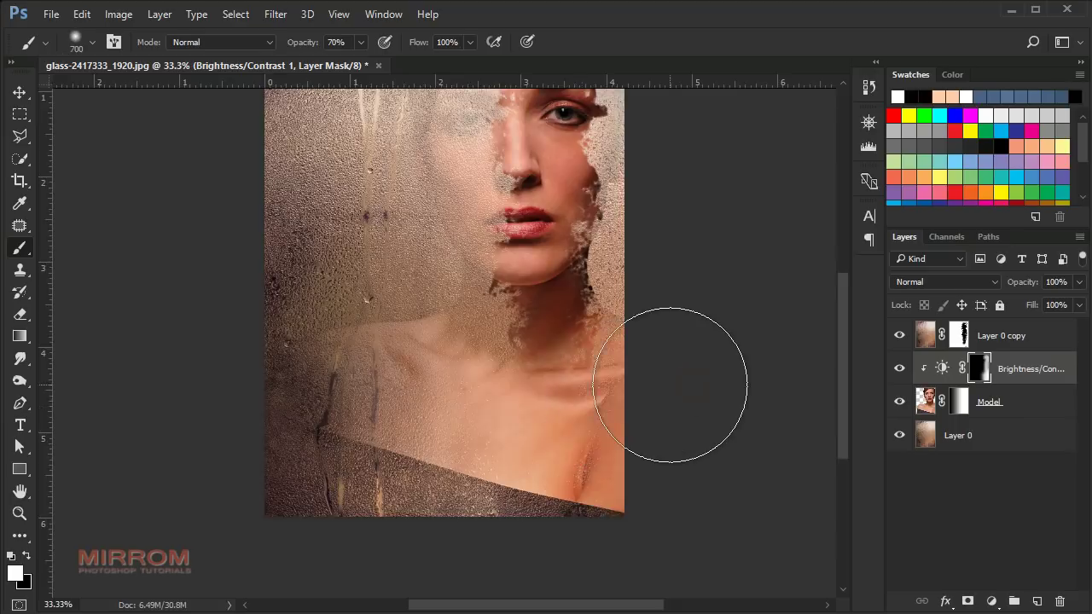
{"action": "scroll", "coordinate": [670, 385], "scroll_direction": "up", "scroll_amount": 2}
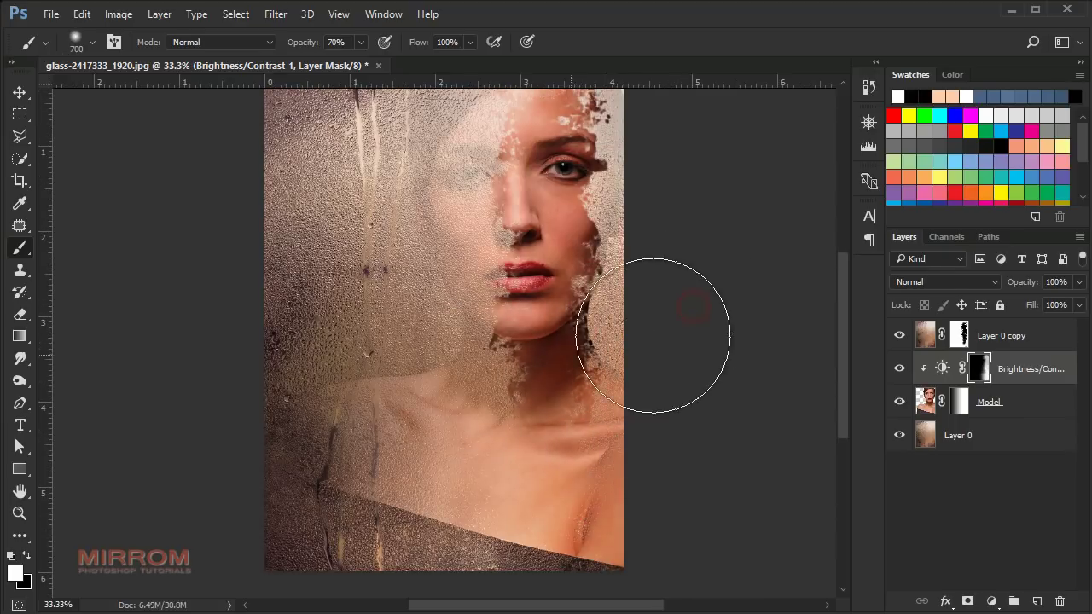
{"action": "scroll", "coordinate": [692, 309], "scroll_direction": "up", "scroll_amount": 2}
{"action": "scroll", "coordinate": [708, 226], "scroll_direction": "up", "scroll_amount": 2}
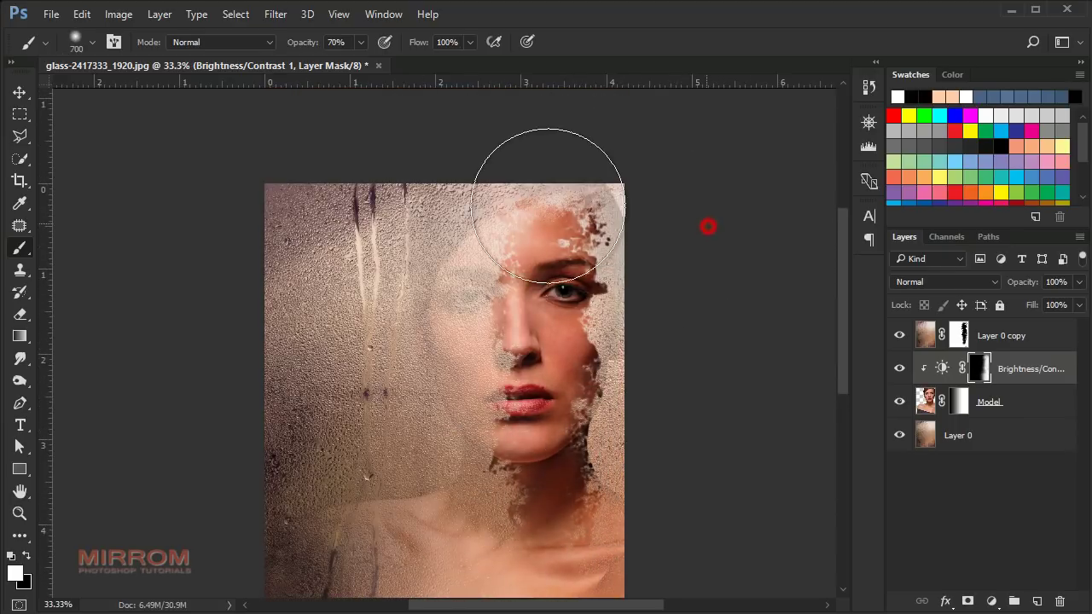
{"action": "key", "text": "bracketleft"}
{"action": "key", "text": "bracketleft"}
{"action": "key", "text": "bracketleft"}
{"action": "key", "text": "bracketleft"}
{"action": "key", "text": "bracketleft"}
{"action": "key", "text": "bracketleft"}
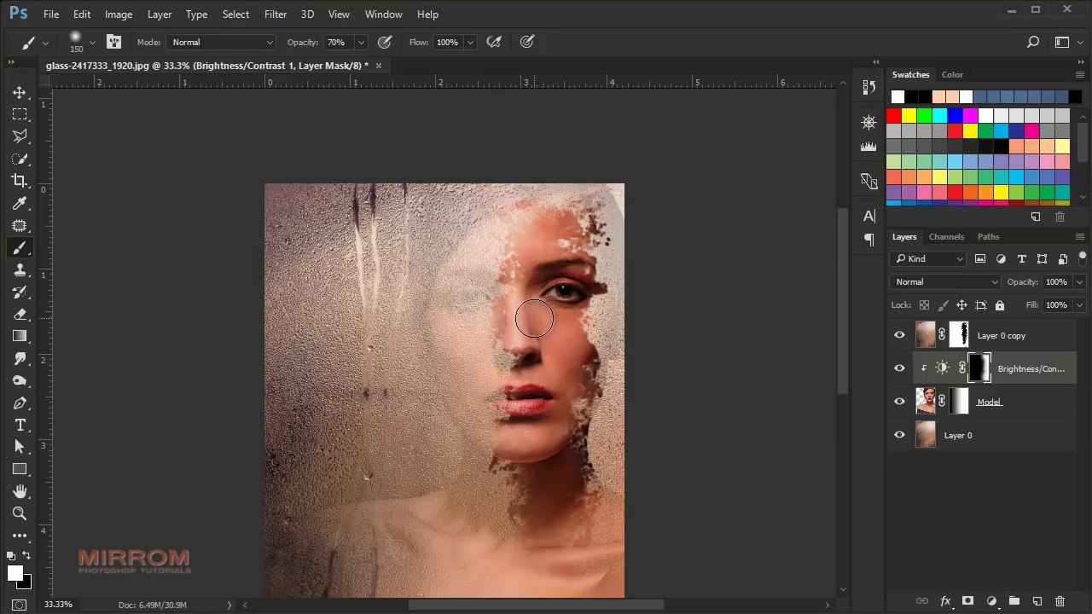
{"action": "key", "text": "bracketleft"}
{"action": "key", "text": "bracketleft"}
Zoom in and paint finer mask detail around the eye corner and jaw.
{"action": "key", "text": "ctrl+plus"}
{"action": "key", "text": "ctrl+plus"}
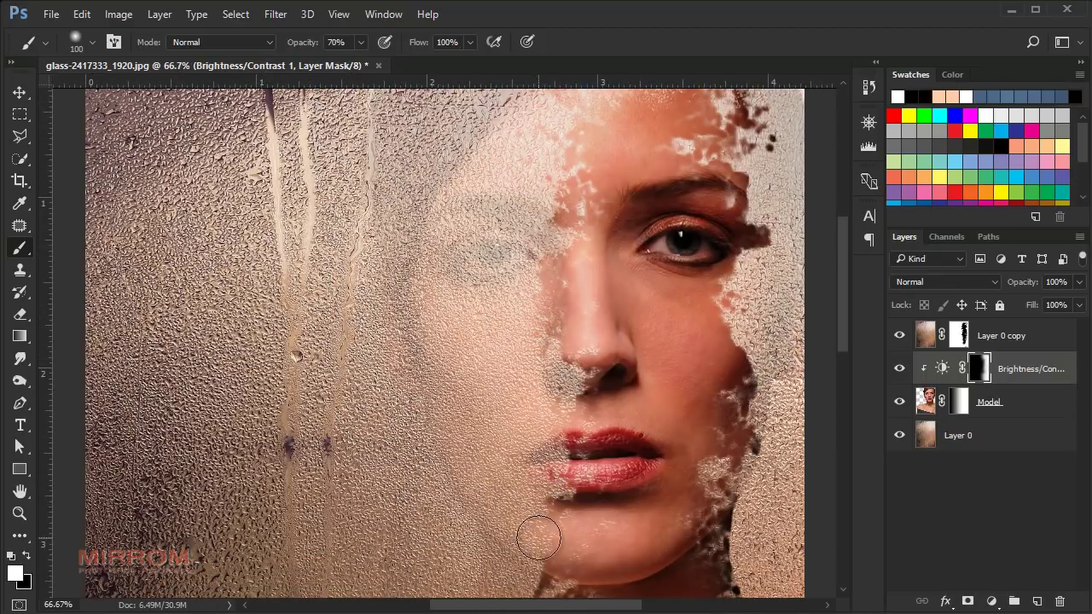
{"action": "left_click_drag", "start_coordinate": [500, 605], "coordinate": [533, 605]}
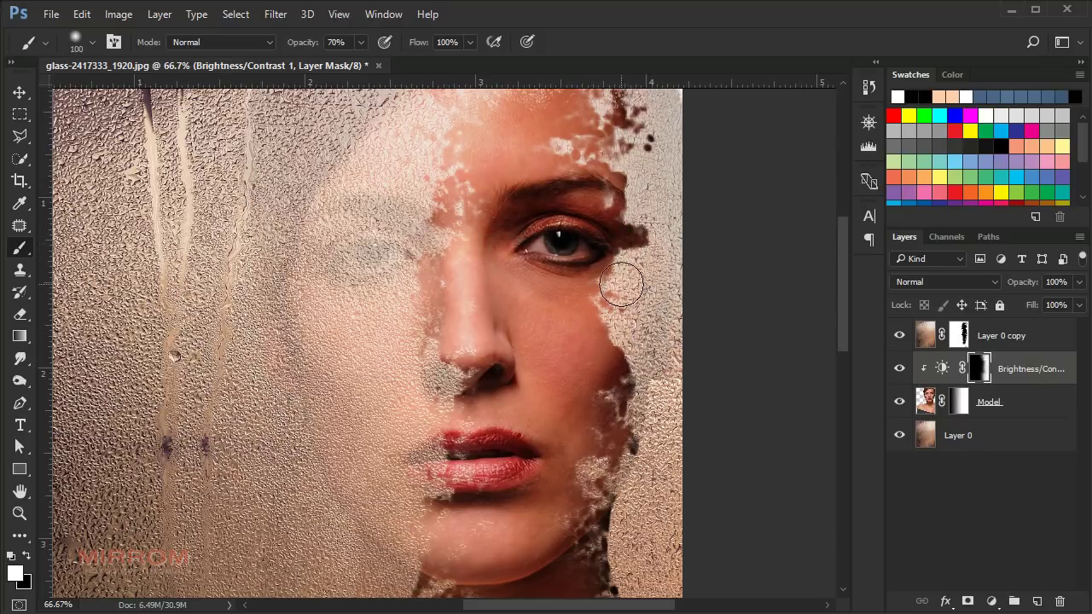
{"action": "key", "text": "bracketleft"}
{"action": "key", "text": "bracketleft"}
{"action": "key", "text": "bracketleft"}
{"action": "key", "text": "bracketleft"}
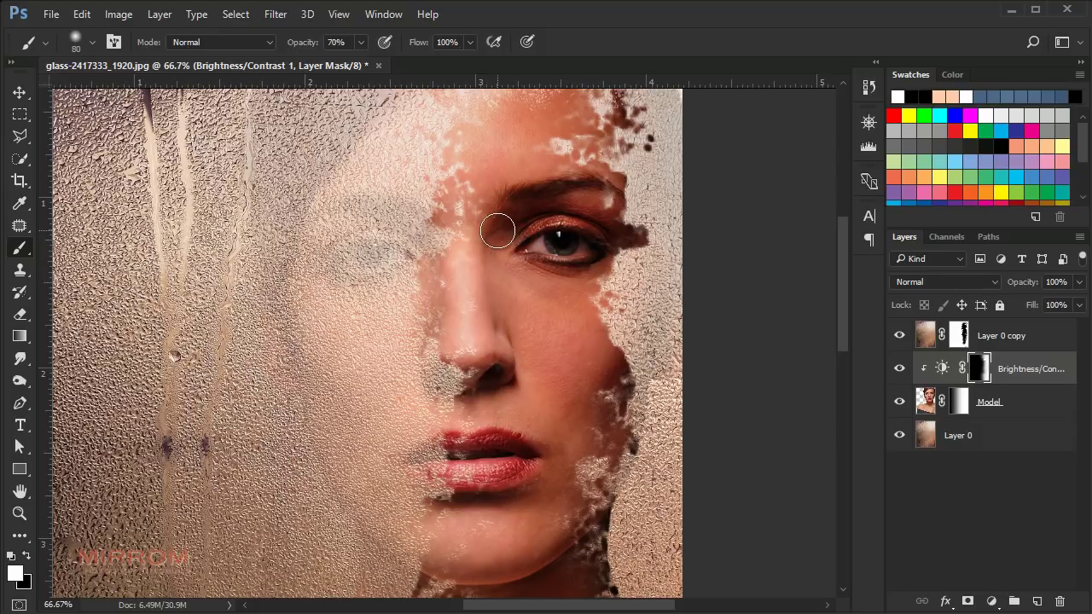
{"action": "key", "text": "bracketright"}
{"action": "key", "text": "bracketright"}
{"action": "key", "text": "bracketright"}
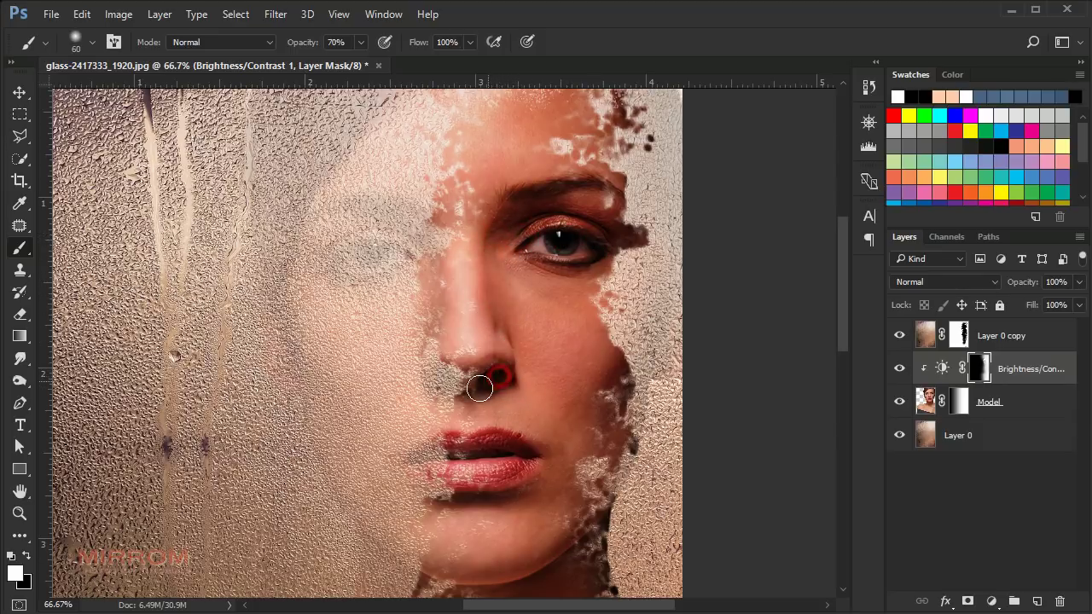
{"action": "key", "text": "bracketleft"}
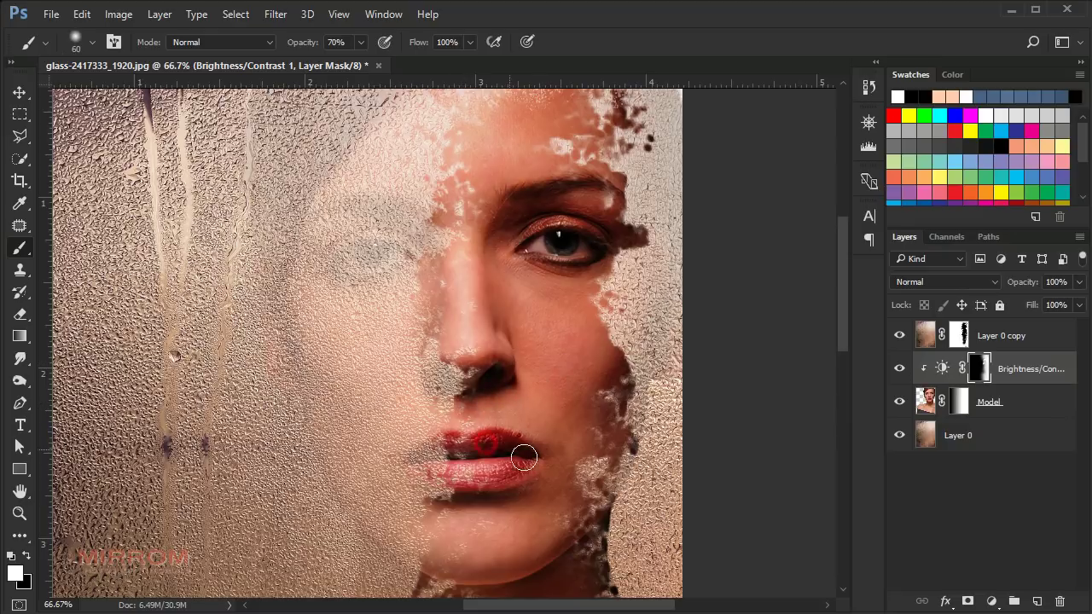
{"action": "key", "text": "bracketright"}
{"action": "key", "text": "bracketright"}
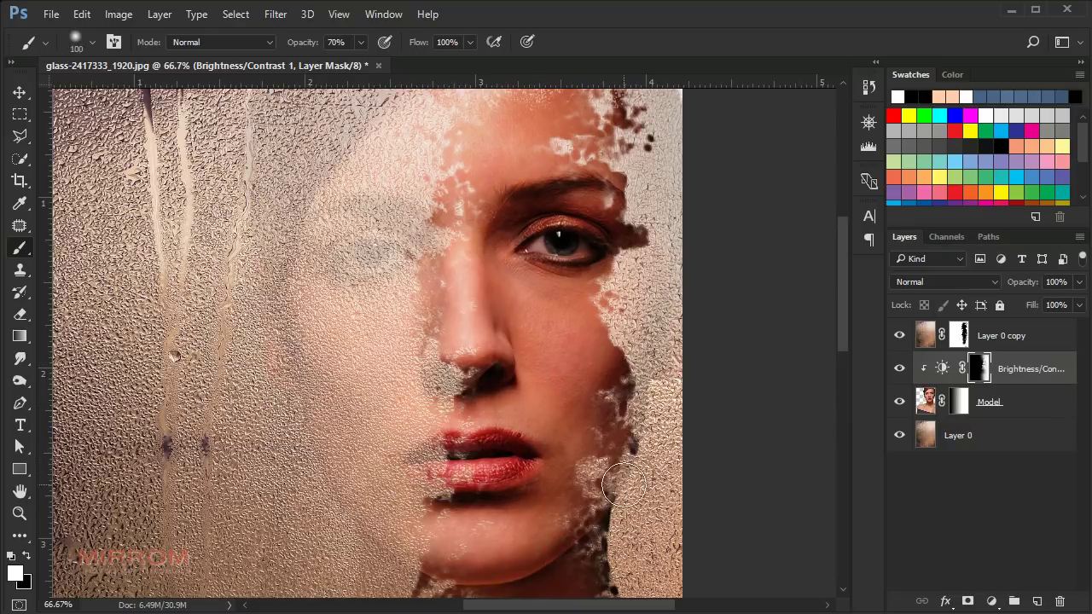
{"action": "key", "text": "bracketright"}
{"action": "key", "text": "bracketright"}
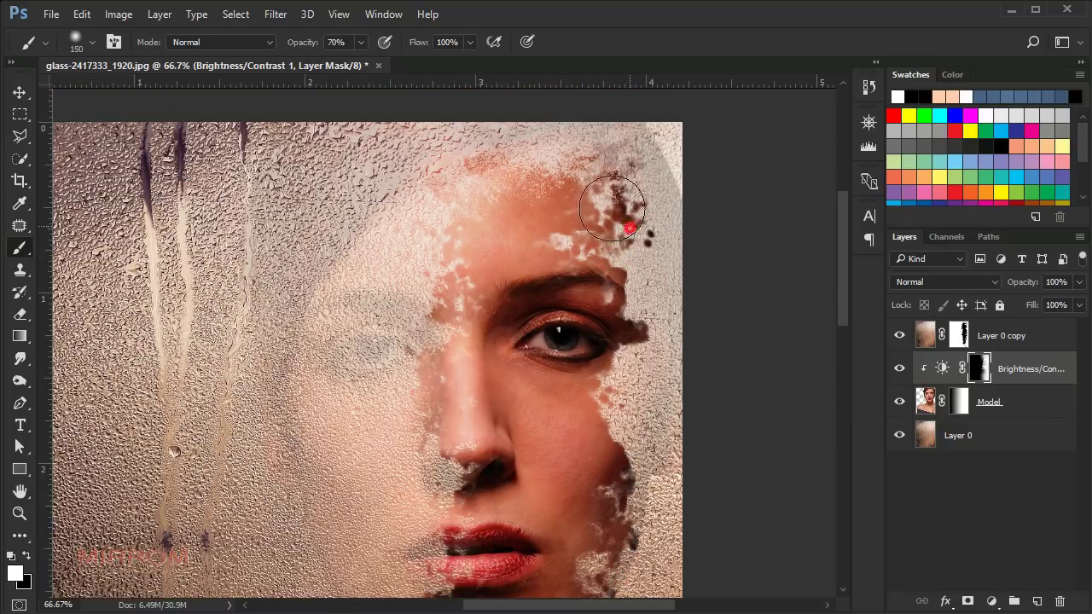
{"action": "key", "text": "bracketleft"}
Paint broader strokes over the neck area, then zoom out to the whole image.
{"action": "scroll", "coordinate": [587, 308], "scroll_direction": "down", "scroll_amount": 5}
{"action": "key", "text": "bracketright"}
{"action": "key", "text": "bracketright"}
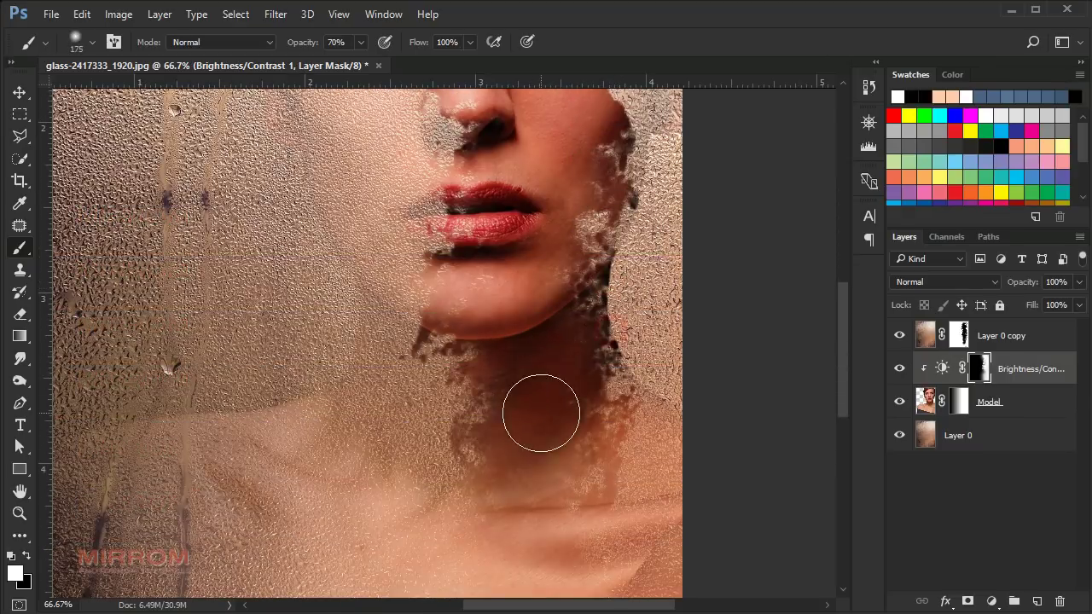
{"action": "scroll", "coordinate": [589, 400], "scroll_direction": "down", "scroll_amount": 3}
{"action": "scroll", "coordinate": [597, 426], "scroll_direction": "down", "scroll_amount": 2}
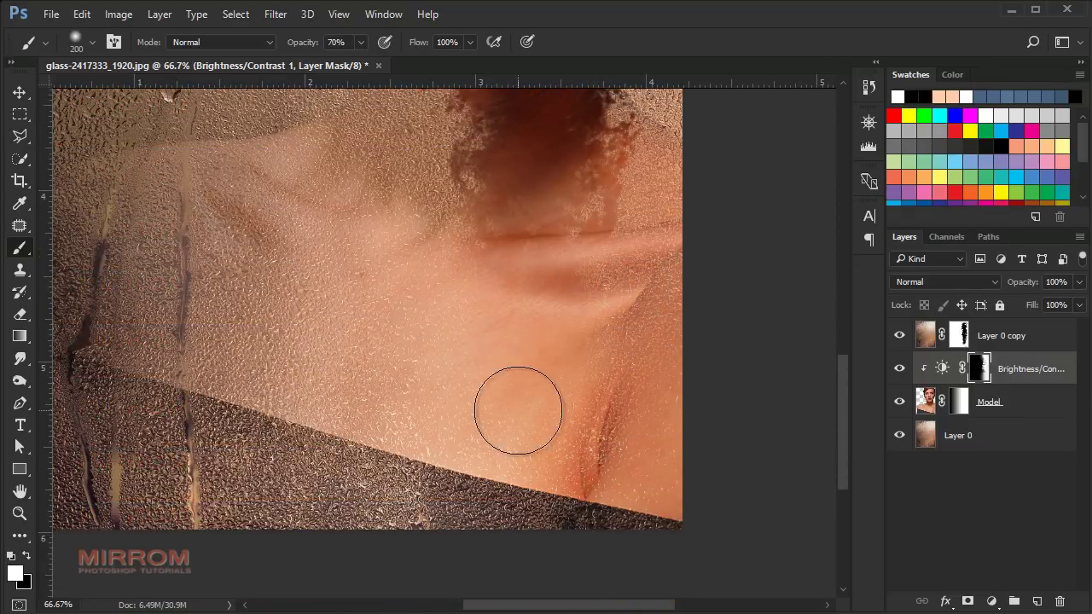
{"action": "key", "text": "bracketright"}
{"action": "key", "text": "bracketright"}
{"action": "key", "text": "bracketright"}
{"action": "key", "text": "ctrl+minus"}
{"action": "scroll", "coordinate": [569, 356], "scroll_direction": "up", "scroll_amount": 2}
{"action": "key", "text": "ctrl+minus"}
{"action": "key", "text": "ctrl+minus"}
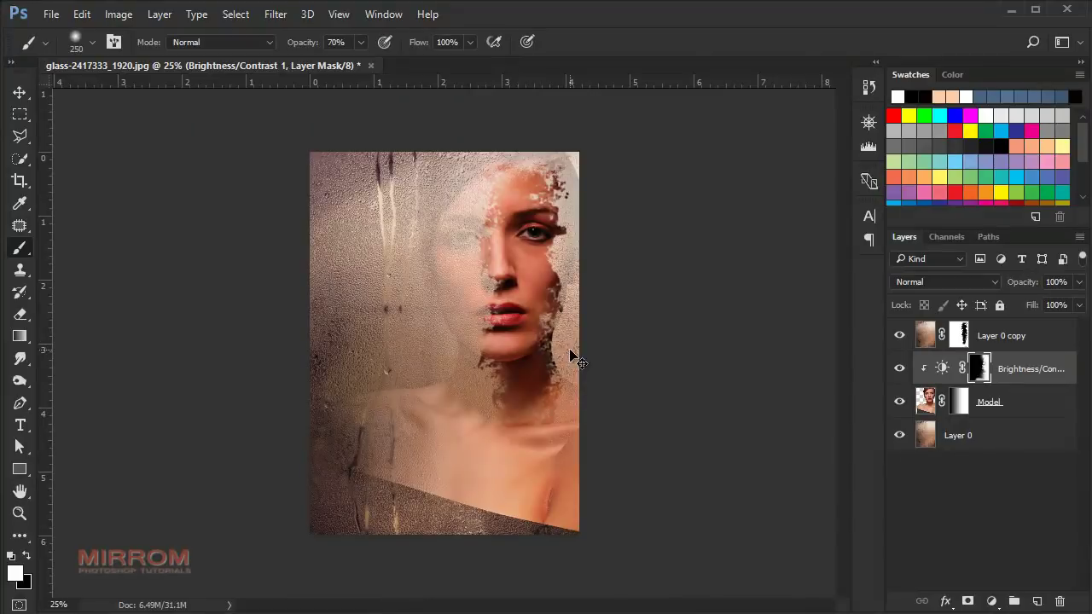
Compare the Brightness/Contrast effect, then add a Hue/Saturation layer above Layer 0 copy.
{"action": "key", "text": "v"}
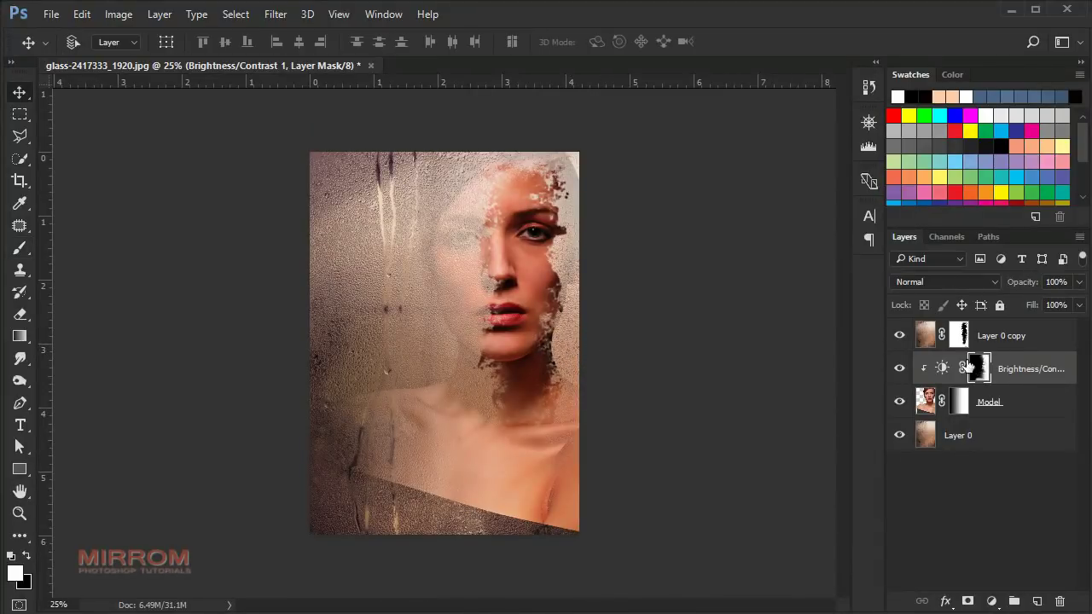
{"action": "left_click", "coordinate": [898, 368]}
{"action": "left_click", "coordinate": [898, 369]}
{"action": "left_click", "coordinate": [1007, 333]}
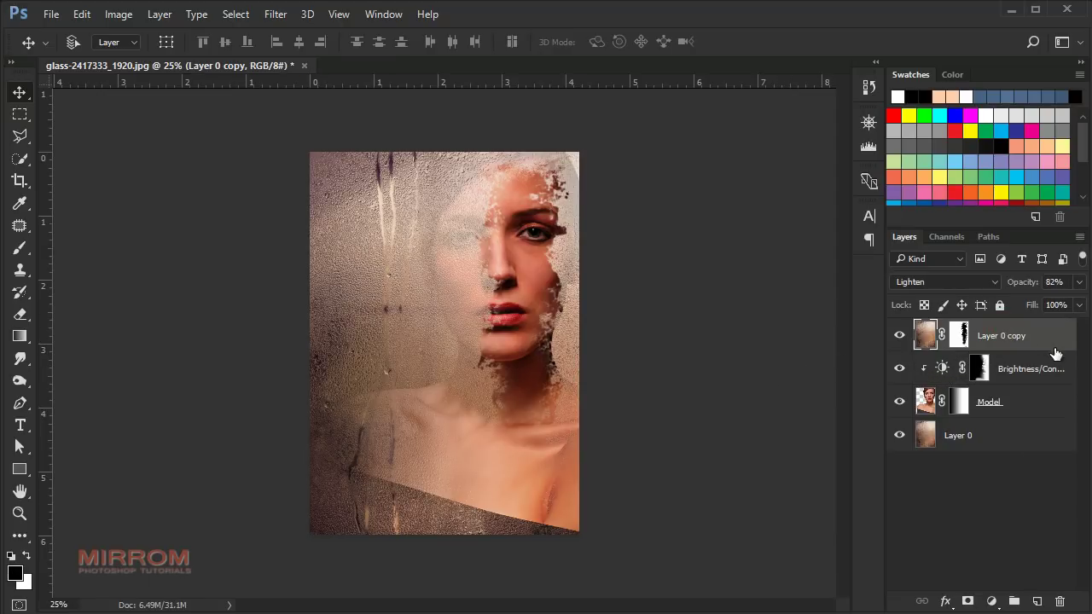
{"action": "left_click", "coordinate": [992, 601]}
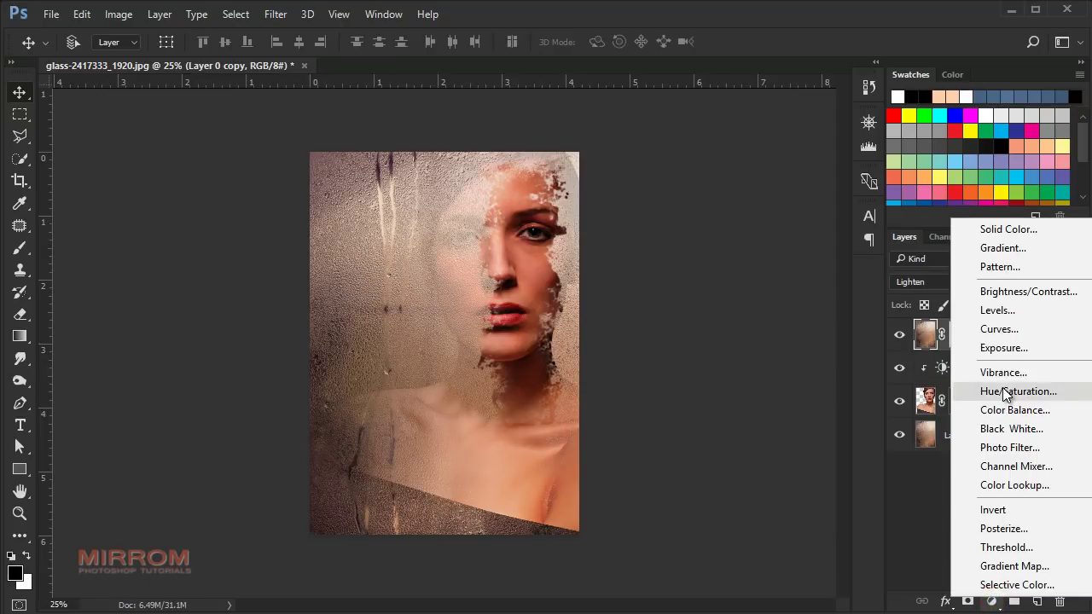
{"action": "left_click", "coordinate": [1054, 390]}
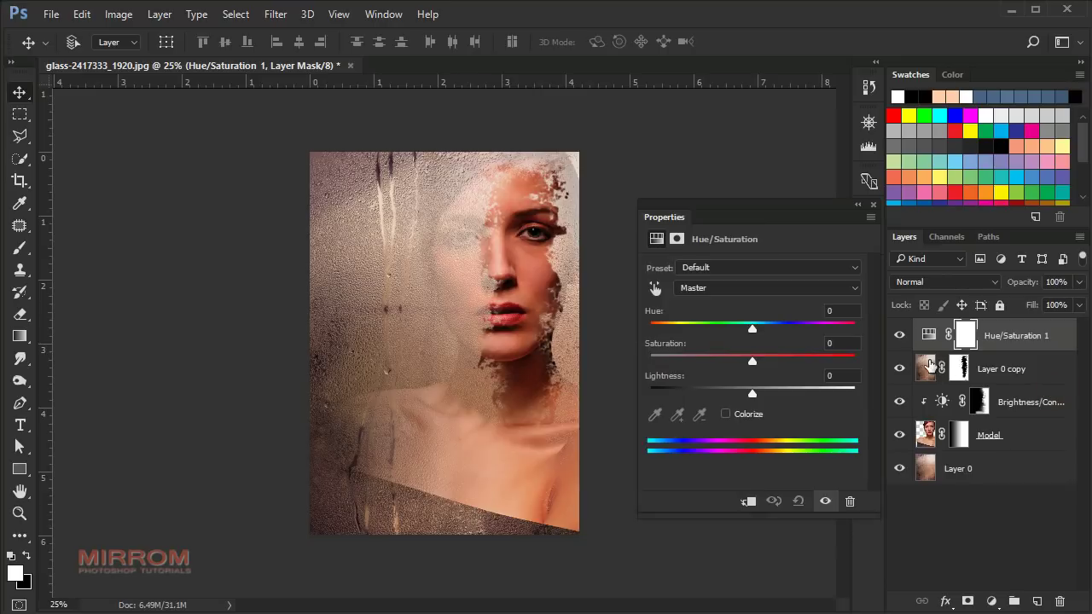
Colorize it with Hue 29, Saturation 27, Lightness +50 and blend it in Divide mode.
{"action": "left_click", "coordinate": [726, 415]}
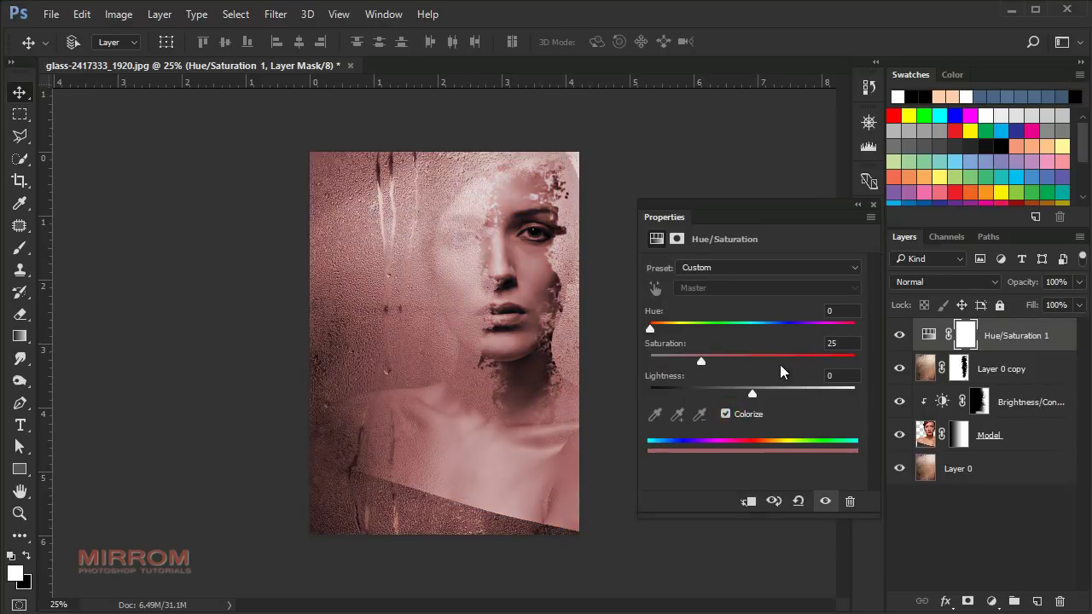
{"action": "left_click_drag", "start_coordinate": [654, 329], "coordinate": [667, 329]}
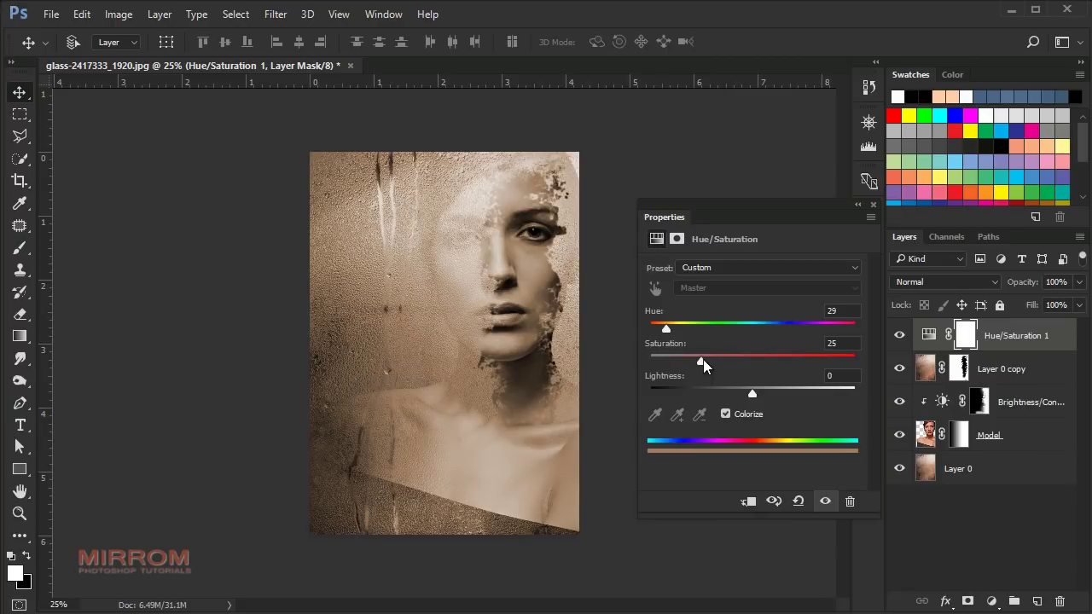
{"action": "left_click_drag", "start_coordinate": [707, 359], "coordinate": [705, 360]}
{"action": "left_click_drag", "start_coordinate": [753, 394], "coordinate": [802, 400]}
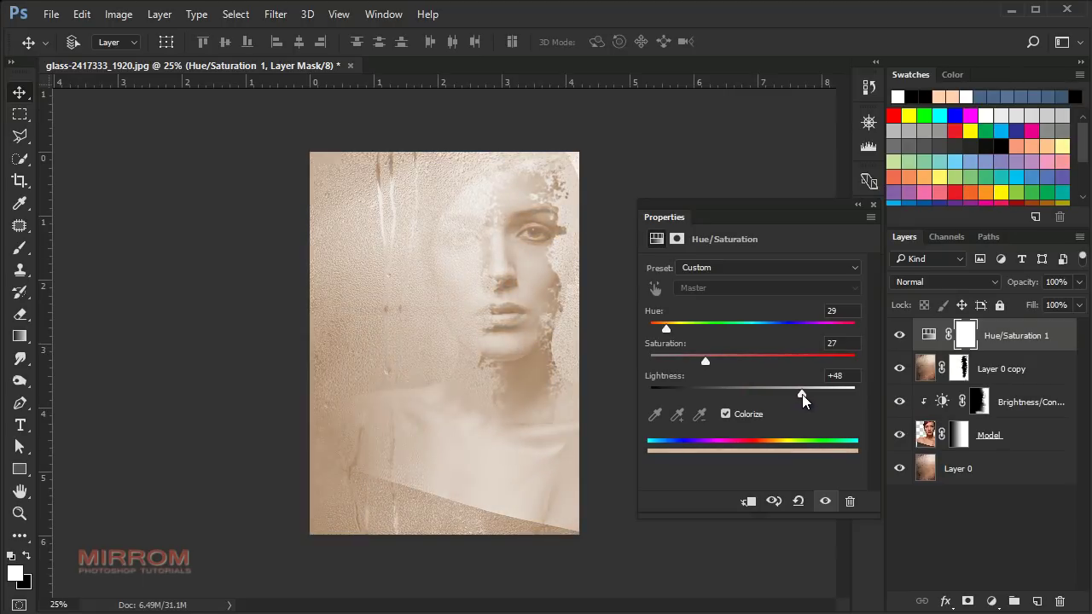
{"action": "left_click", "coordinate": [825, 501]}
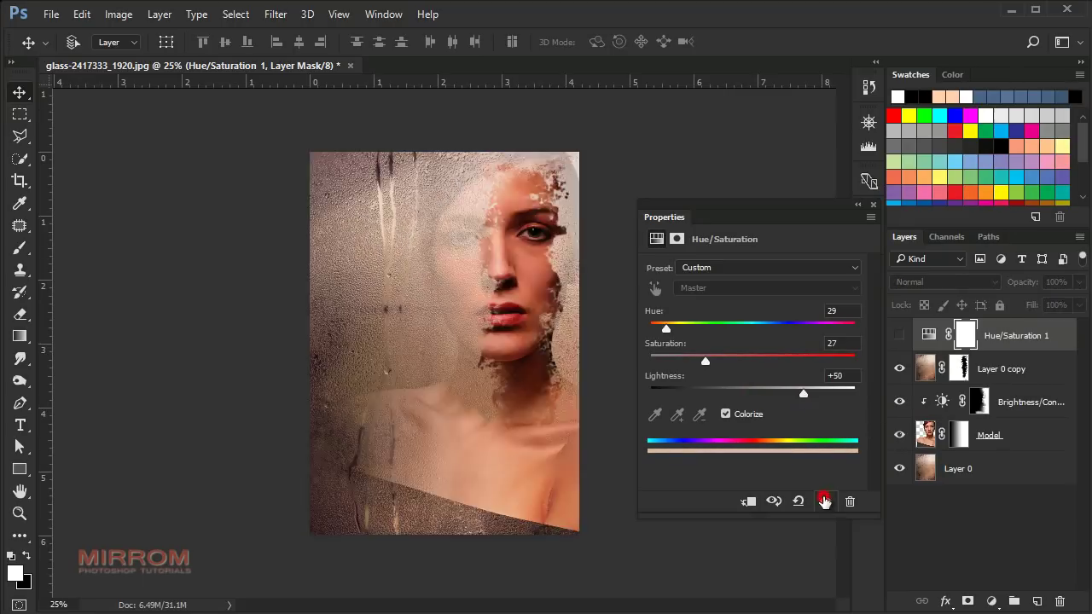
{"action": "left_click", "coordinate": [873, 205]}
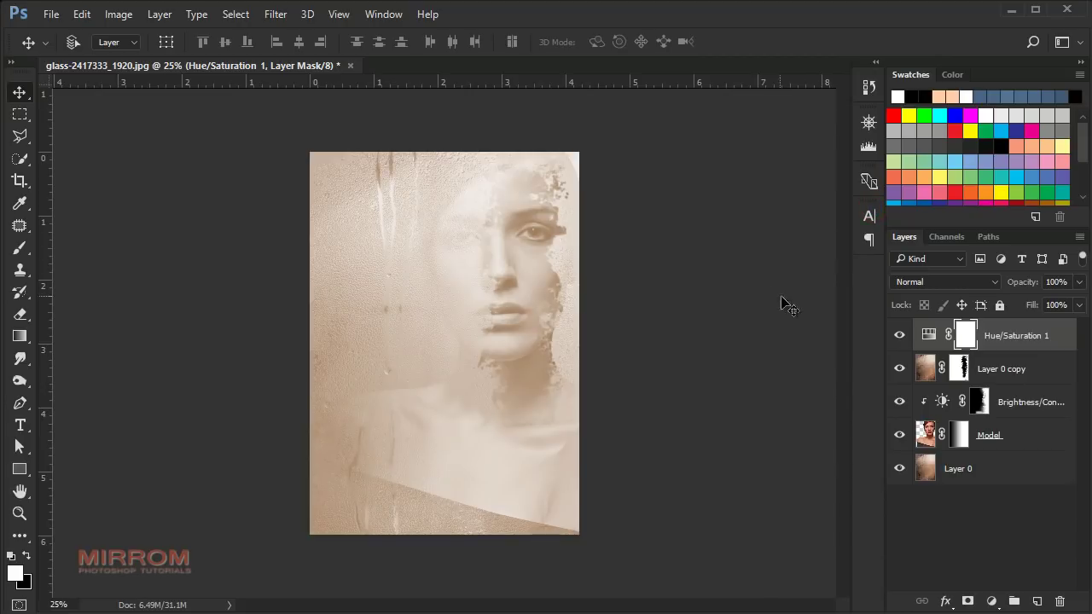
{"action": "left_click", "coordinate": [995, 282]}
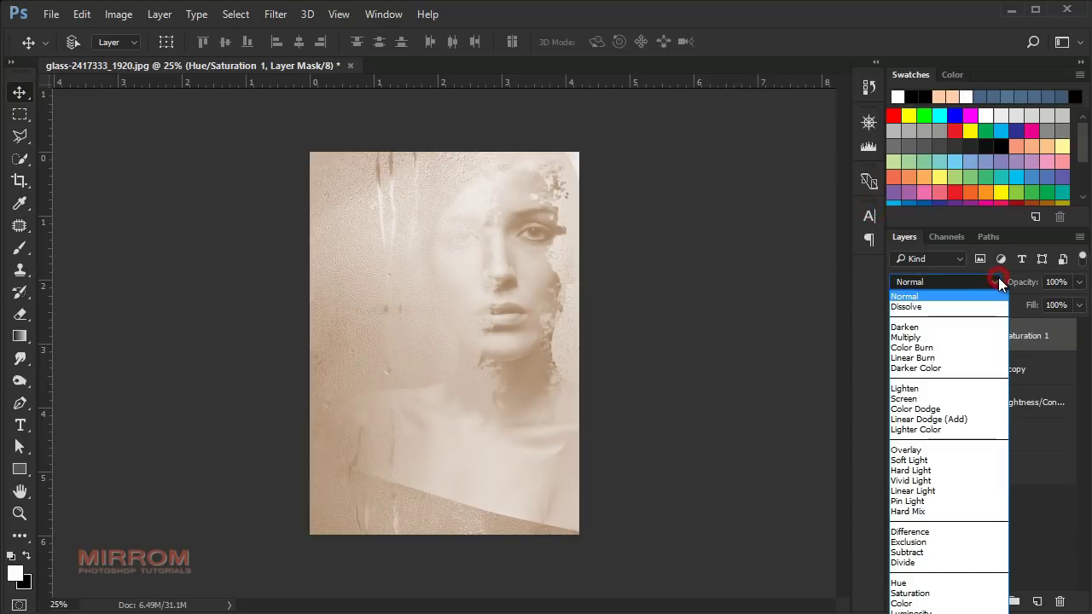
{"action": "left_click", "coordinate": [955, 563]}
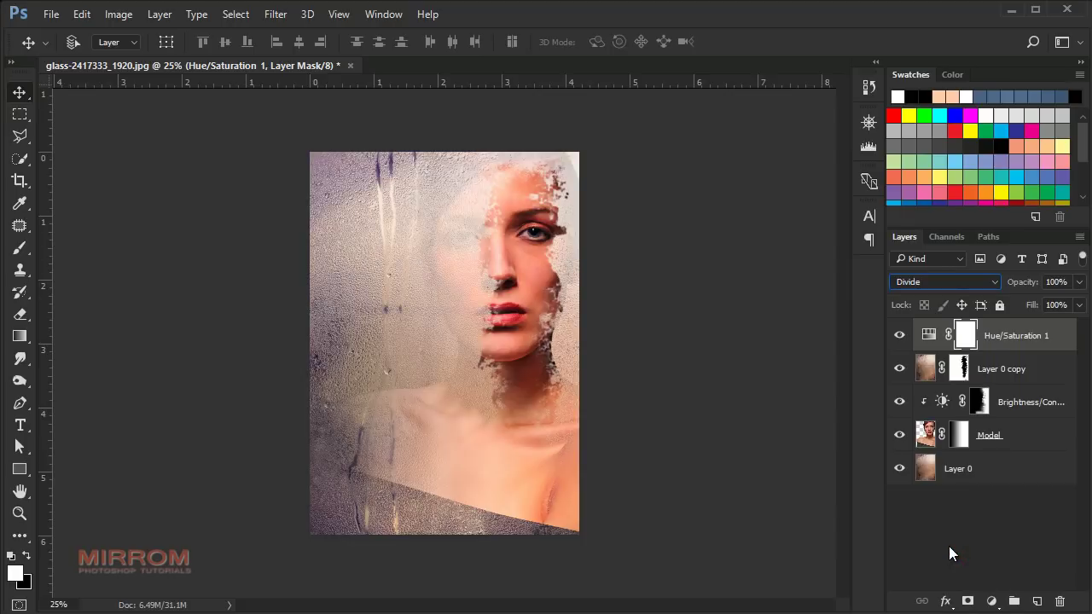
{"action": "left_click", "coordinate": [899, 337]}
{"action": "left_click", "coordinate": [899, 337]}
Add a Color Lookup adjustment layer set to the Soft_Warming.look 3DLUT file.
{"action": "left_click", "coordinate": [992, 600]}
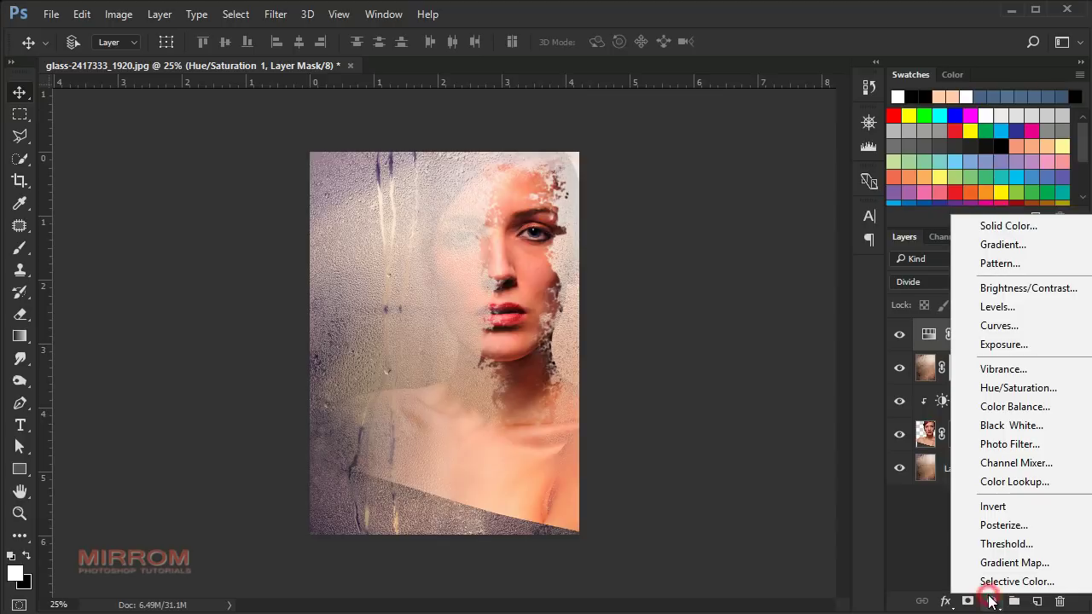
{"action": "left_click", "coordinate": [1068, 486]}
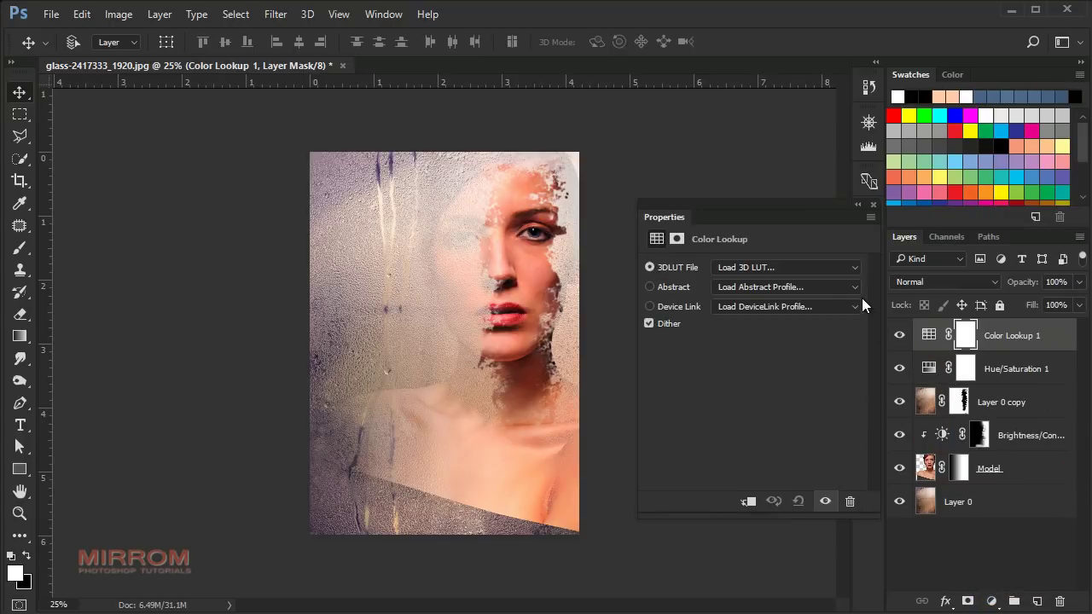
{"action": "left_click", "coordinate": [854, 267]}
{"action": "scroll", "coordinate": [954, 322], "scroll_direction": "down", "scroll_amount": 2}
{"action": "scroll", "coordinate": [955, 353], "scroll_direction": "down", "scroll_amount": 1}
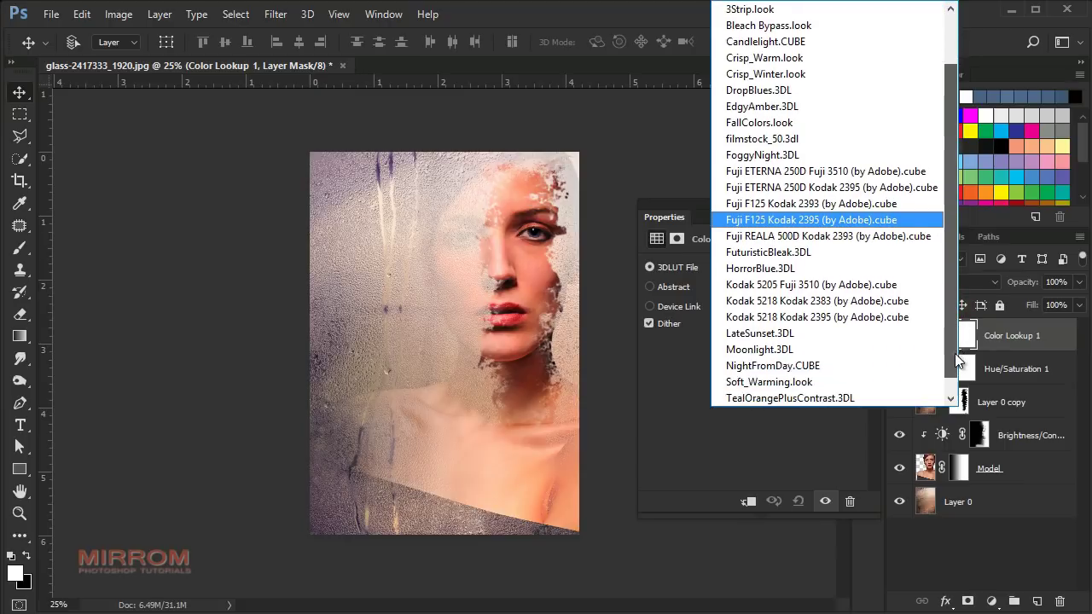
{"action": "scroll", "coordinate": [927, 367], "scroll_direction": "down", "scroll_amount": 1}
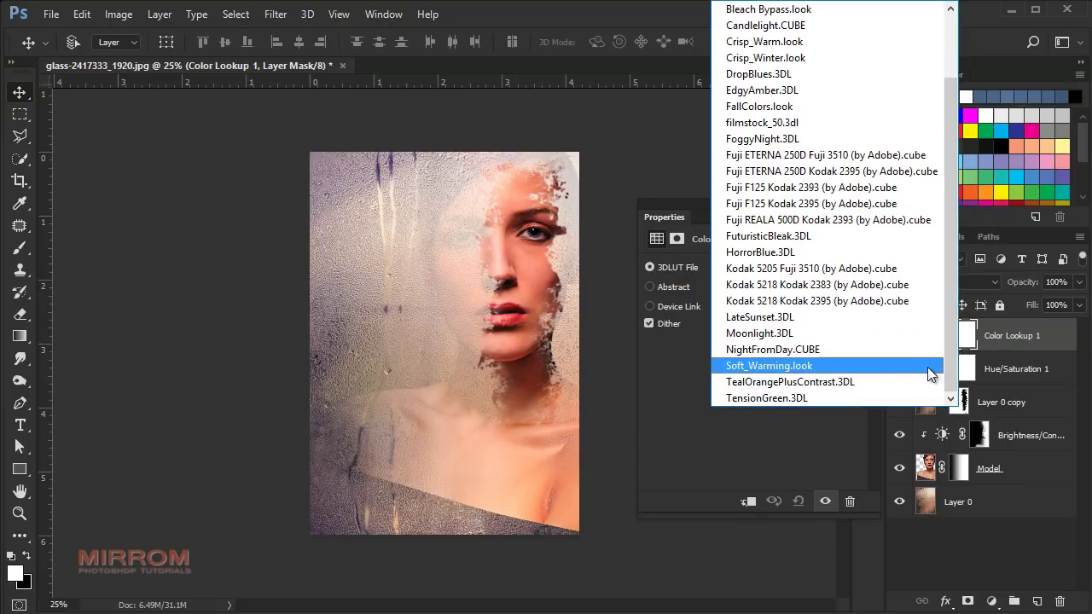
{"action": "left_click", "coordinate": [801, 370]}
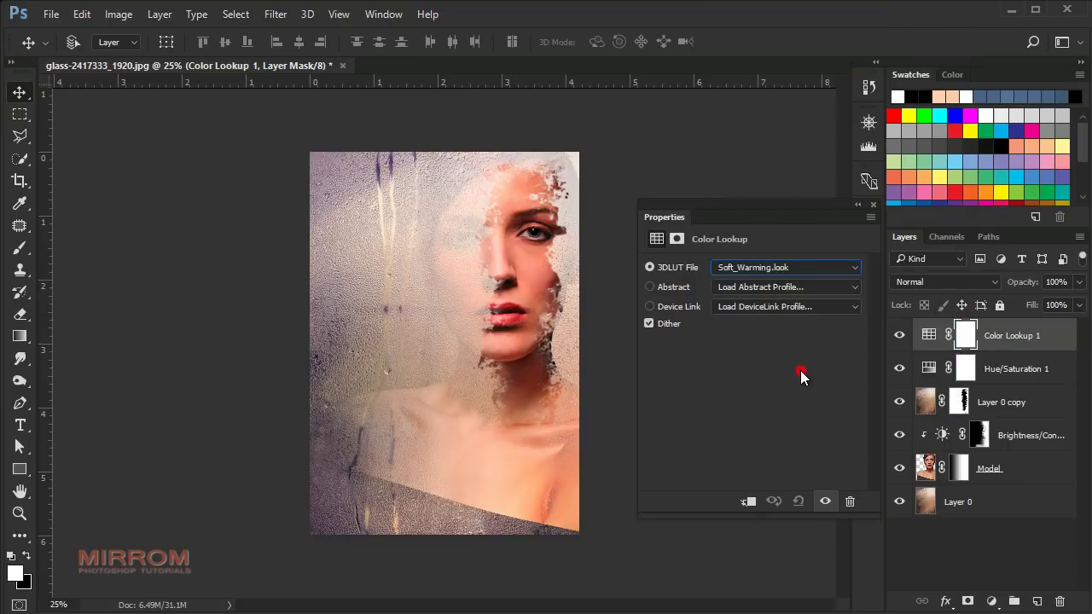
{"action": "left_click", "coordinate": [873, 206]}
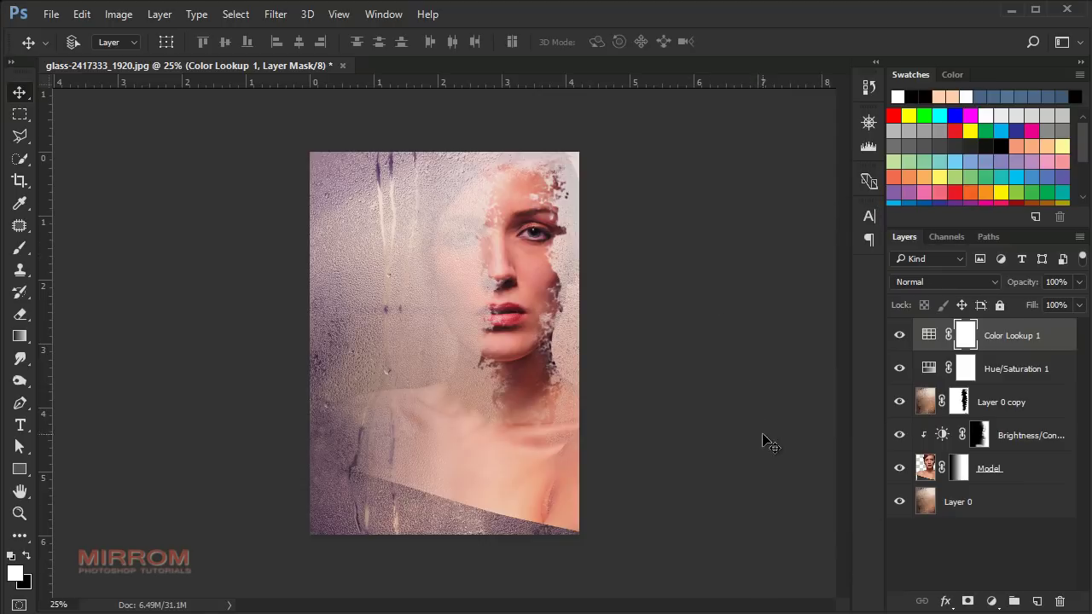
{"action": "left_click", "coordinate": [993, 601]}
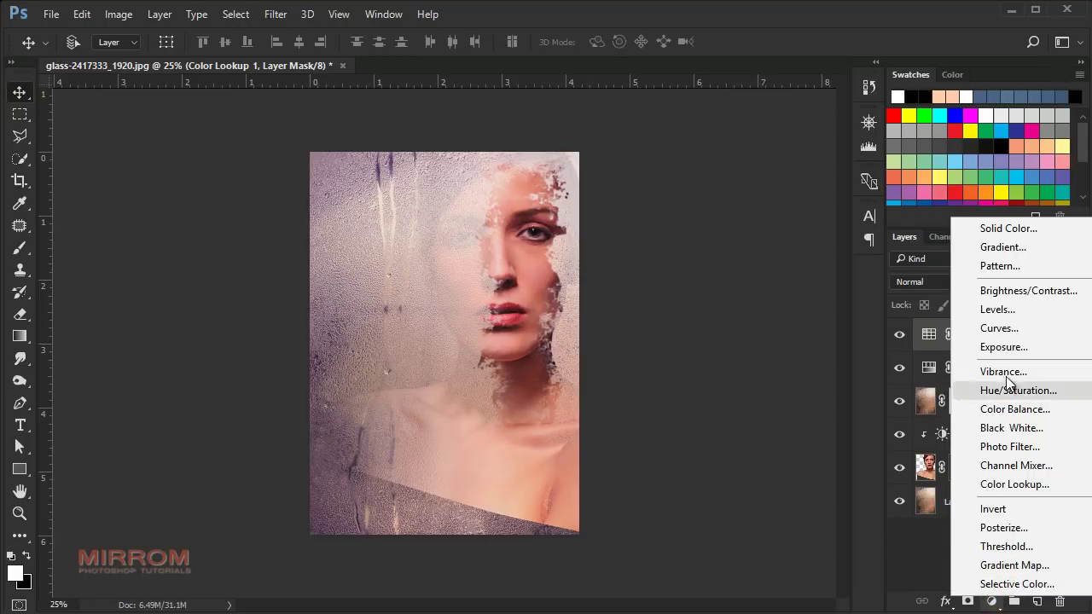
Add a Gradient Fill layer and set its gradient's left stop to brown #683113.
{"action": "left_click", "coordinate": [1009, 254]}
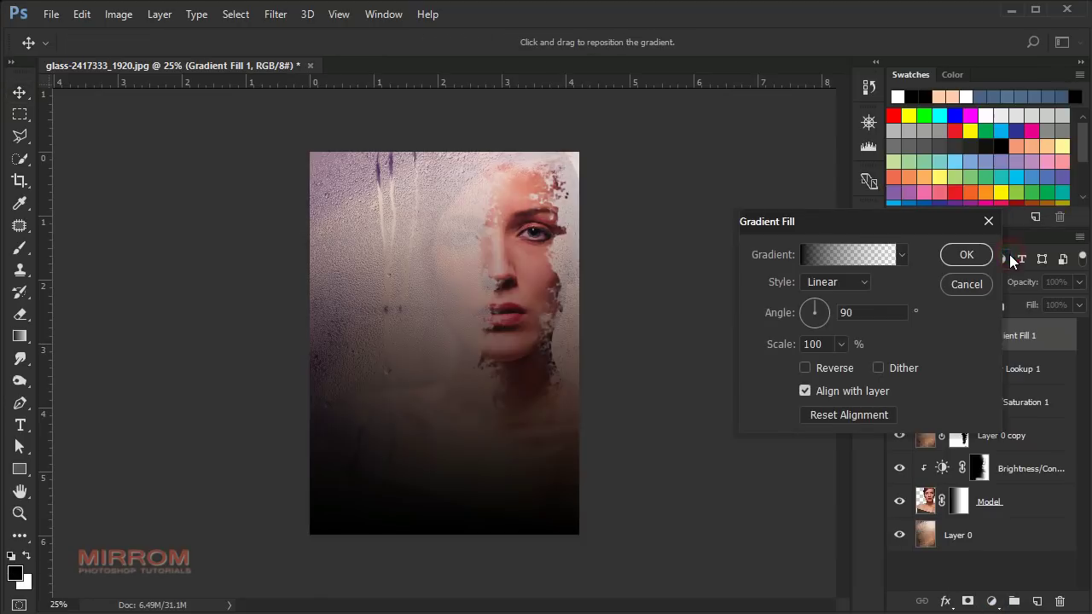
{"action": "left_click_drag", "start_coordinate": [840, 220], "coordinate": [749, 201]}
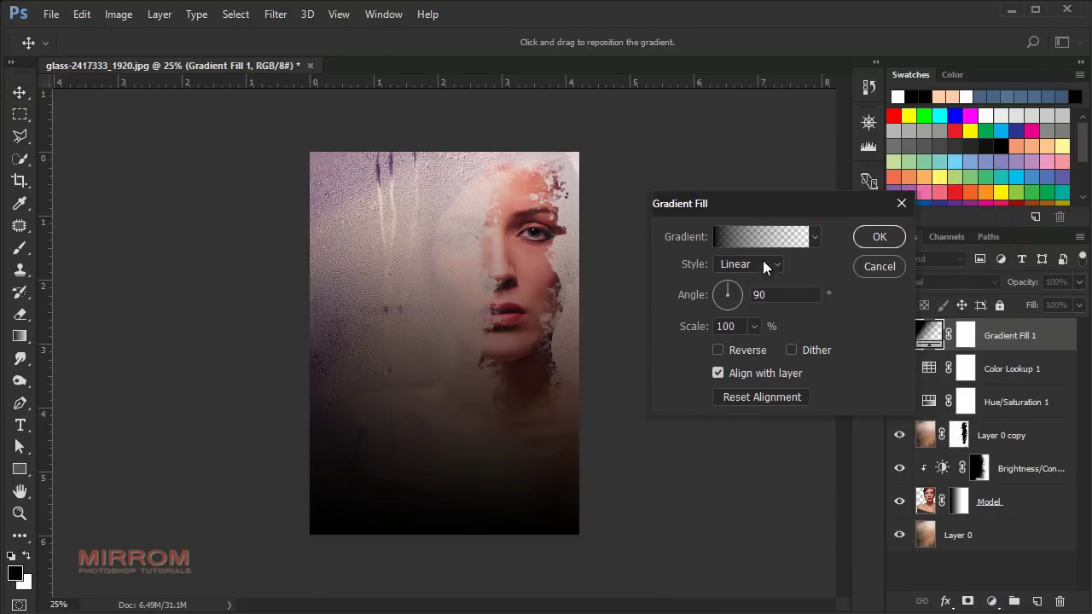
{"action": "left_click", "coordinate": [758, 237]}
{"action": "mouse_move", "coordinate": [541, 77]}
{"action": "left_mouse_down"}
{"action": "mouse_move", "coordinate": [662, 107]}
{"action": "mouse_move", "coordinate": [722, 91]}
{"action": "left_mouse_up"}
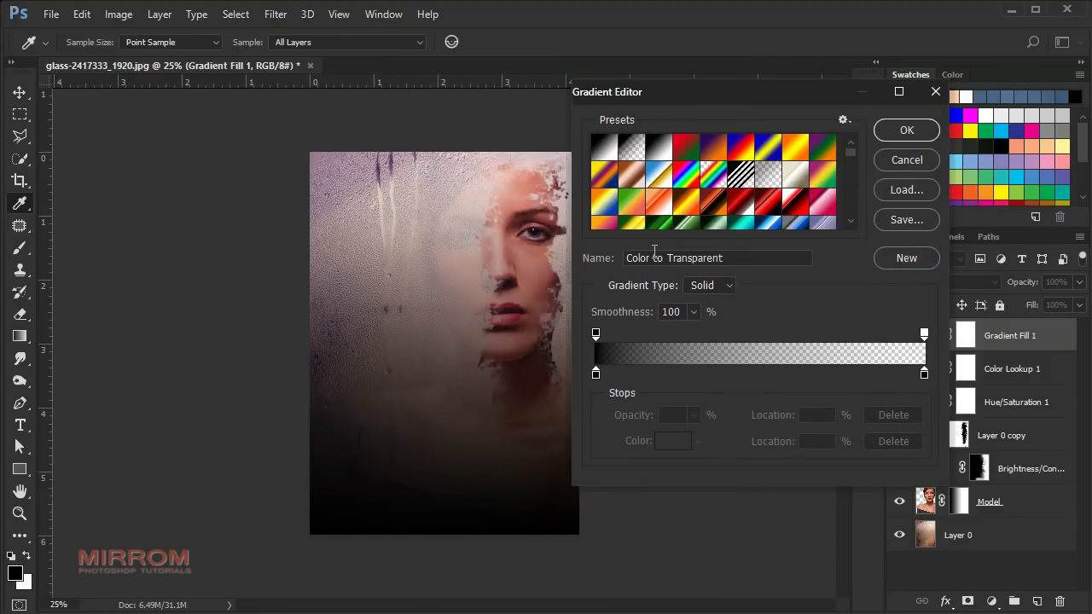
{"action": "left_click", "coordinate": [596, 373]}
{"action": "left_click", "coordinate": [673, 440]}
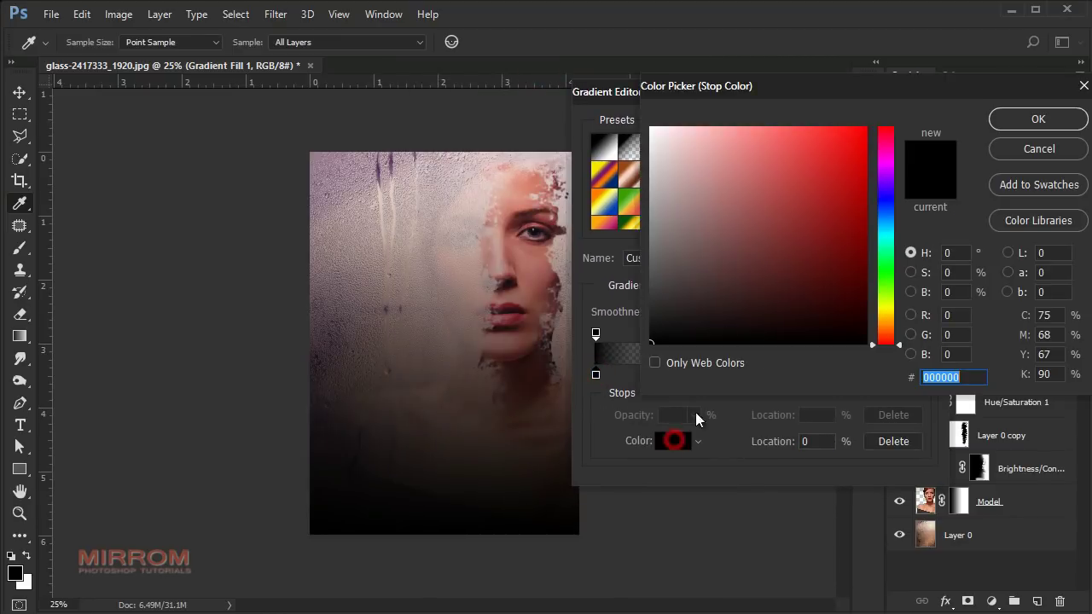
{"action": "left_click_drag", "start_coordinate": [821, 95], "coordinate": [777, 130]}
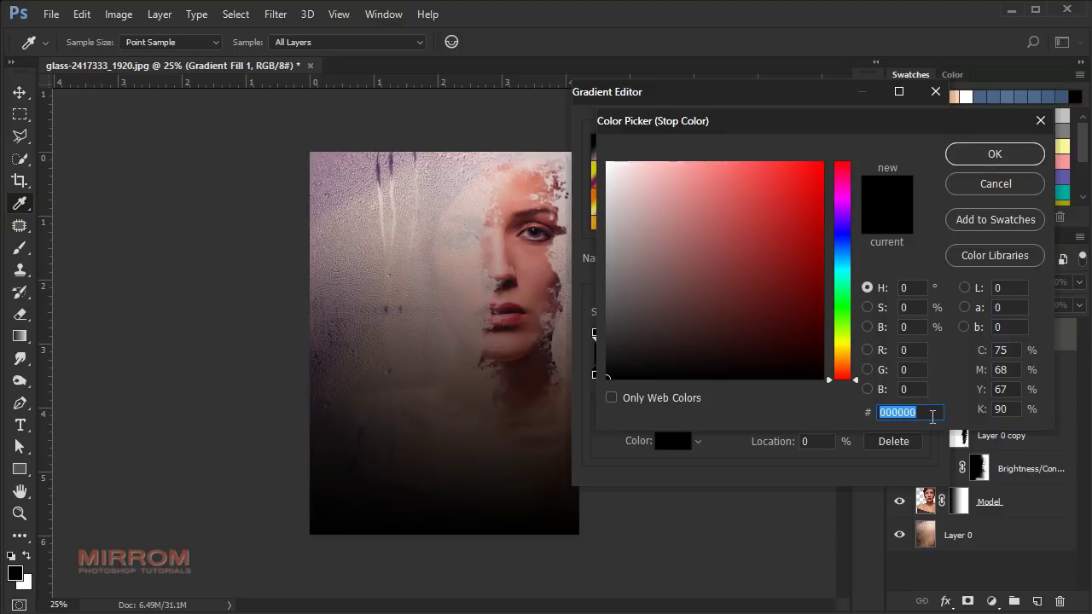
{"action": "type", "text": "6831"}
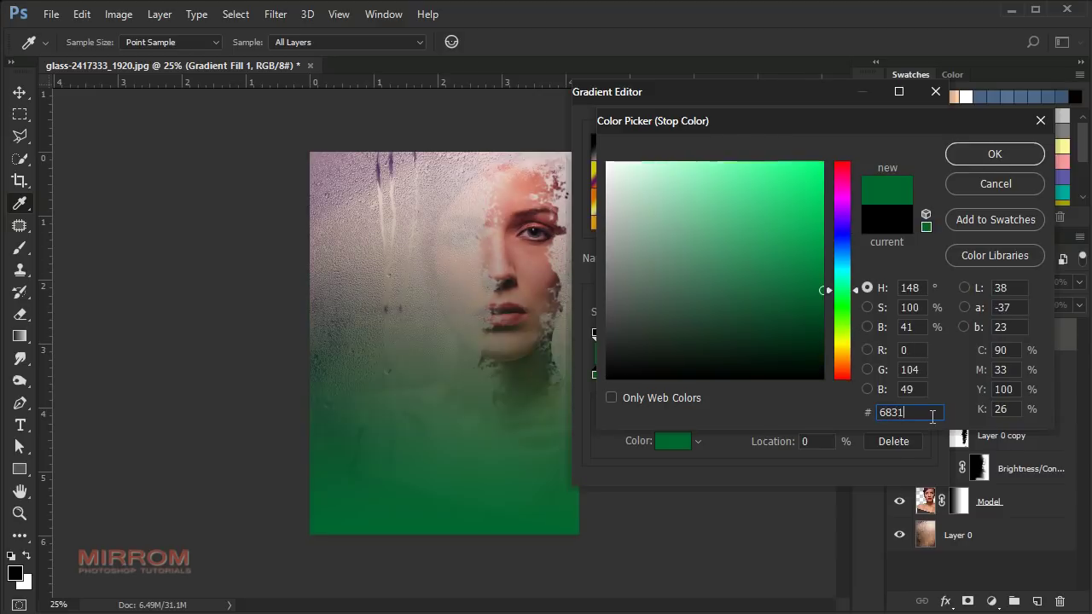
{"action": "type", "text": "13"}
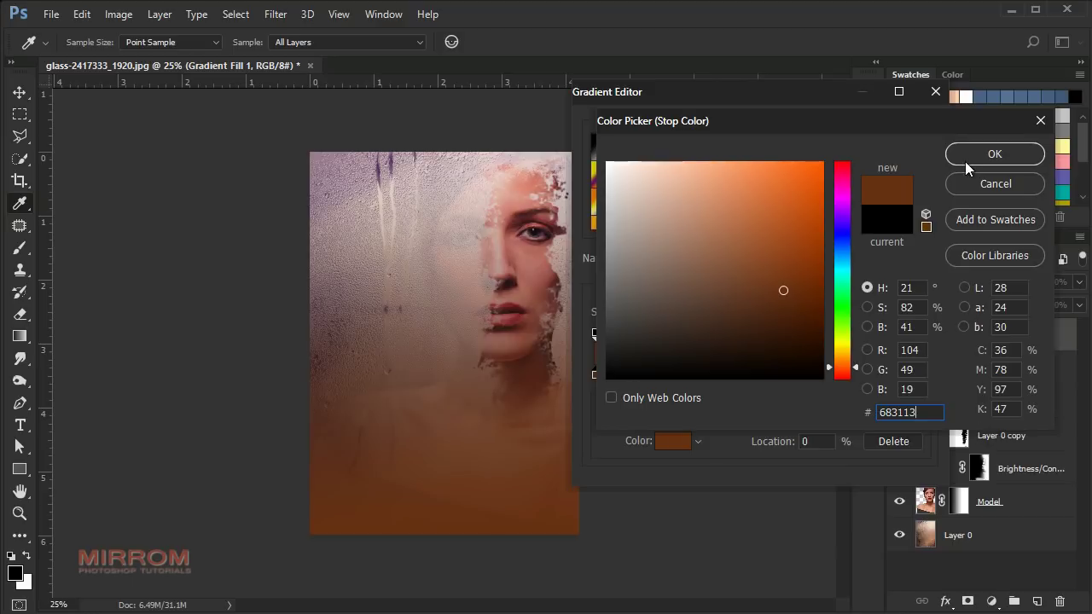
{"action": "left_click", "coordinate": [966, 162]}
Set the gradient's right stop to peach #FFCEAA and lower its end opacity.
{"action": "left_click", "coordinate": [924, 375]}
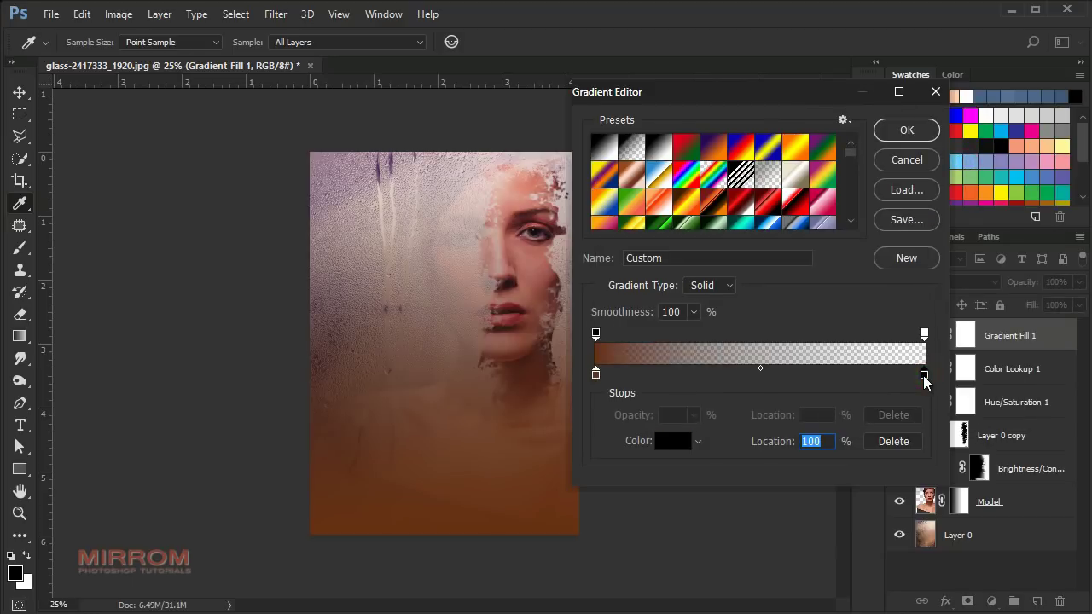
{"action": "left_click", "coordinate": [680, 443]}
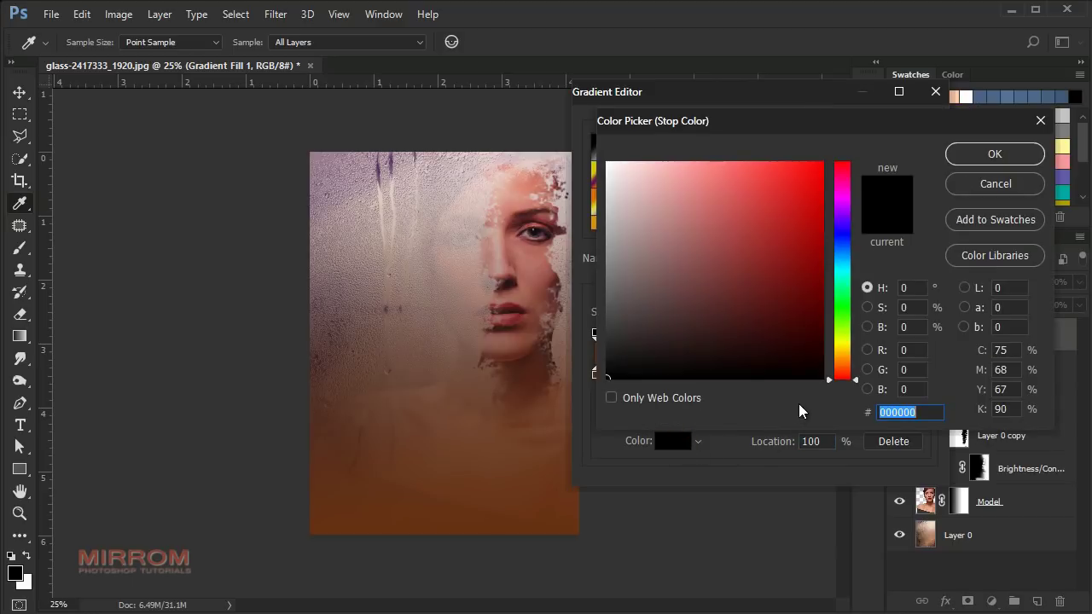
{"action": "type", "text": "FF"}
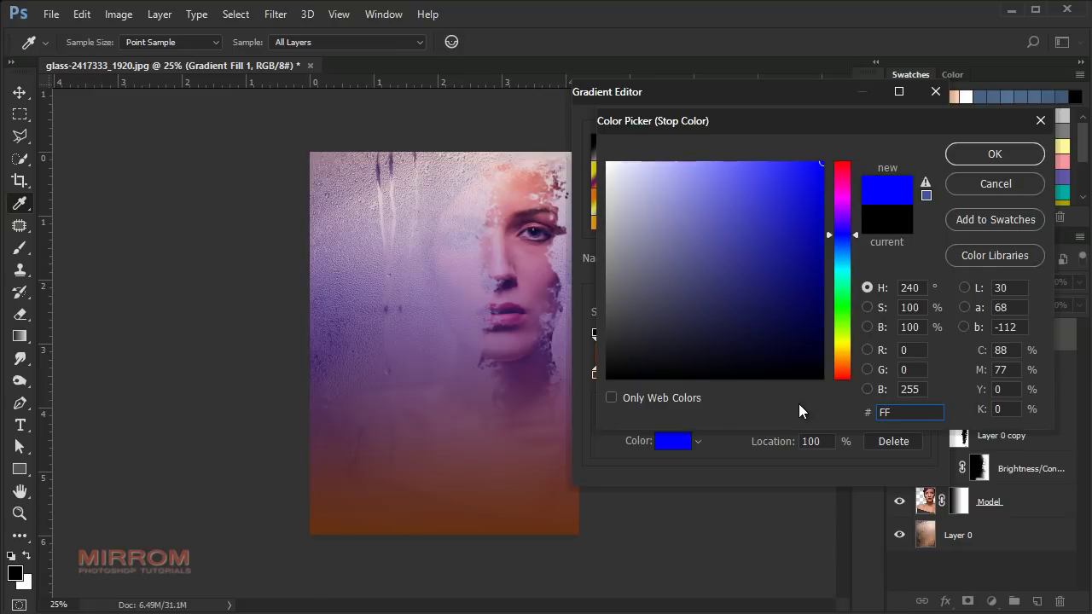
{"action": "type", "text": "CEAA"}
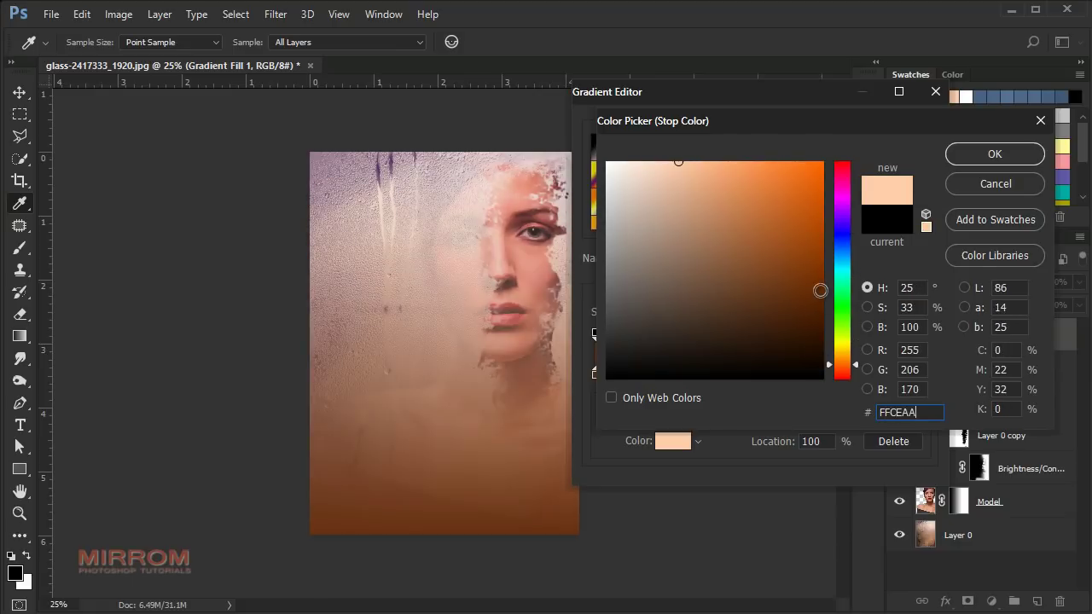
{"action": "left_click", "coordinate": [968, 154]}
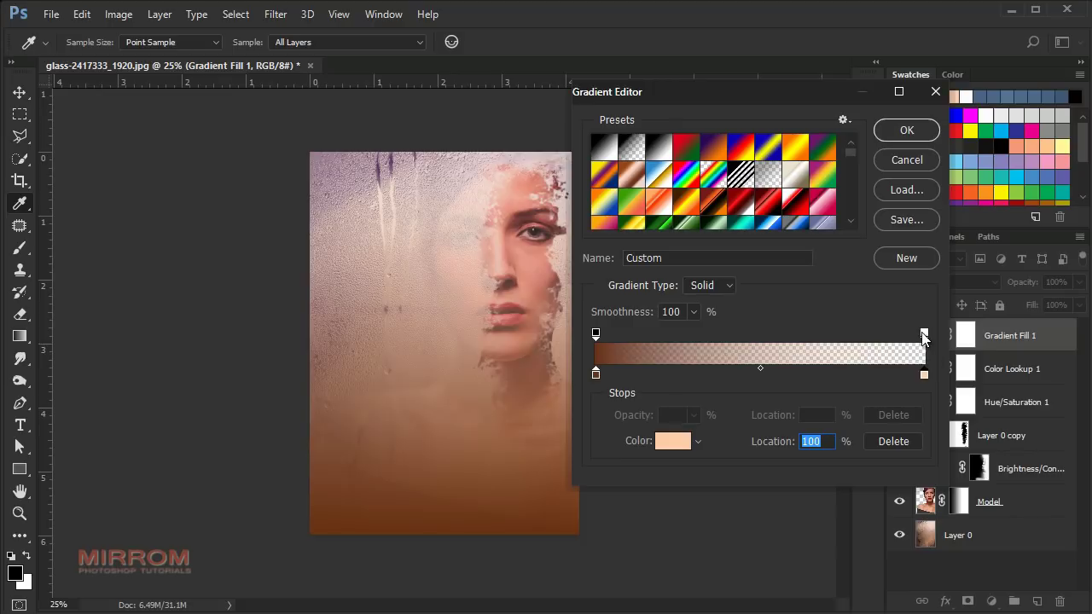
{"action": "left_click", "coordinate": [923, 334]}
{"action": "left_click", "coordinate": [693, 415]}
{"action": "mouse_move", "coordinate": [689, 437]}
{"action": "left_mouse_down"}
{"action": "mouse_move", "coordinate": [743, 437]}
{"action": "mouse_move", "coordinate": [654, 445]}
{"action": "left_mouse_up"}
Make the gradient fill radial at 155% scale, centred in the poster's upper left.
{"action": "key", "text": "Return"}
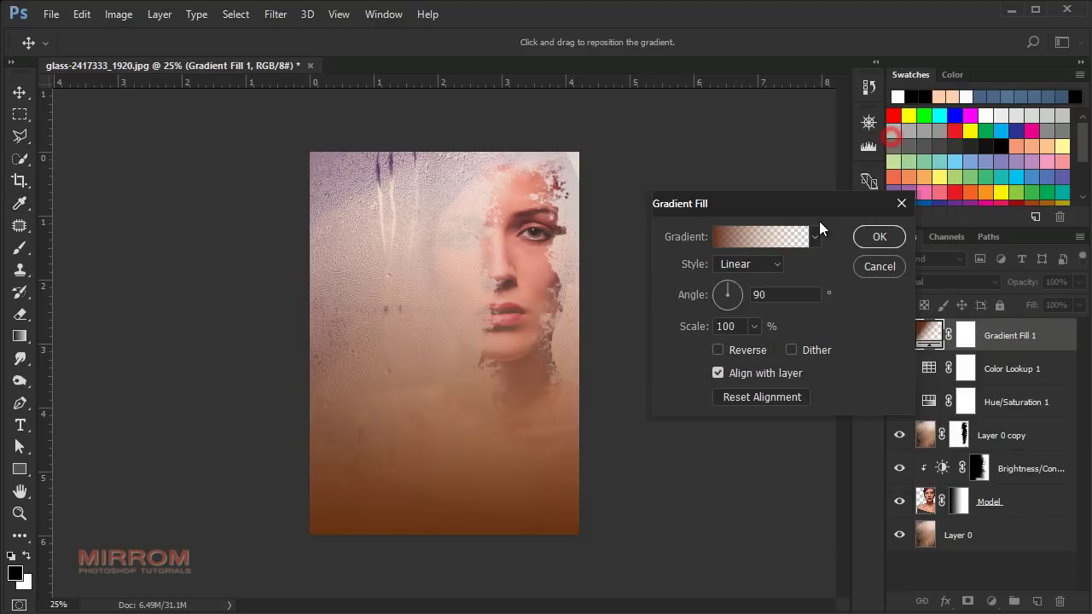
{"action": "left_click", "coordinate": [776, 266]}
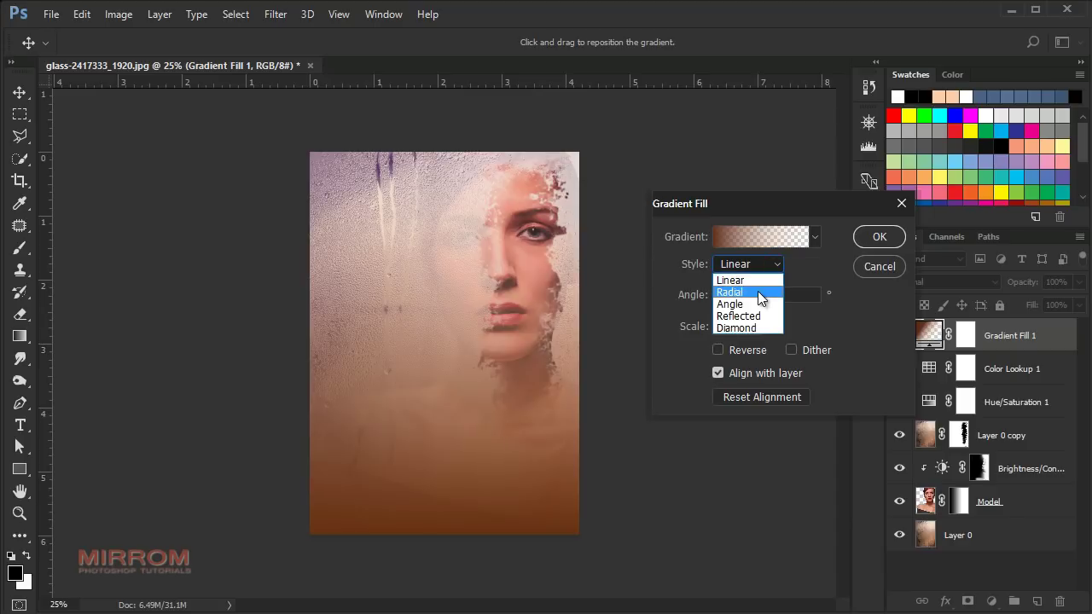
{"action": "left_click", "coordinate": [757, 291]}
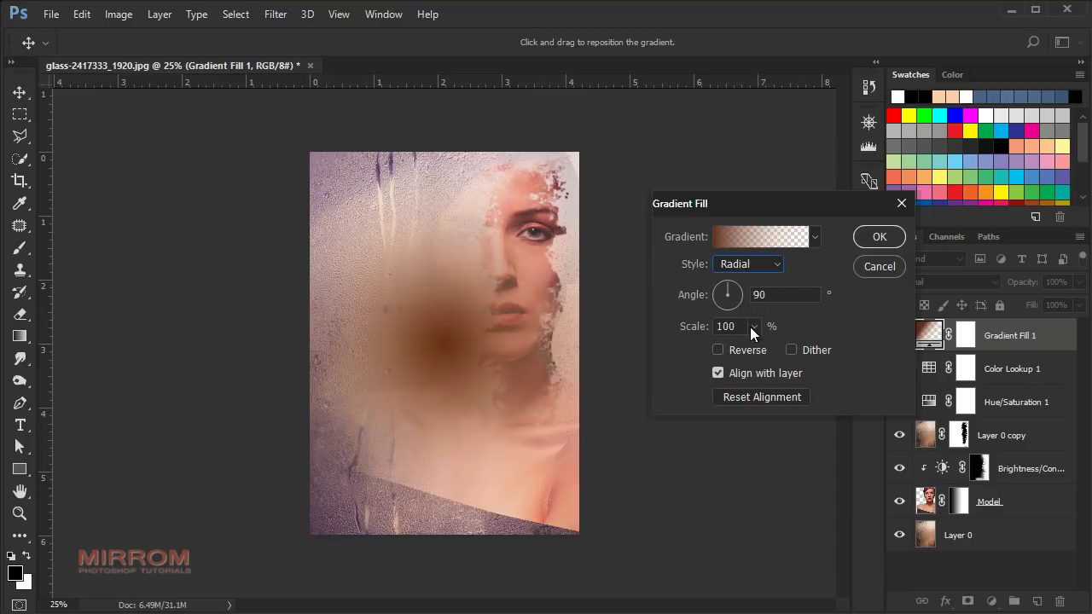
{"action": "left_click", "coordinate": [753, 327]}
{"action": "left_click_drag", "start_coordinate": [762, 347], "coordinate": [760, 347]}
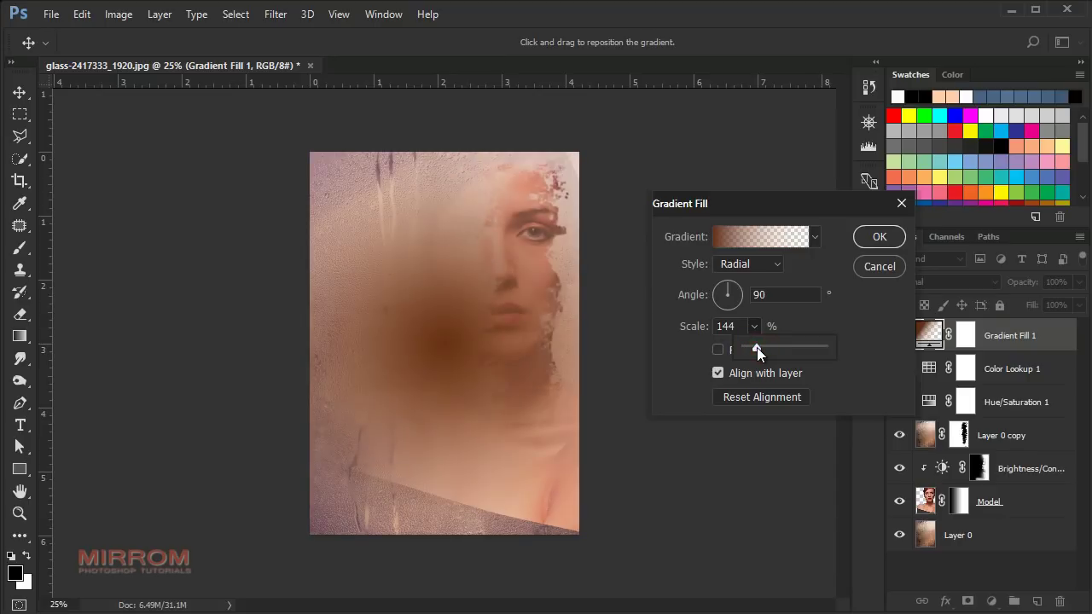
{"action": "left_click_drag", "start_coordinate": [446, 312], "coordinate": [397, 226]}
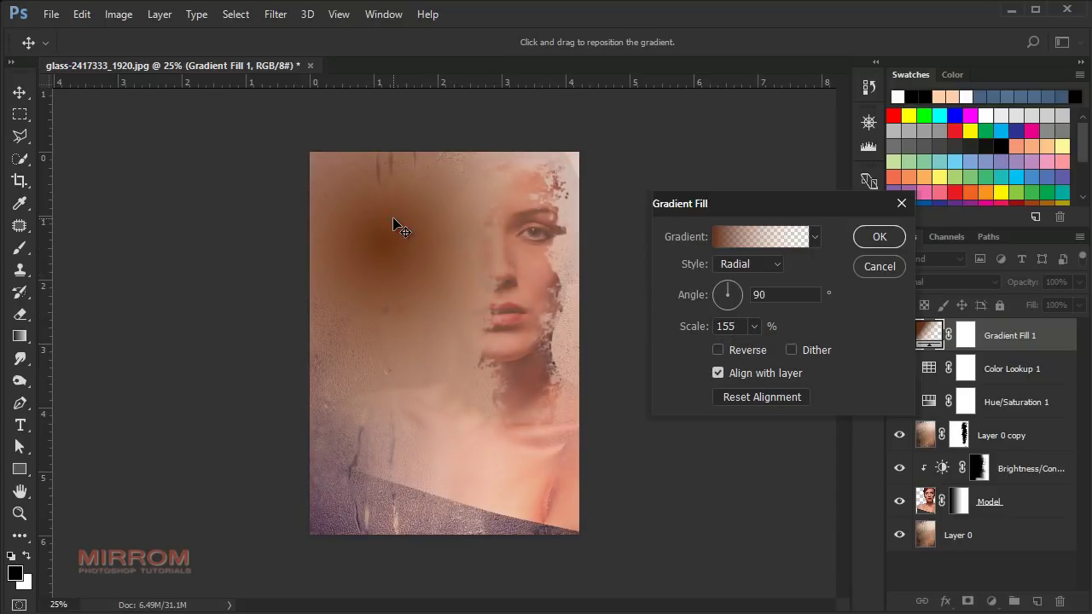
{"action": "left_click", "coordinate": [866, 242]}
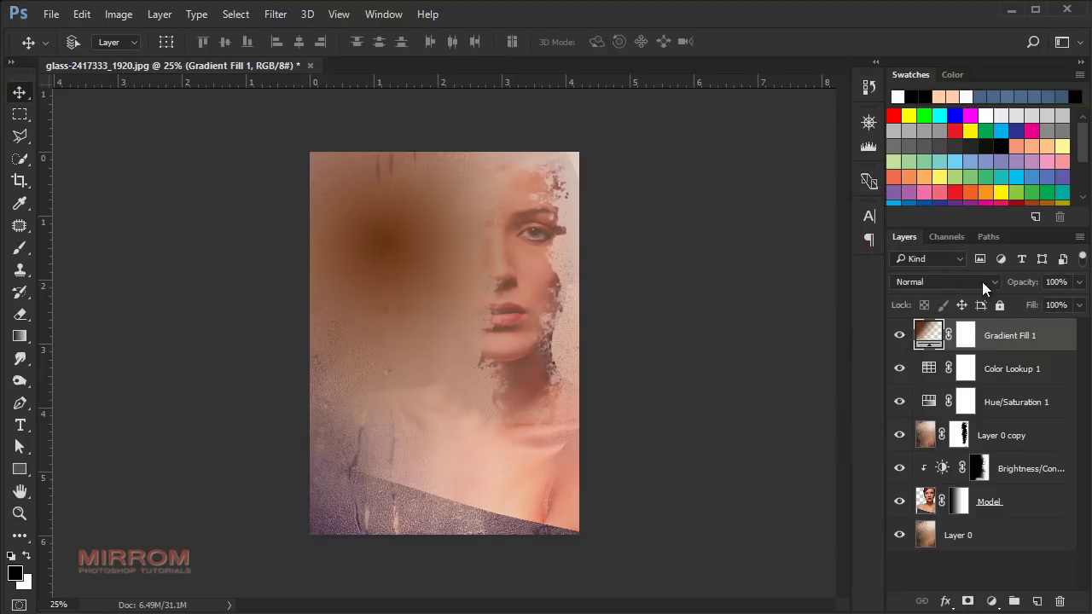
Set Gradient Fill 1 to Color Dodge blending and reposition its radial centre.
{"action": "left_click", "coordinate": [995, 283]}
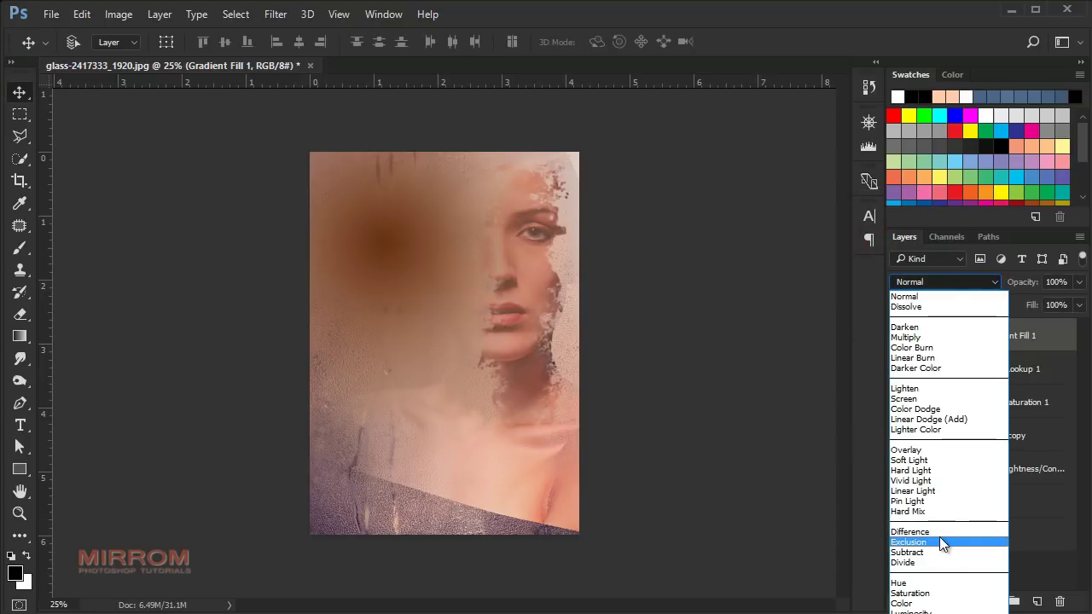
{"action": "left_click", "coordinate": [943, 410]}
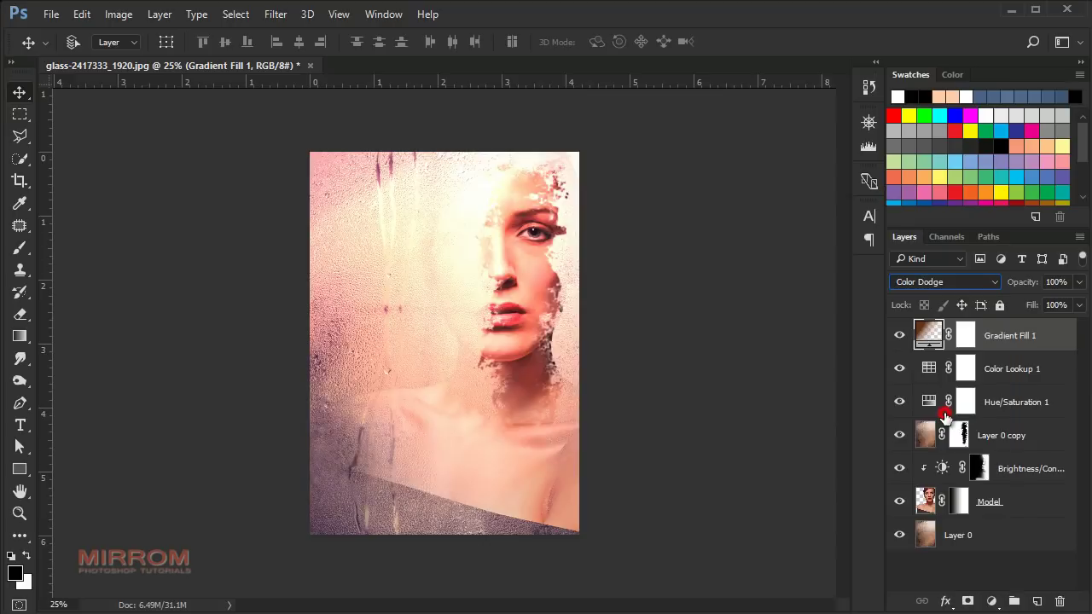
{"action": "double_click", "coordinate": [926, 337]}
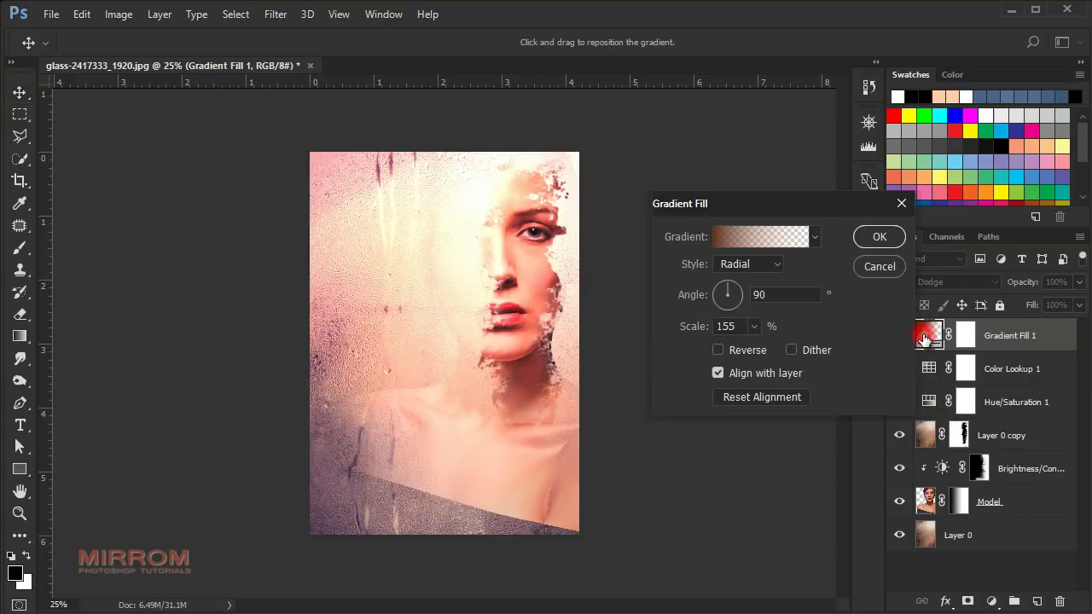
{"action": "left_click_drag", "start_coordinate": [438, 256], "coordinate": [416, 241]}
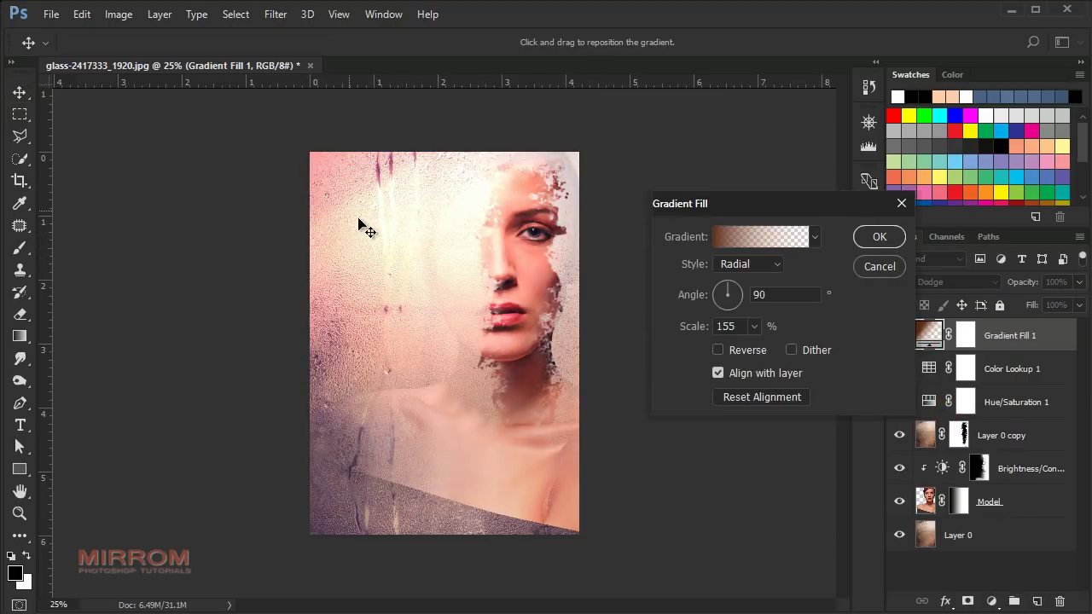
{"action": "left_click_drag", "start_coordinate": [372, 220], "coordinate": [391, 211]}
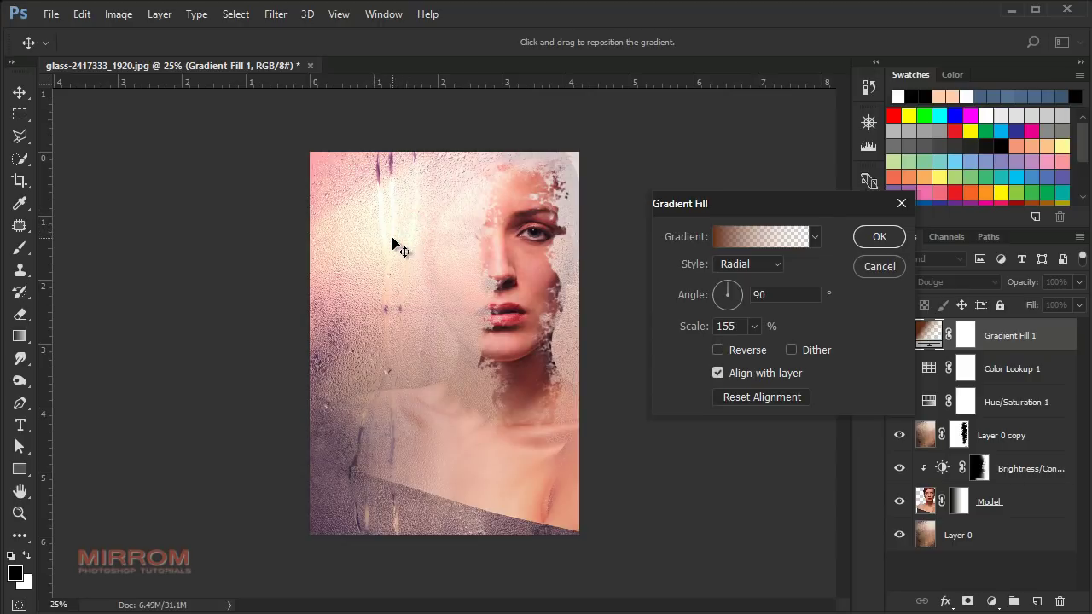
{"action": "left_click_drag", "start_coordinate": [403, 236], "coordinate": [397, 243]}
{"action": "left_click", "coordinate": [401, 237]}
{"action": "left_click", "coordinate": [877, 239]}
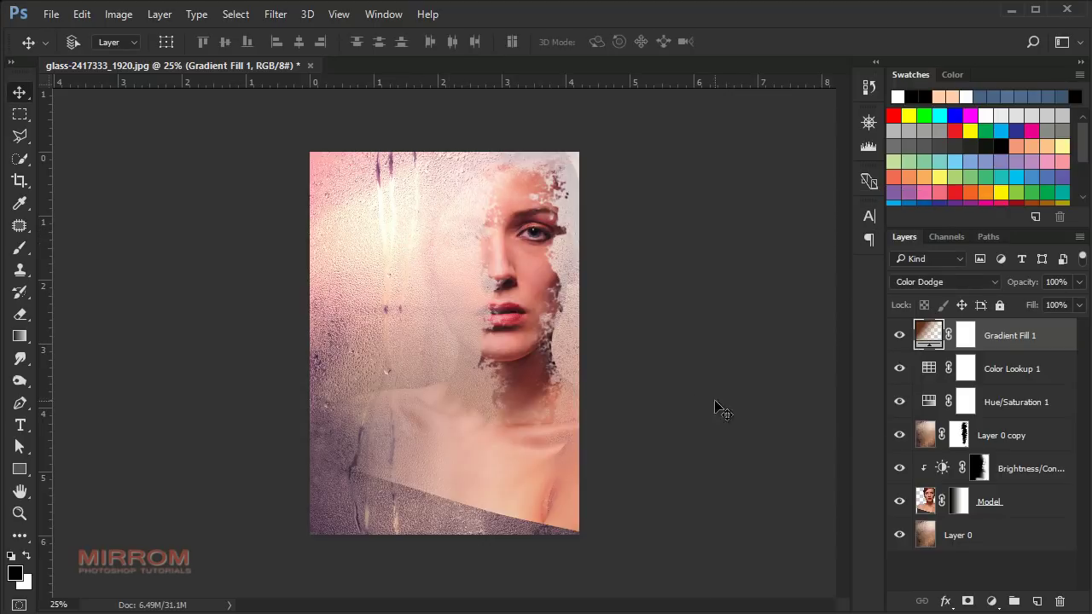
Lower Gradient Fill 1's opacity to 57% and compare it on and off.
{"action": "left_click", "coordinate": [1077, 284]}
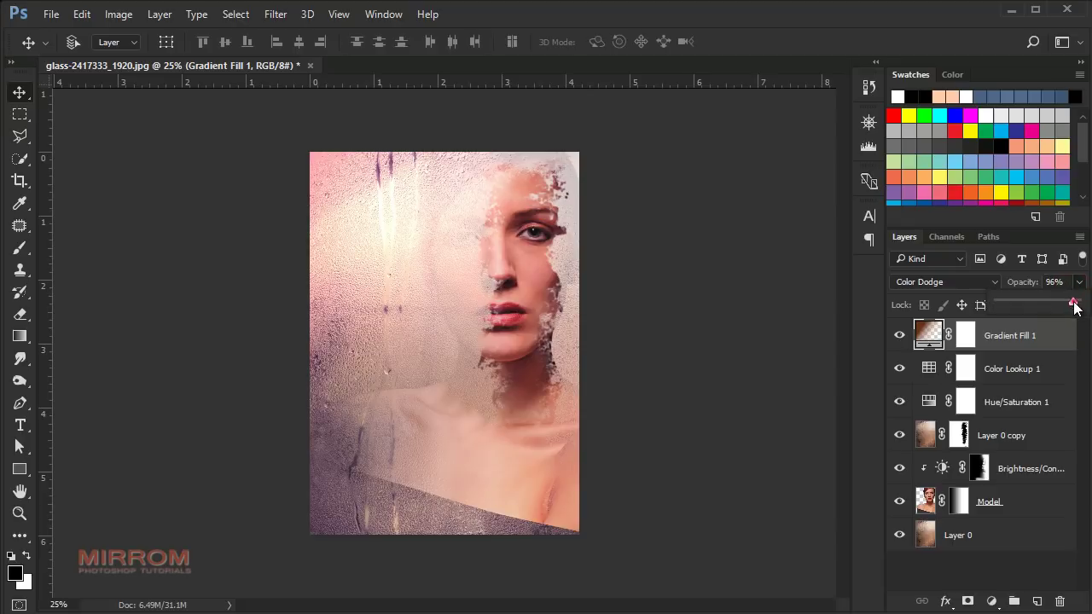
{"action": "left_click_drag", "start_coordinate": [1060, 303], "coordinate": [1049, 304]}
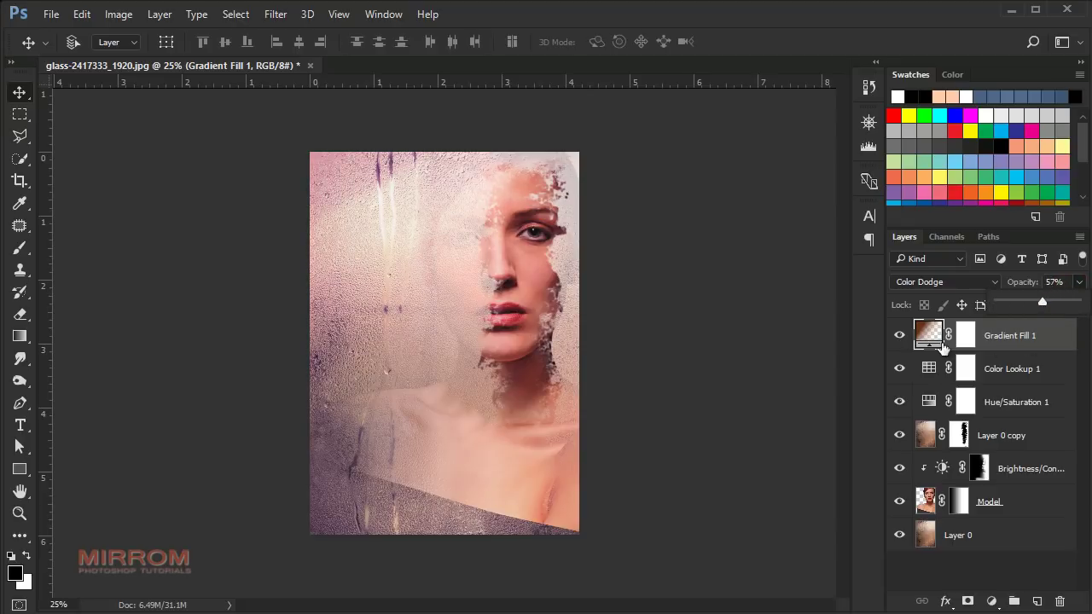
{"action": "left_click", "coordinate": [900, 336]}
{"action": "left_click", "coordinate": [901, 338]}
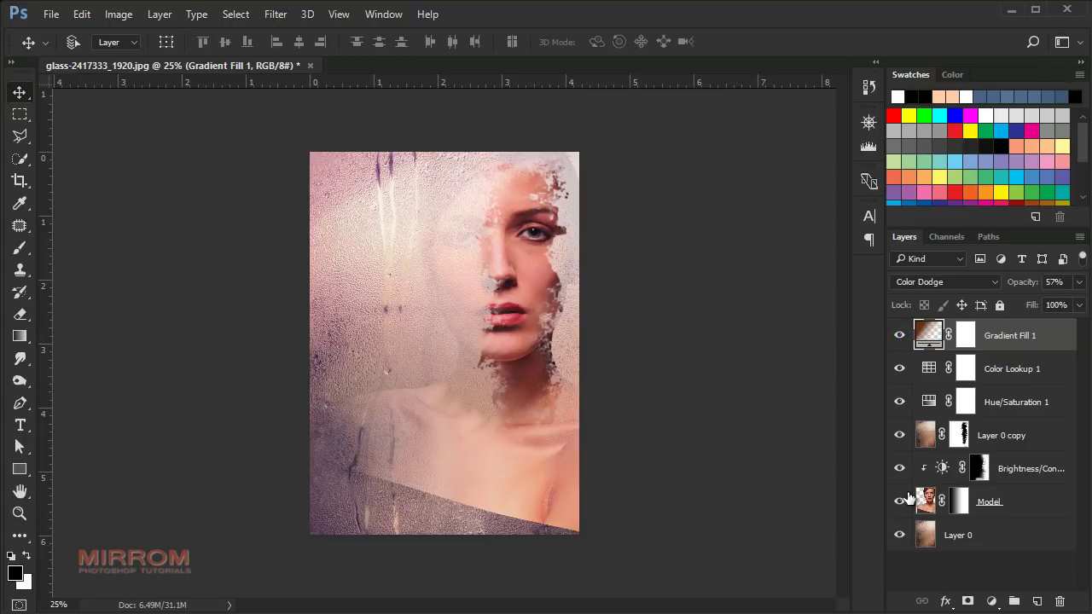
Adjust Brightness/Contrast to brightness -32, then target Layer 0 copy's mask.
{"action": "left_click", "coordinate": [900, 468]}
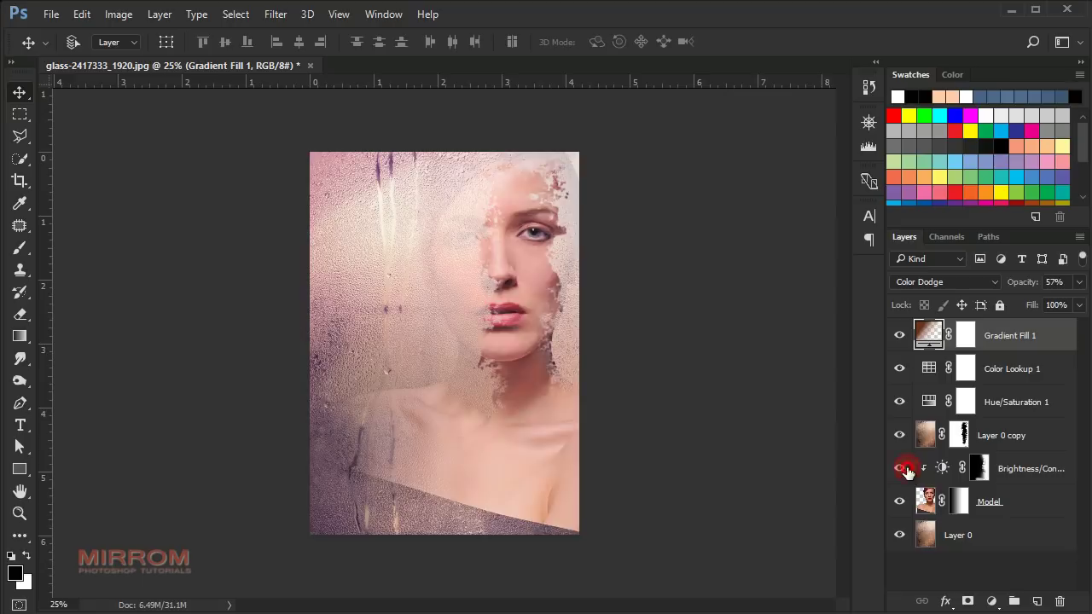
{"action": "left_click", "coordinate": [900, 469]}
{"action": "double_click", "coordinate": [941, 468]}
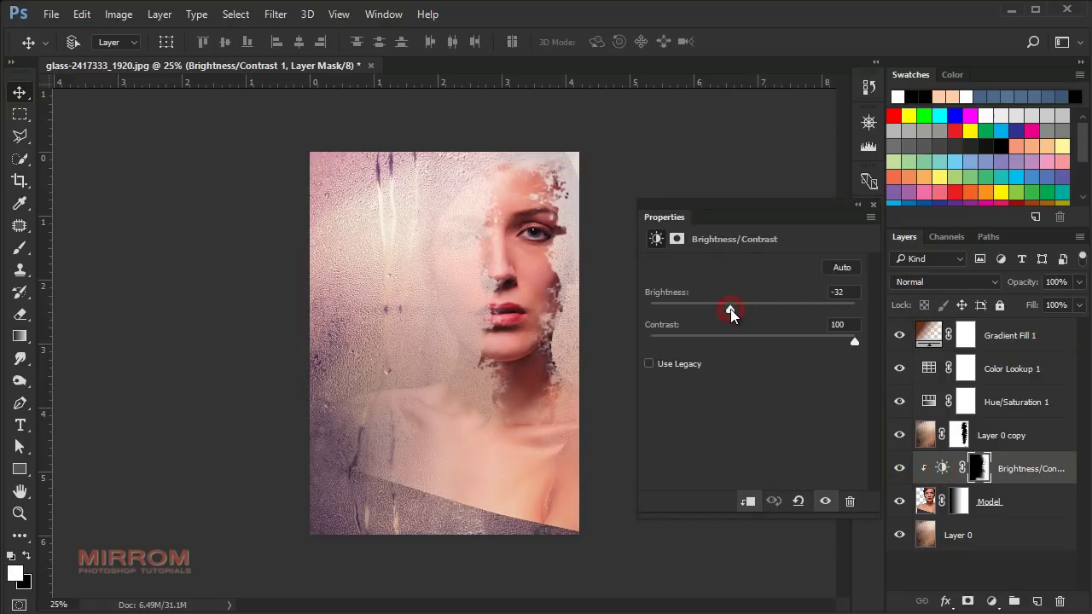
{"action": "left_click_drag", "start_coordinate": [730, 309], "coordinate": [732, 309]}
{"action": "left_click", "coordinate": [871, 205]}
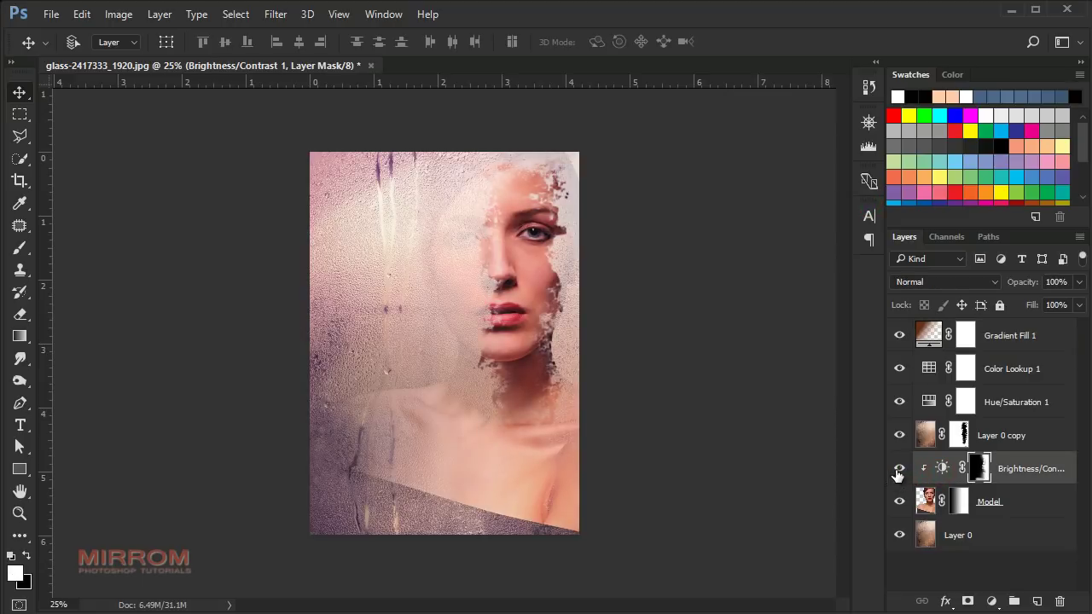
{"action": "left_click", "coordinate": [898, 470]}
{"action": "left_click", "coordinate": [898, 469]}
{"action": "left_click", "coordinate": [898, 436]}
{"action": "left_click", "coordinate": [899, 436]}
{"action": "left_click", "coordinate": [959, 437]}
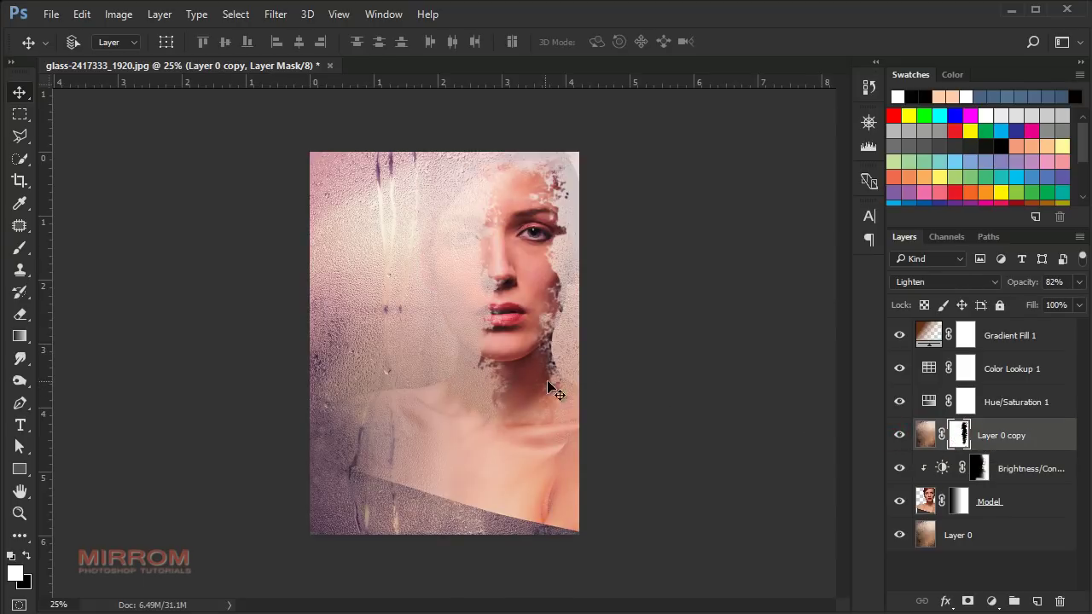
Set up the textured 640 brush preset at size 250 and 73% opacity.
{"action": "key", "text": "b"}
{"action": "right_click", "coordinate": [488, 343]}
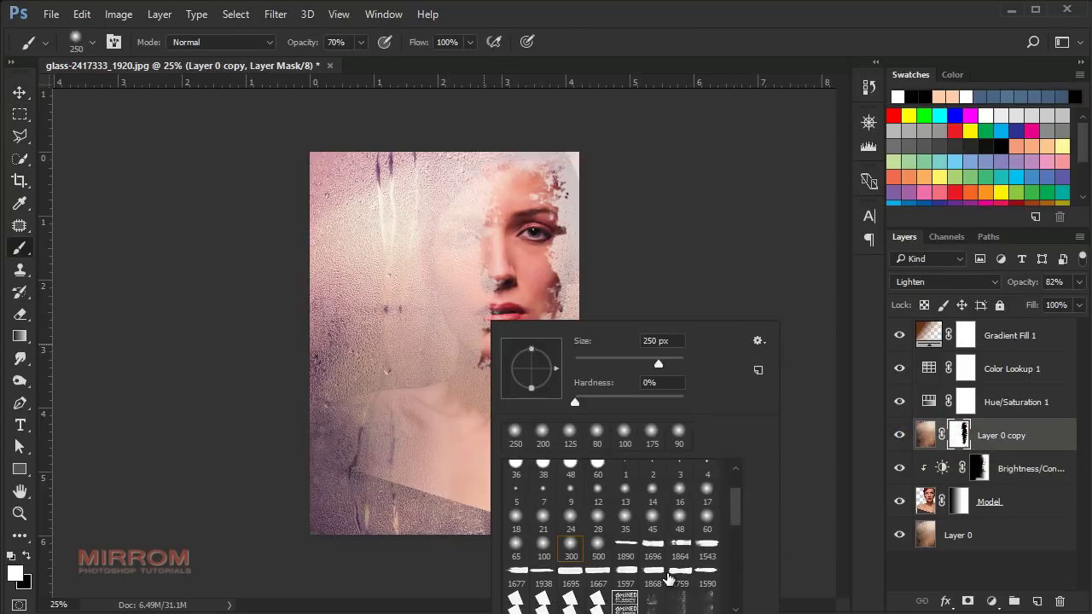
{"action": "scroll", "coordinate": [668, 580], "scroll_direction": "down", "scroll_amount": 2}
{"action": "scroll", "coordinate": [674, 584], "scroll_direction": "down", "scroll_amount": 2}
{"action": "scroll", "coordinate": [699, 593], "scroll_direction": "down", "scroll_amount": 2}
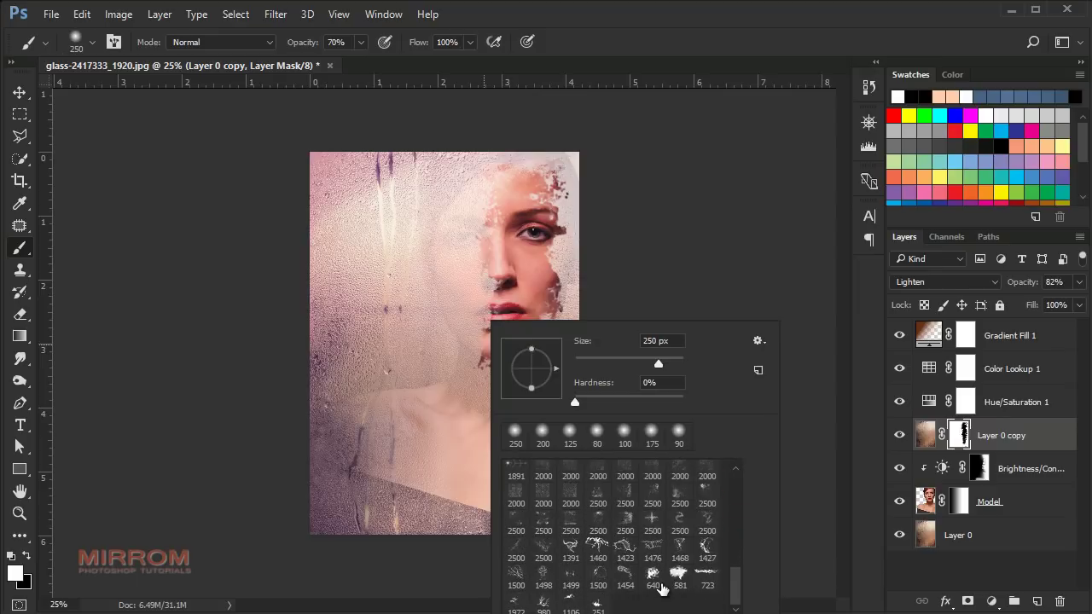
{"action": "left_click", "coordinate": [657, 576]}
{"action": "key", "text": "Return"}
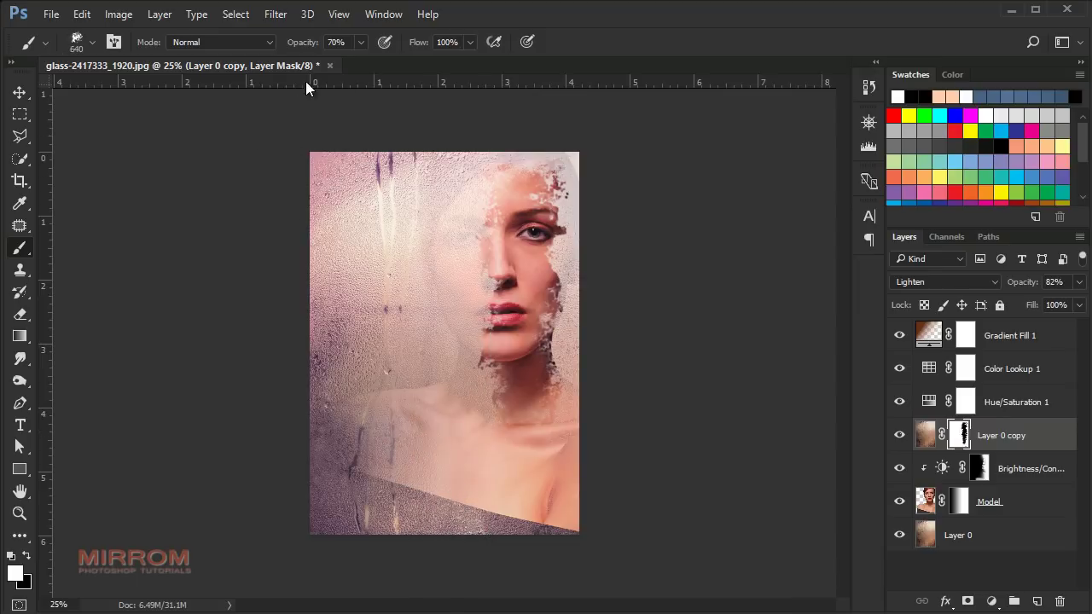
{"action": "left_click_drag", "start_coordinate": [298, 42], "coordinate": [337, 42]}
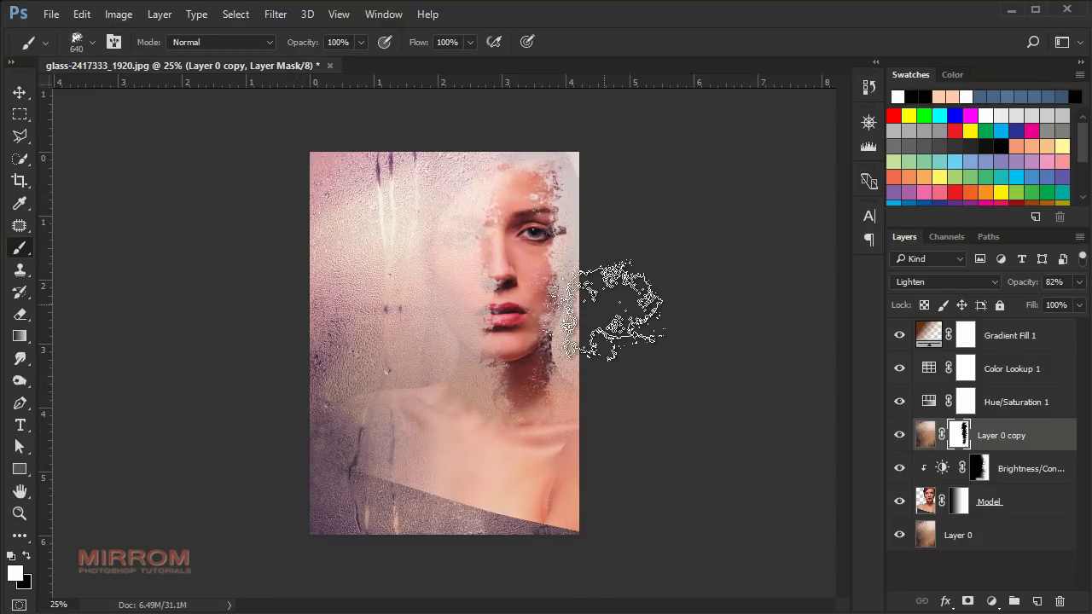
{"action": "key", "text": "bracketleft"}
{"action": "key", "text": "bracketleft"}
{"action": "key", "text": "bracketleft"}
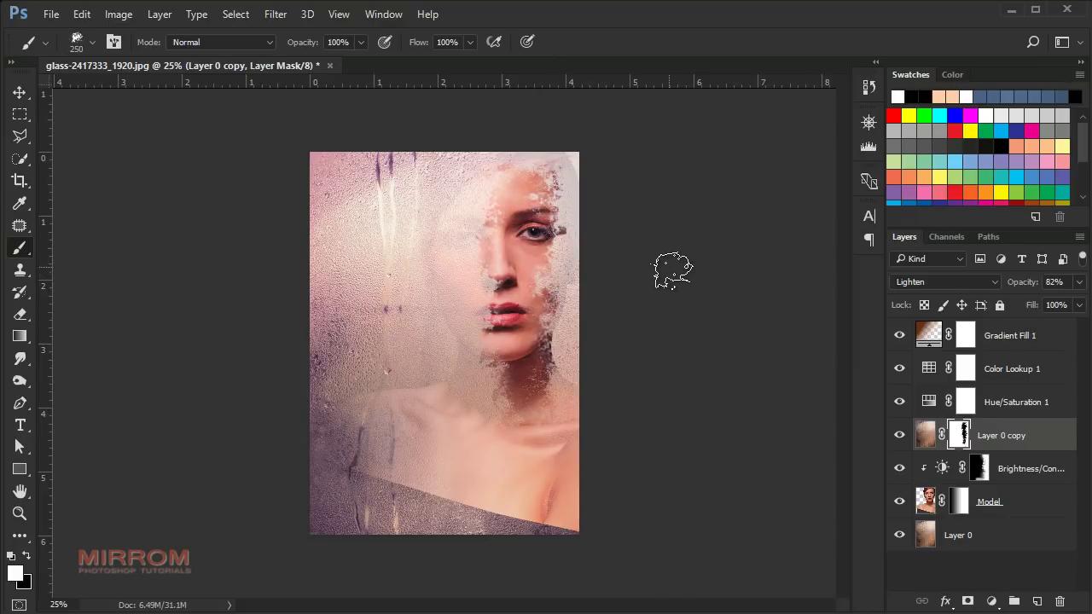
{"action": "left_click", "coordinate": [362, 43]}
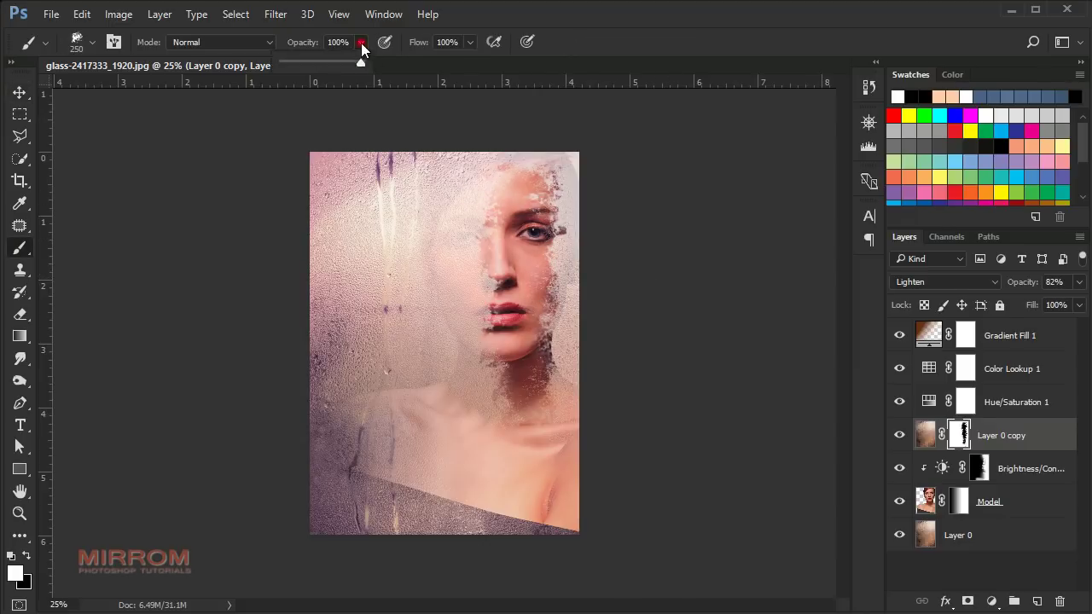
Paint textured fog patches on Layer 0 copy's mask over the cheek and lips.
{"action": "left_click", "coordinate": [555, 292]}
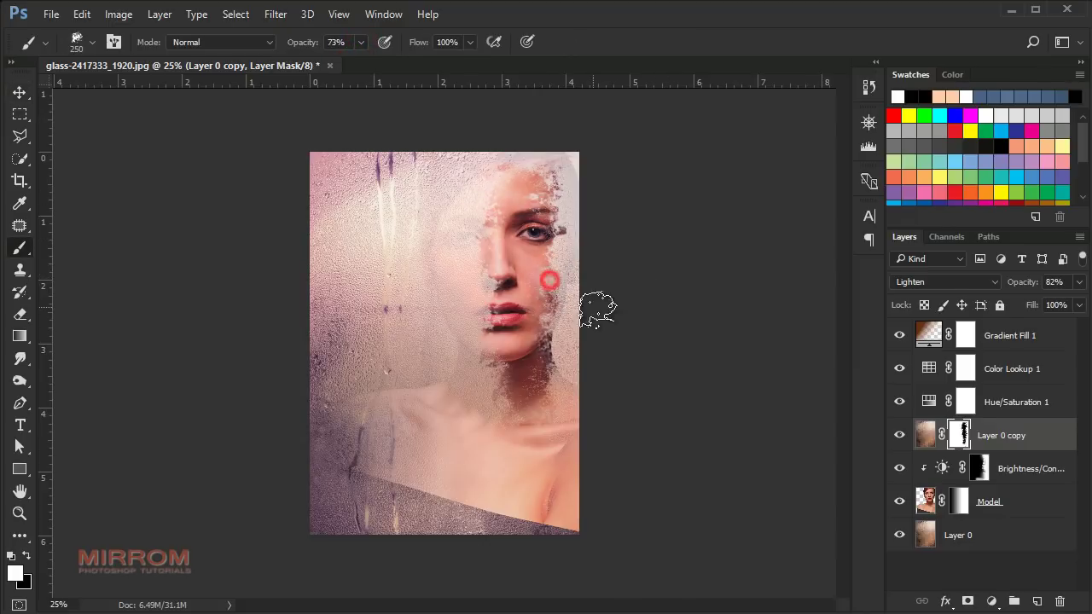
{"action": "left_click", "coordinate": [550, 267]}
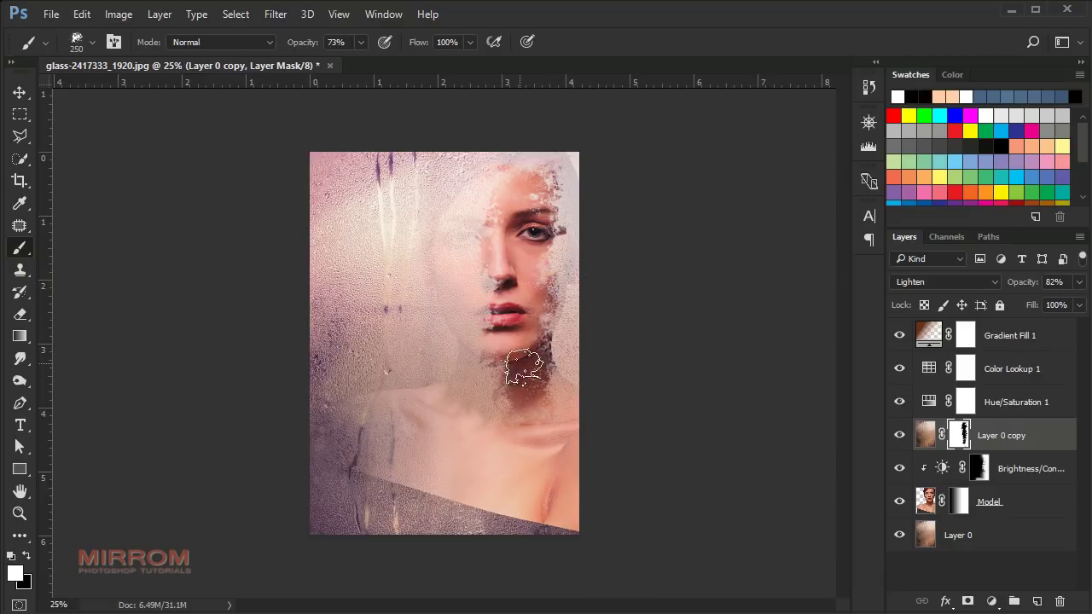
{"action": "left_click", "coordinate": [487, 317]}
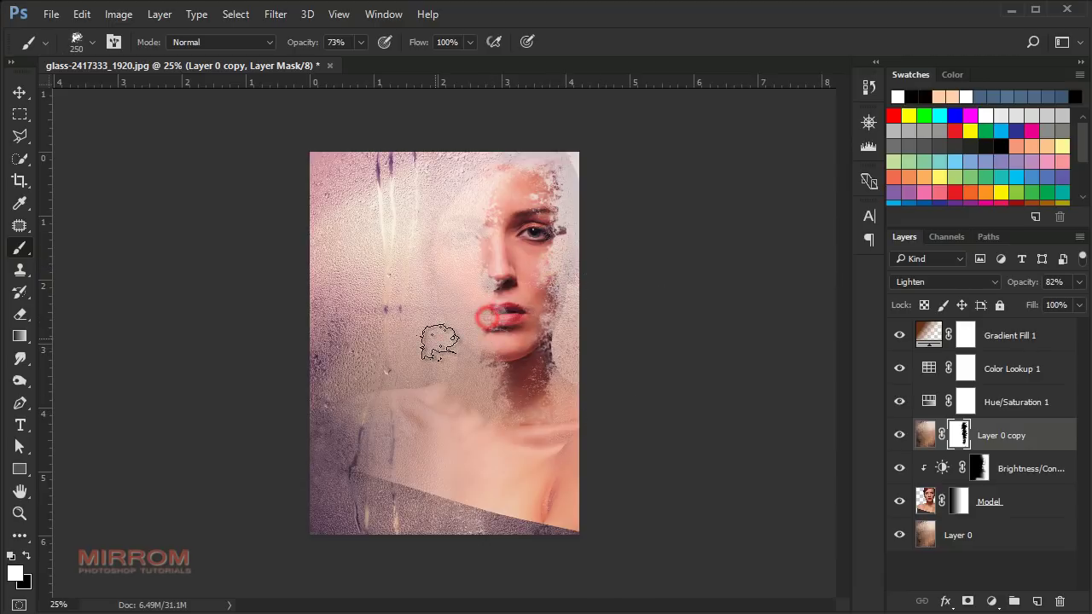
{"action": "left_click", "coordinate": [480, 312]}
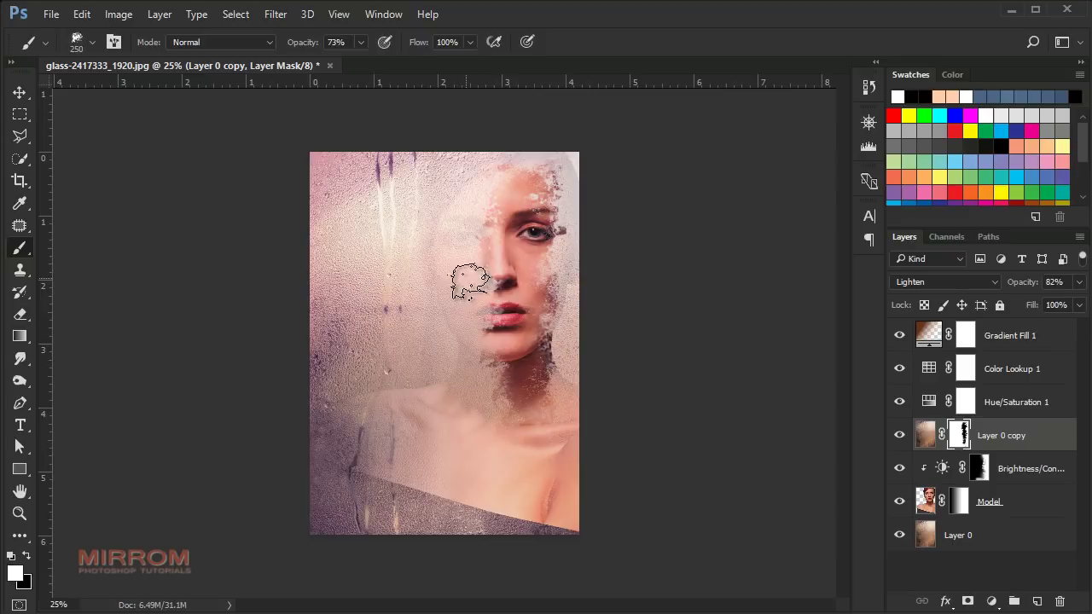
{"action": "key", "text": "v"}
{"action": "key", "text": "ctrl+plus"}
{"action": "scroll", "coordinate": [474, 274], "scroll_direction": "down", "scroll_amount": 3}
Raise Gradient Fill 1's opacity to 63%.
{"action": "scroll", "coordinate": [475, 275], "scroll_direction": "up", "scroll_amount": 2}
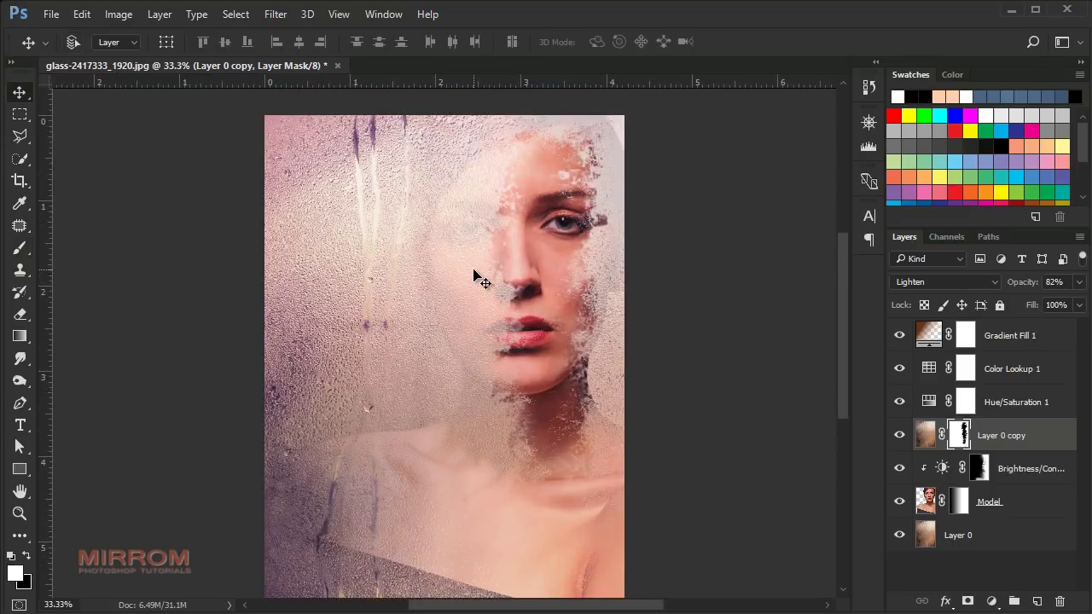
{"action": "scroll", "coordinate": [475, 276], "scroll_direction": "up", "scroll_amount": 2}
{"action": "key", "text": "ctrl+minus"}
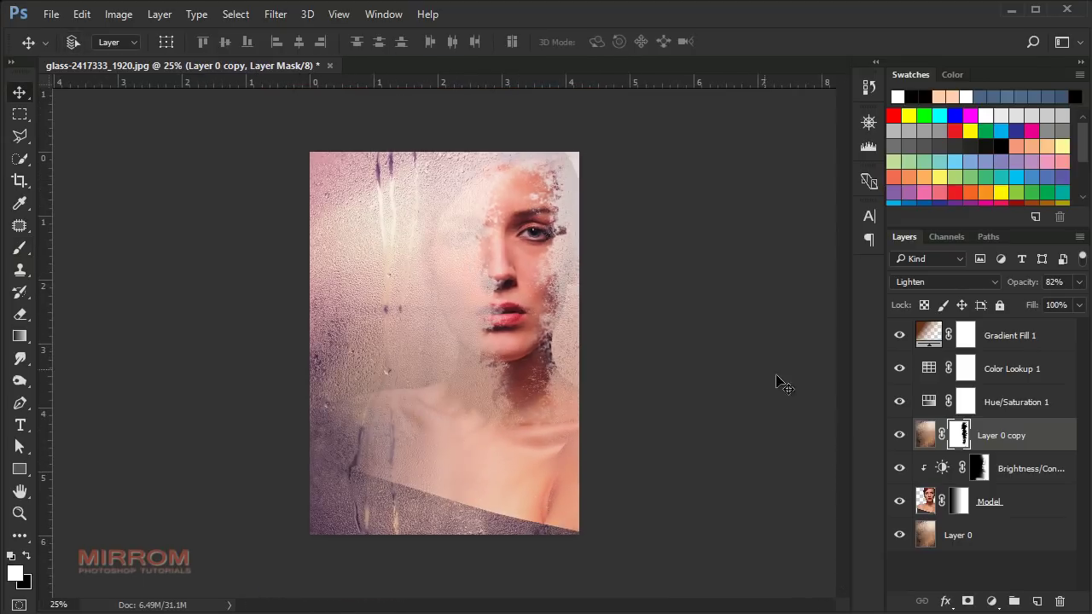
{"action": "left_click", "coordinate": [1023, 351]}
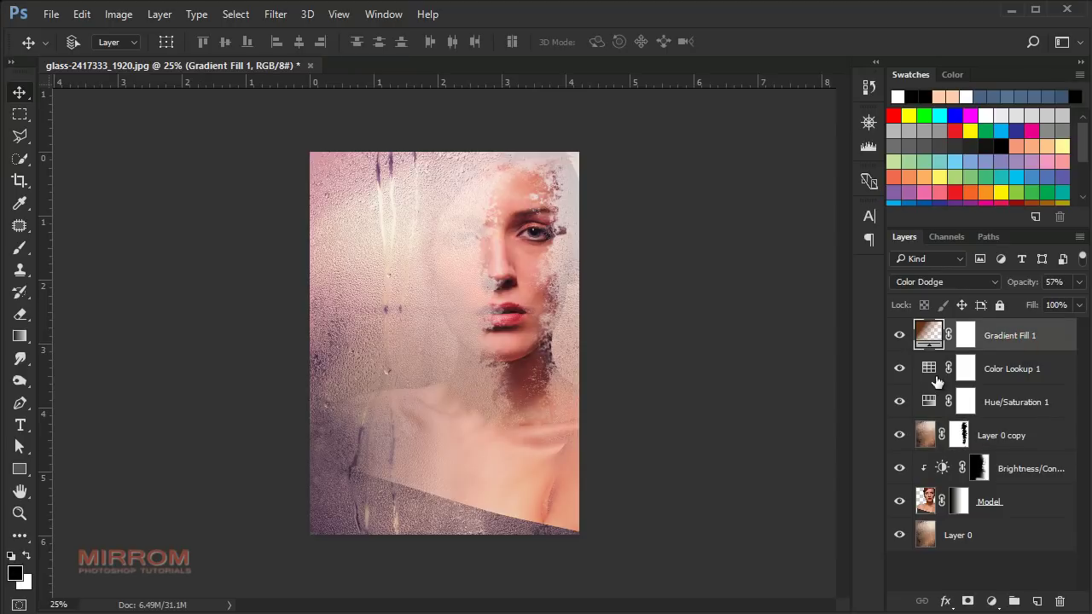
{"action": "left_click", "coordinate": [897, 337]}
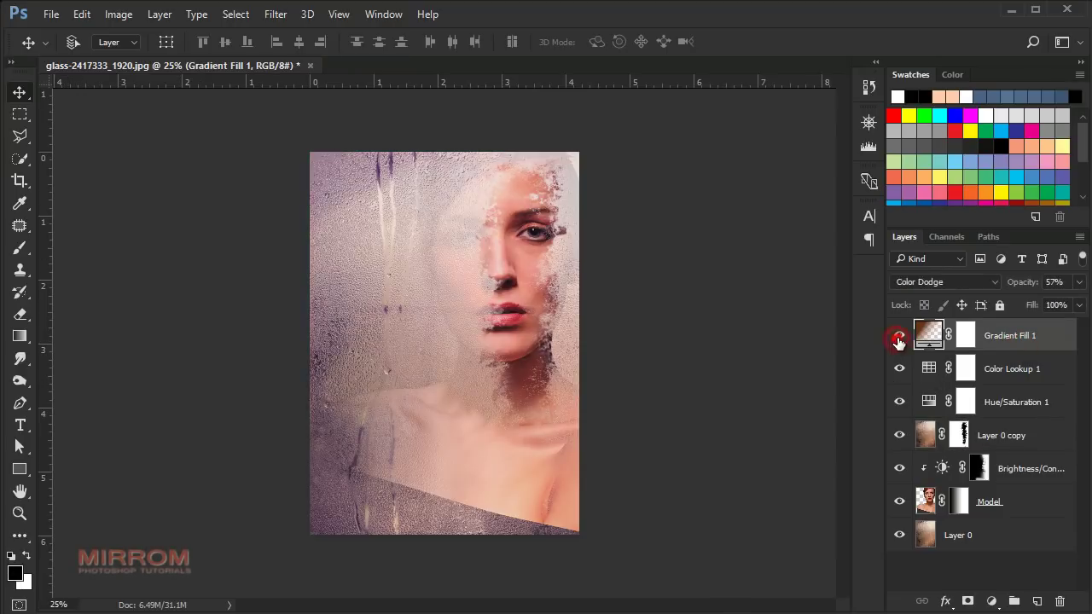
{"action": "left_click_drag", "start_coordinate": [1011, 284], "coordinate": [1016, 287]}
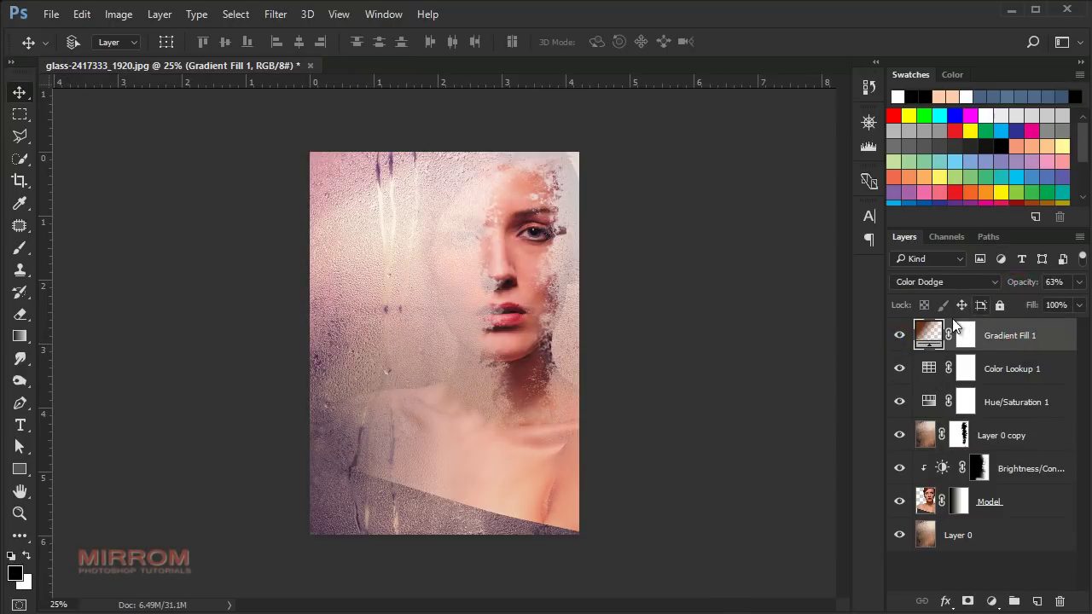
Rescale Gradient Fill 1's radial gradient to 159%.
{"action": "double_click", "coordinate": [928, 334]}
{"action": "left_click_drag", "start_coordinate": [686, 332], "coordinate": [700, 333]}
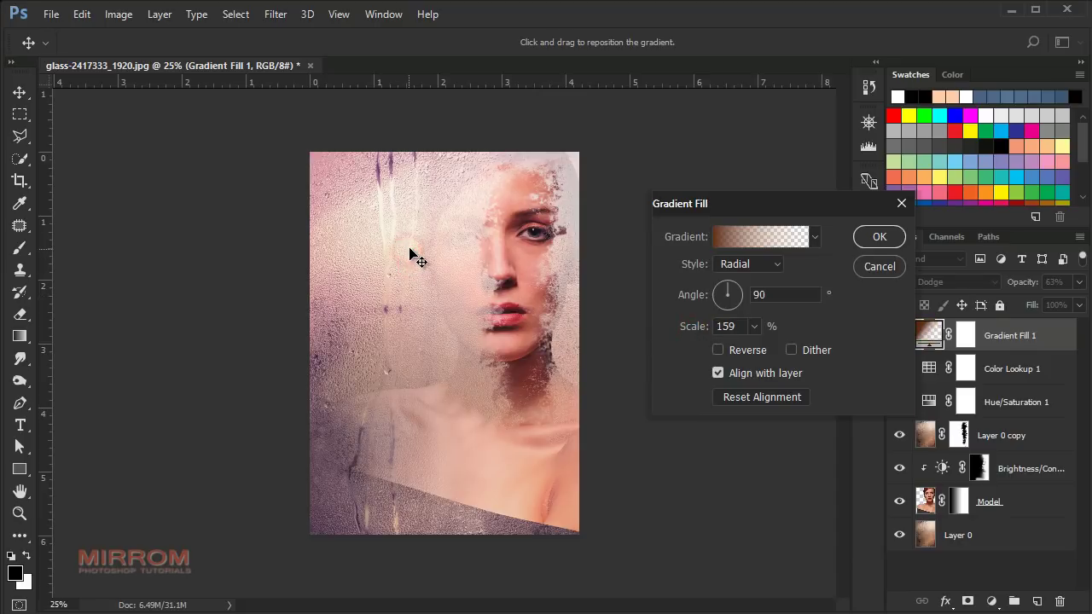
{"action": "left_click", "coordinate": [868, 240]}
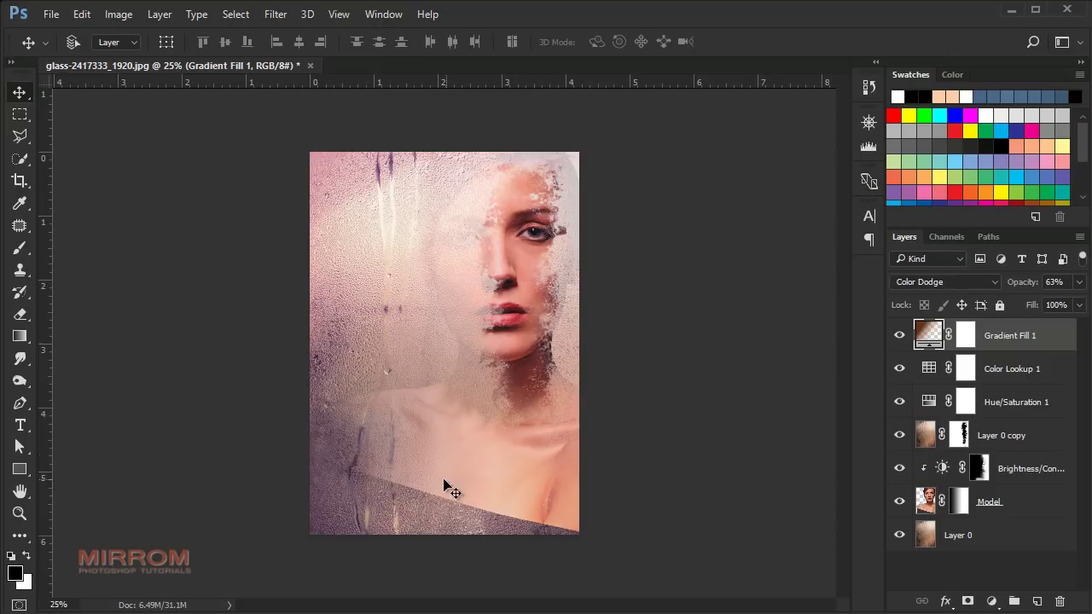
{"action": "left_click", "coordinate": [19, 425]}
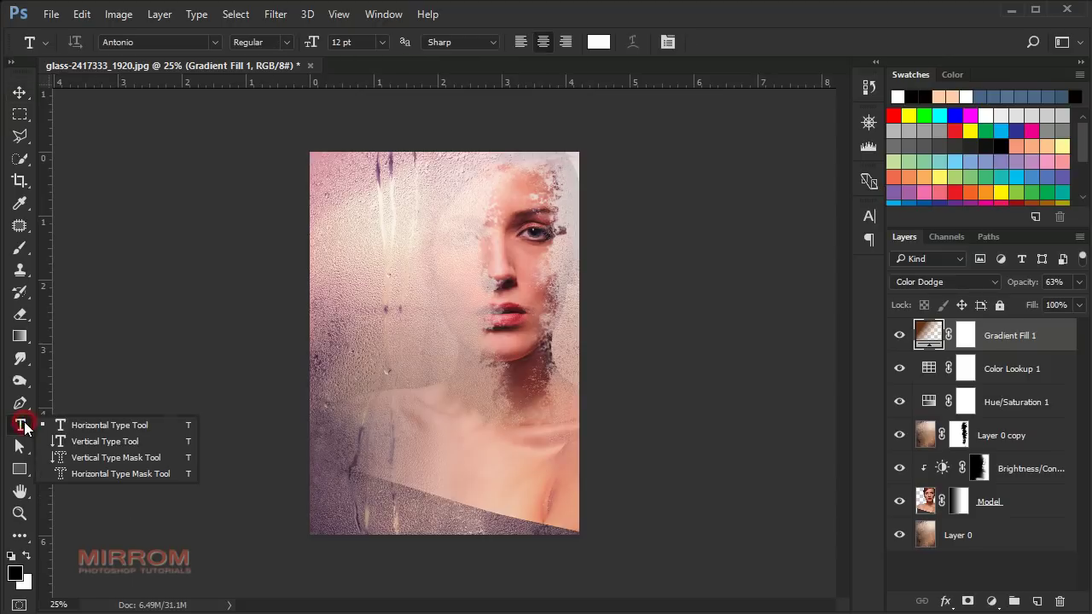
Set the type to the De Valencia font at a large title size.
{"action": "left_click", "coordinate": [130, 429]}
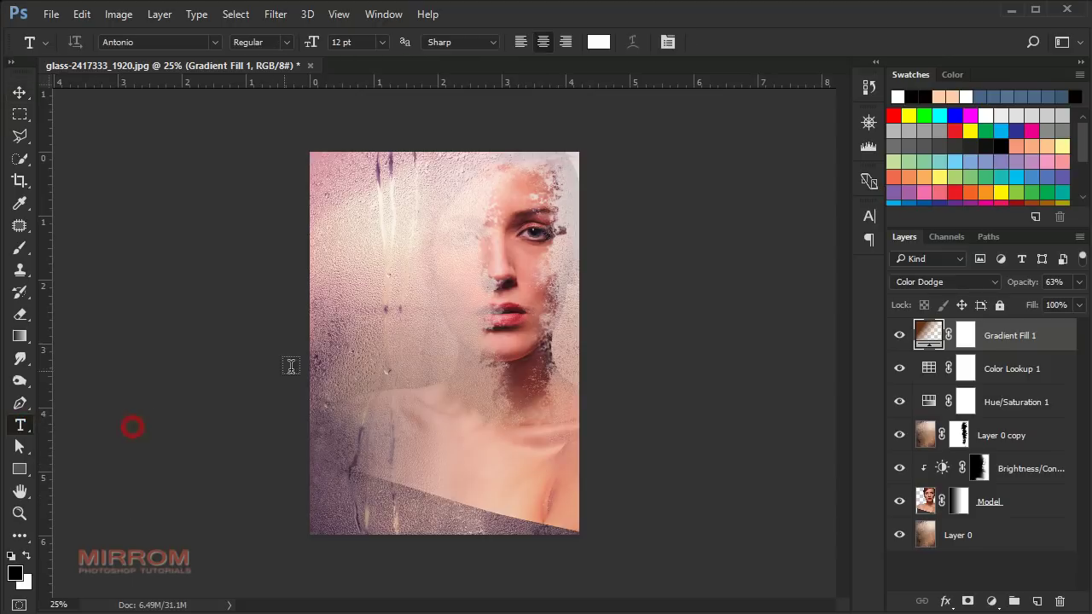
{"action": "left_click", "coordinate": [667, 41]}
{"action": "mouse_move", "coordinate": [776, 198]}
{"action": "left_mouse_down"}
{"action": "mouse_move", "coordinate": [710, 165]}
{"action": "mouse_move", "coordinate": [768, 130]}
{"action": "left_mouse_up"}
{"action": "left_click", "coordinate": [740, 163]}
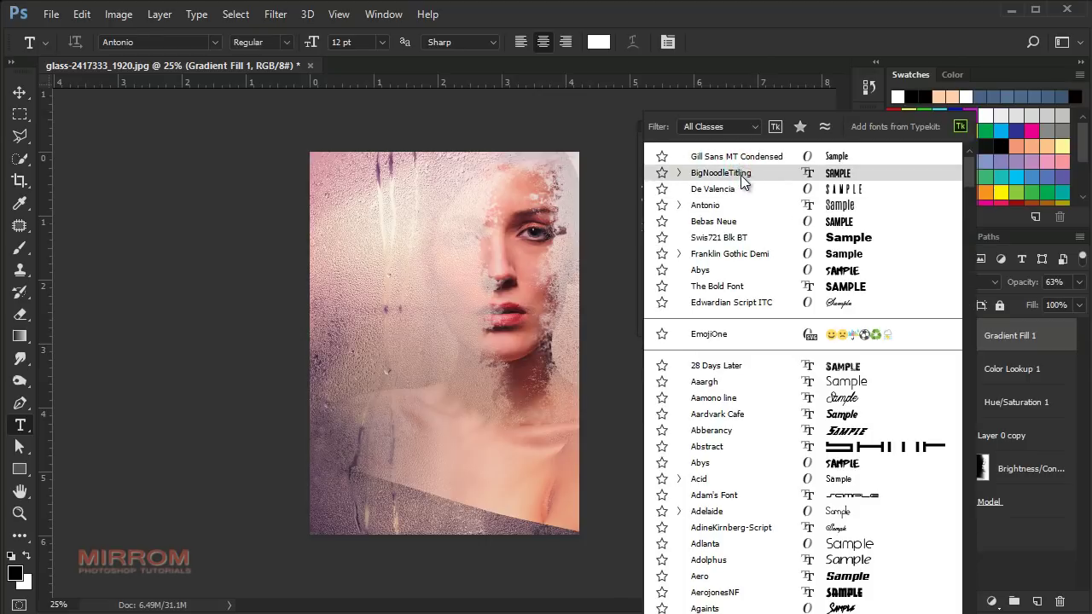
{"action": "left_click", "coordinate": [740, 175]}
{"action": "left_click", "coordinate": [717, 186]}
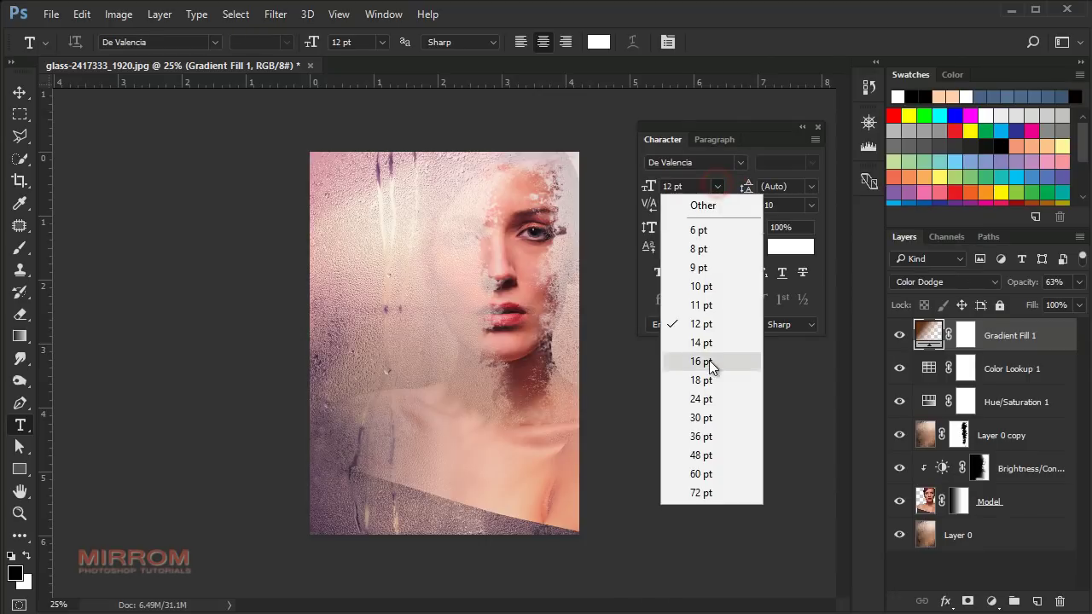
{"action": "left_click", "coordinate": [703, 456]}
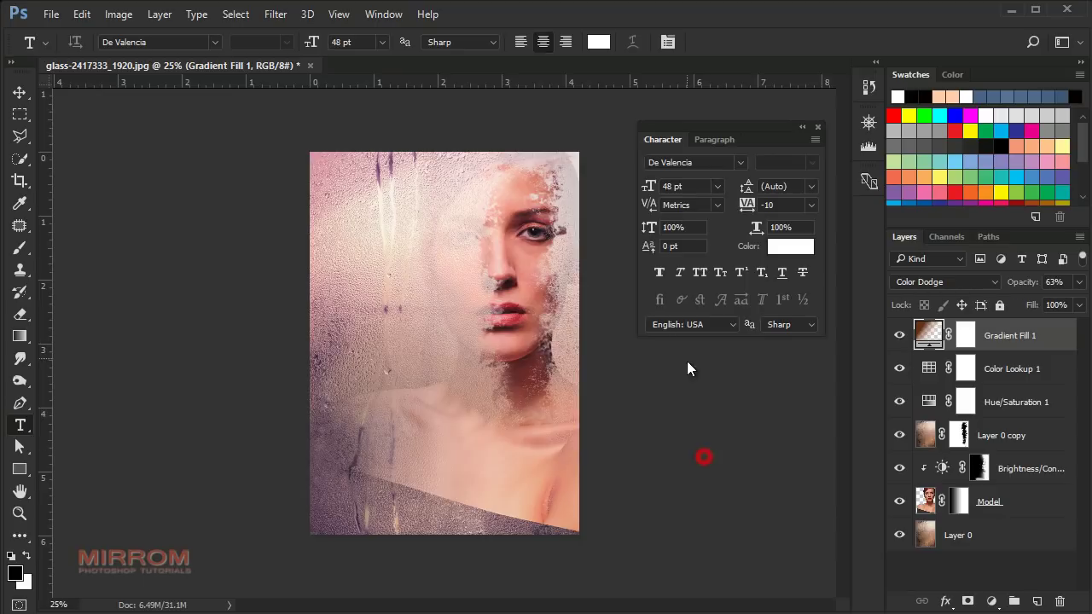
{"action": "scroll", "coordinate": [696, 185], "scroll_direction": "up", "scroll_amount": 1}
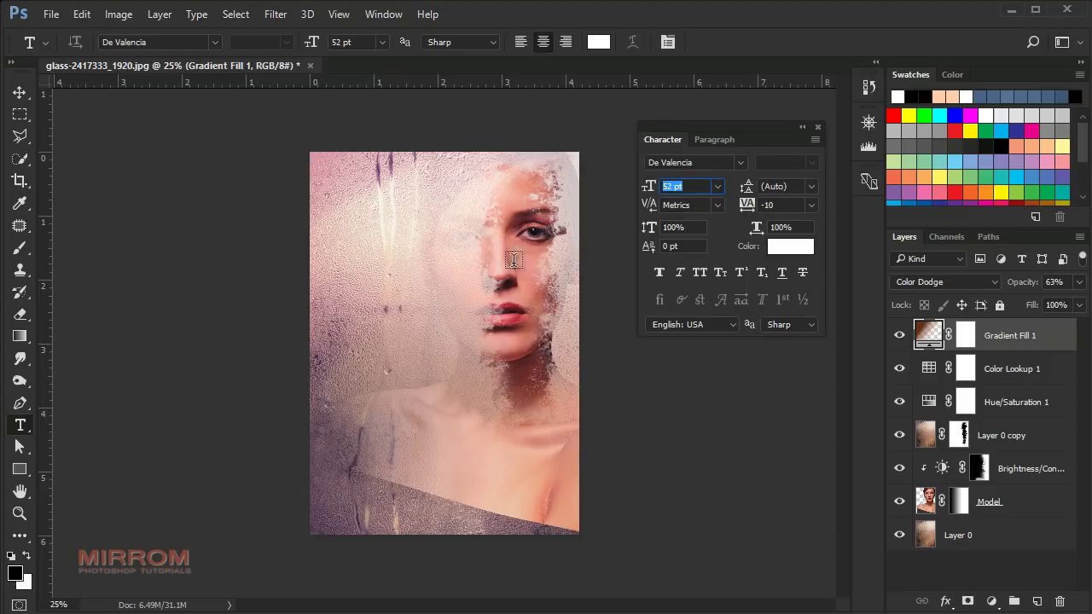
Type the WOMAN title left of the face with -100 tracking.
{"action": "left_click", "coordinate": [375, 295]}
{"action": "type", "text": "w"}
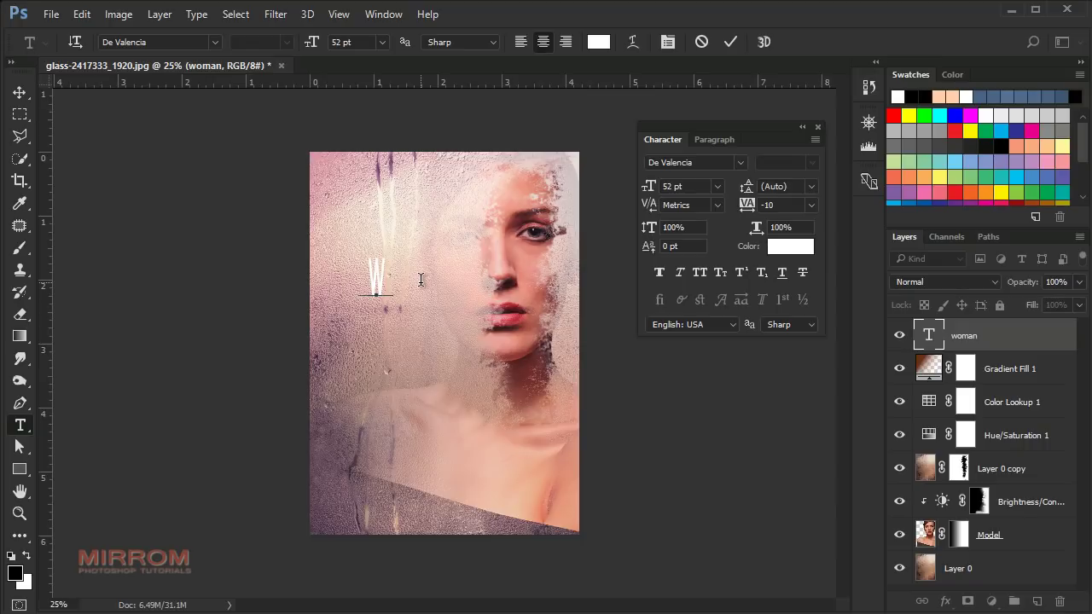
{"action": "type", "text": "oman"}
{"action": "left_click", "coordinate": [730, 42]}
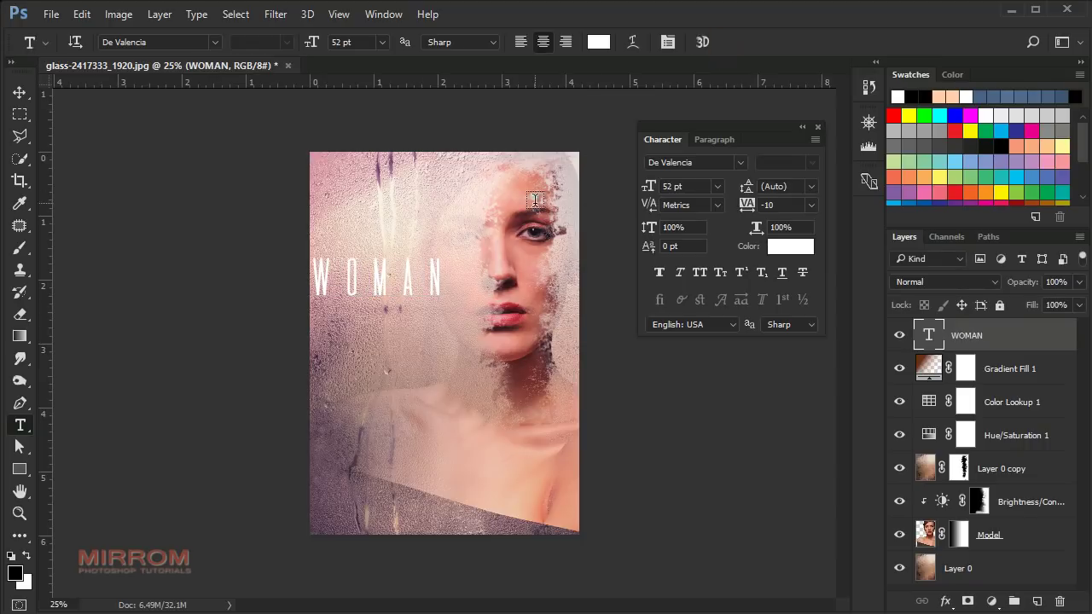
{"action": "key", "text": "v"}
{"action": "left_click_drag", "start_coordinate": [429, 288], "coordinate": [435, 273]}
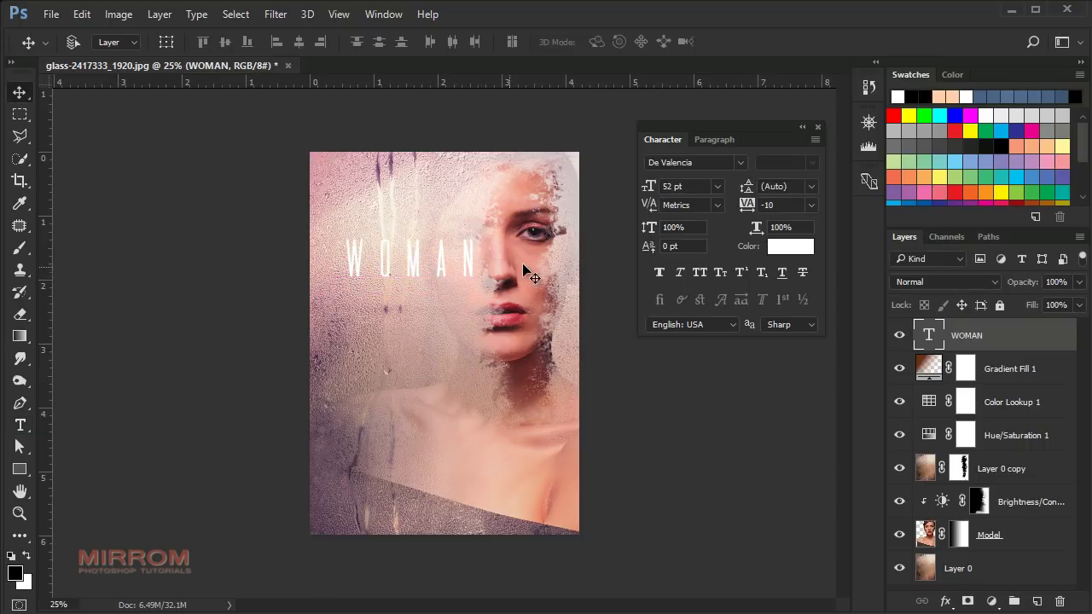
{"action": "left_click", "coordinate": [812, 205]}
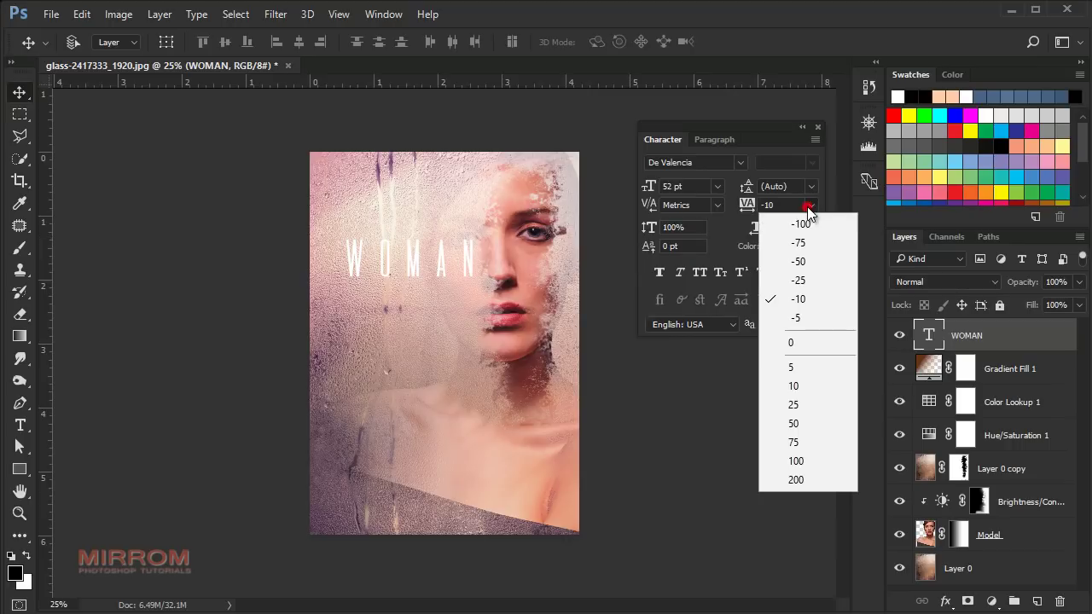
{"action": "left_click", "coordinate": [800, 226]}
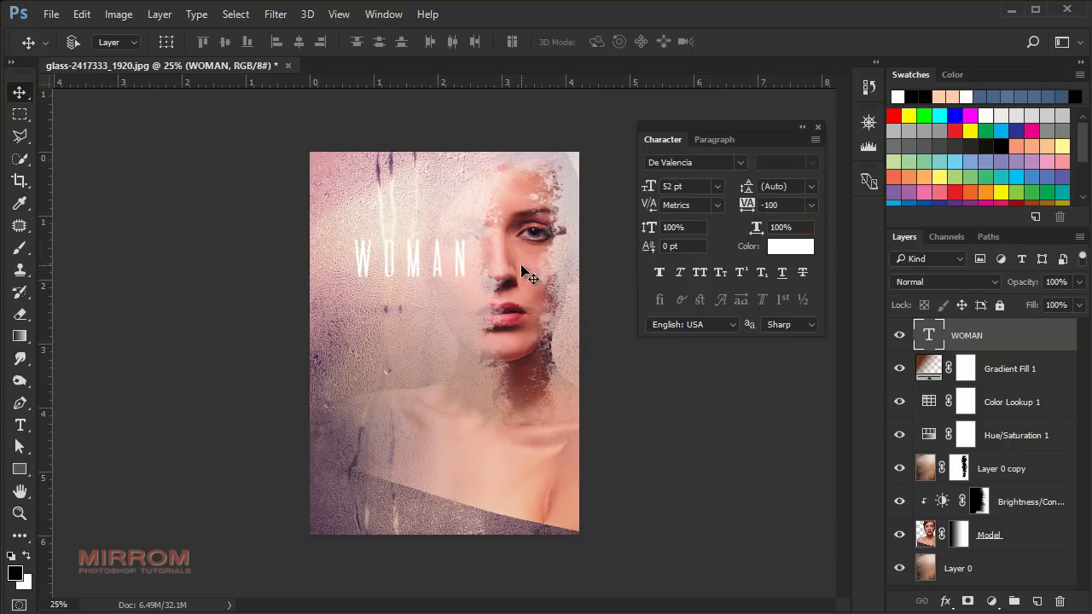
{"action": "left_click_drag", "start_coordinate": [432, 263], "coordinate": [421, 248]}
Colour the WOMAN title dark purple 3f152f.
{"action": "left_click", "coordinate": [784, 248]}
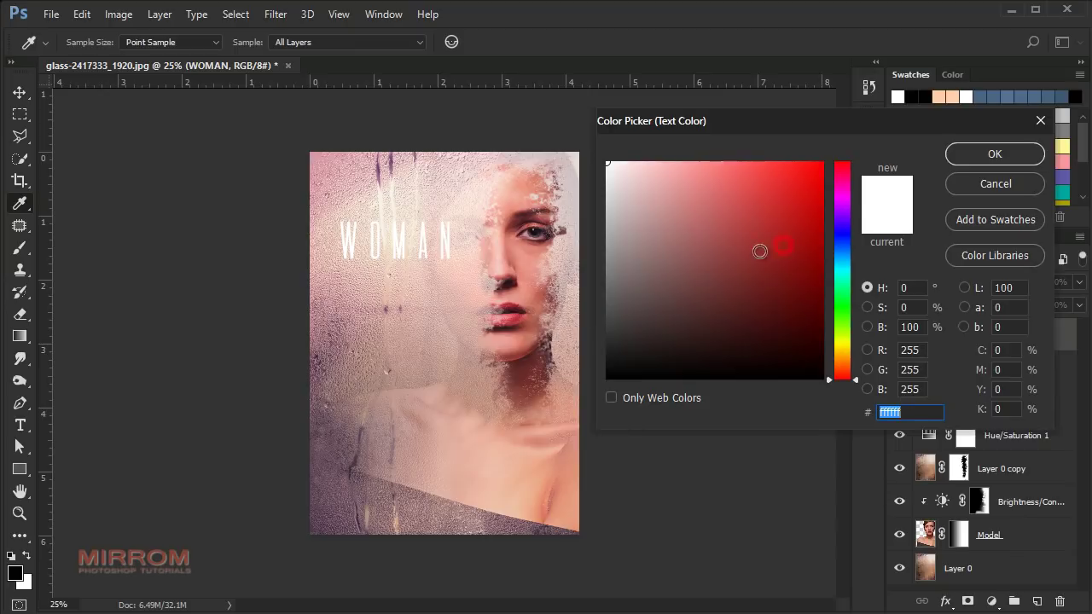
{"action": "left_click_drag", "start_coordinate": [846, 284], "coordinate": [845, 184]}
{"action": "left_click", "coordinate": [785, 245]}
{"action": "left_click_drag", "start_coordinate": [762, 302], "coordinate": [751, 325]}
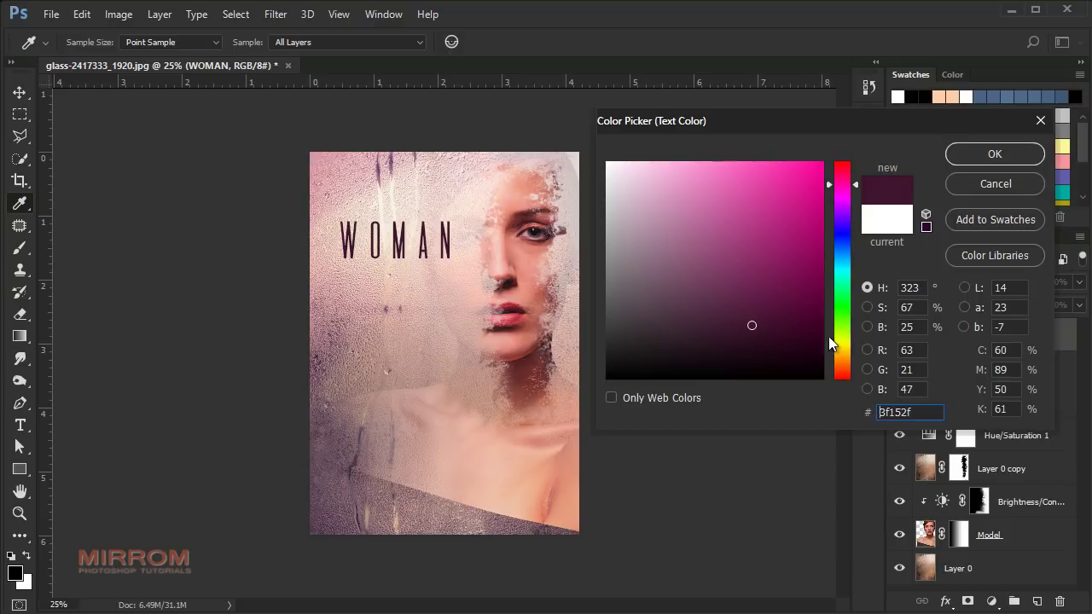
{"action": "left_click_drag", "start_coordinate": [925, 413], "coordinate": [857, 411]}
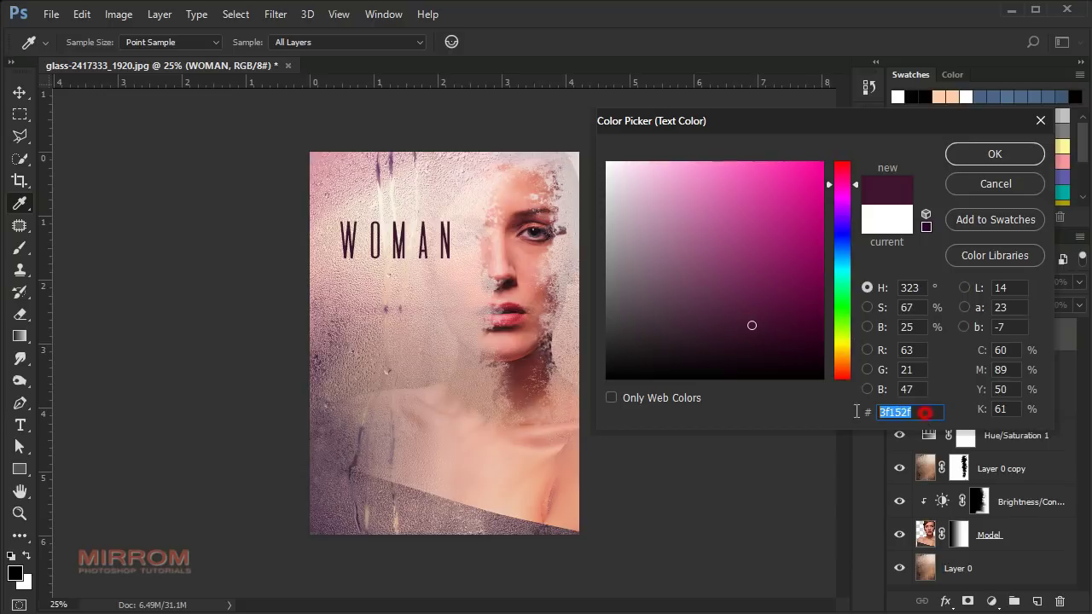
{"action": "left_click", "coordinate": [953, 161]}
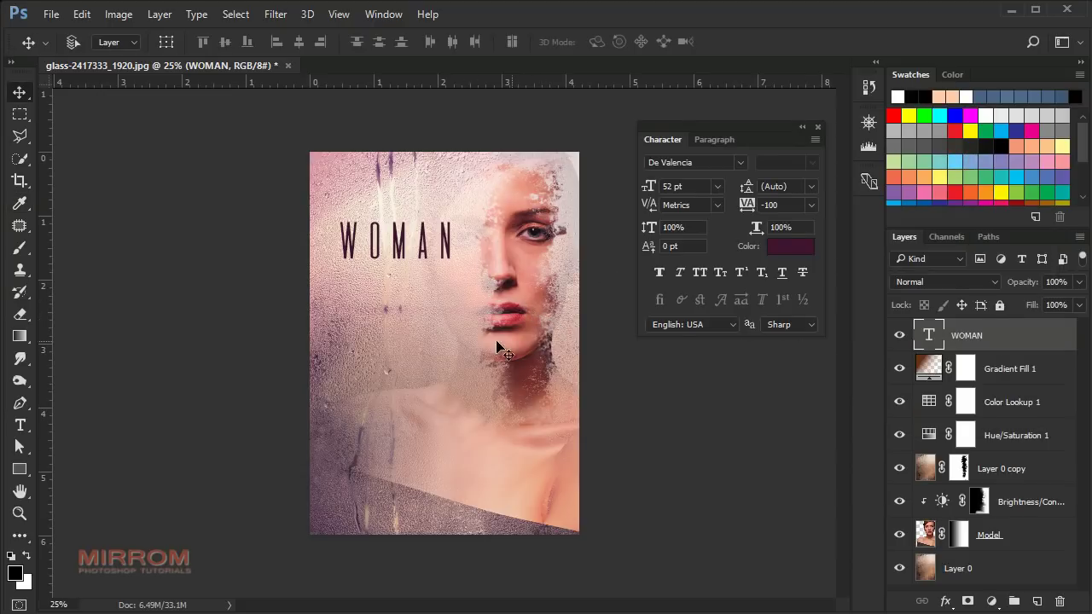
Type SECRET as a new text line aligned under WOMAN.
{"action": "key", "text": "t"}
{"action": "left_click", "coordinate": [371, 308]}
{"action": "type", "text": "S"}
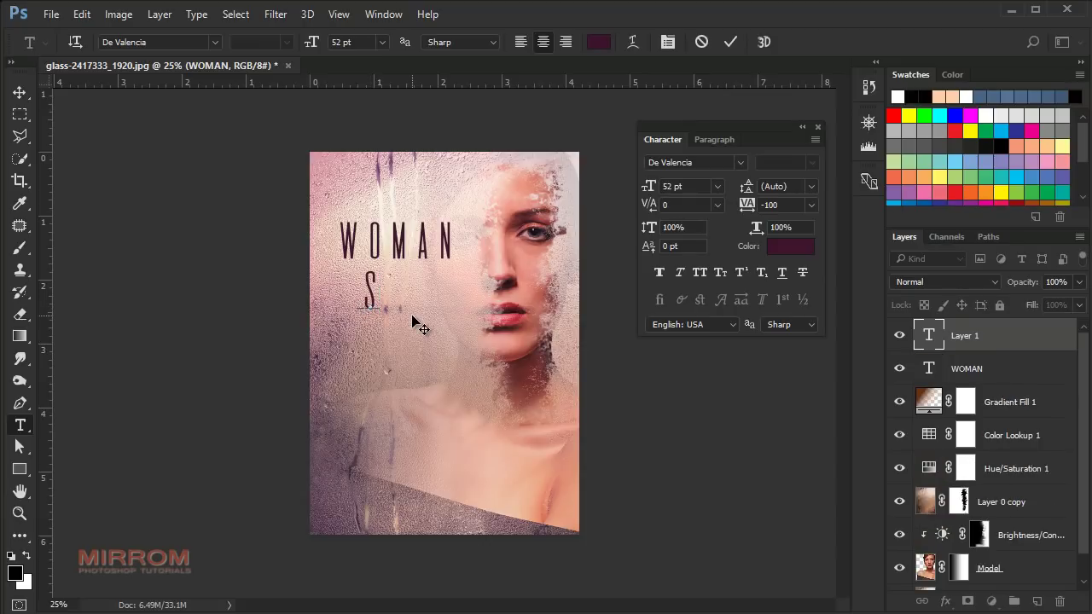
{"action": "type", "text": "ECRET"}
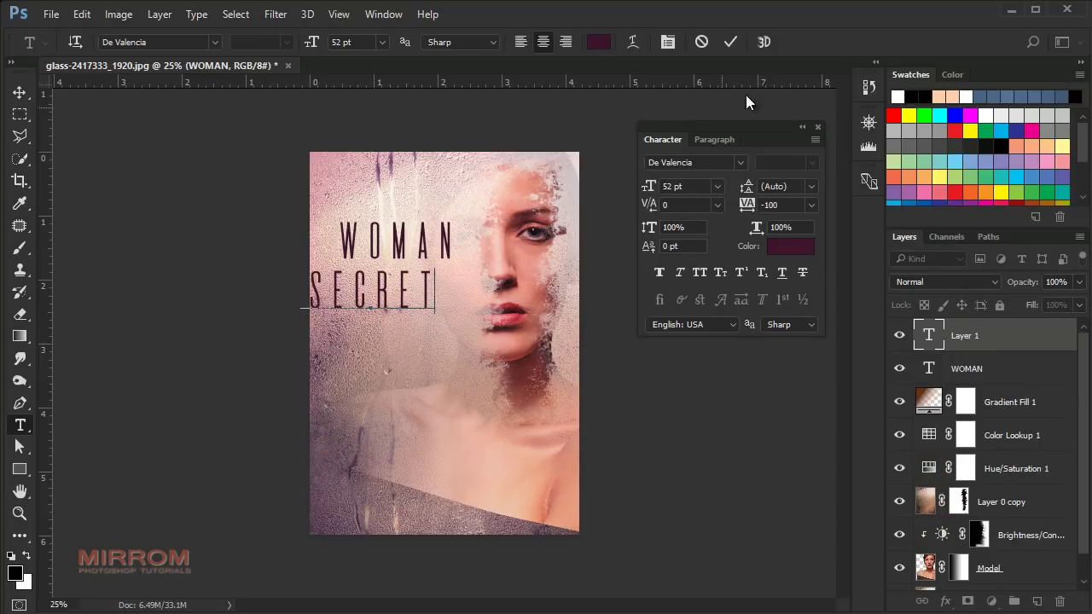
{"action": "left_click", "coordinate": [729, 42]}
{"action": "key", "text": "v"}
{"action": "left_click_drag", "start_coordinate": [427, 298], "coordinate": [452, 297]}
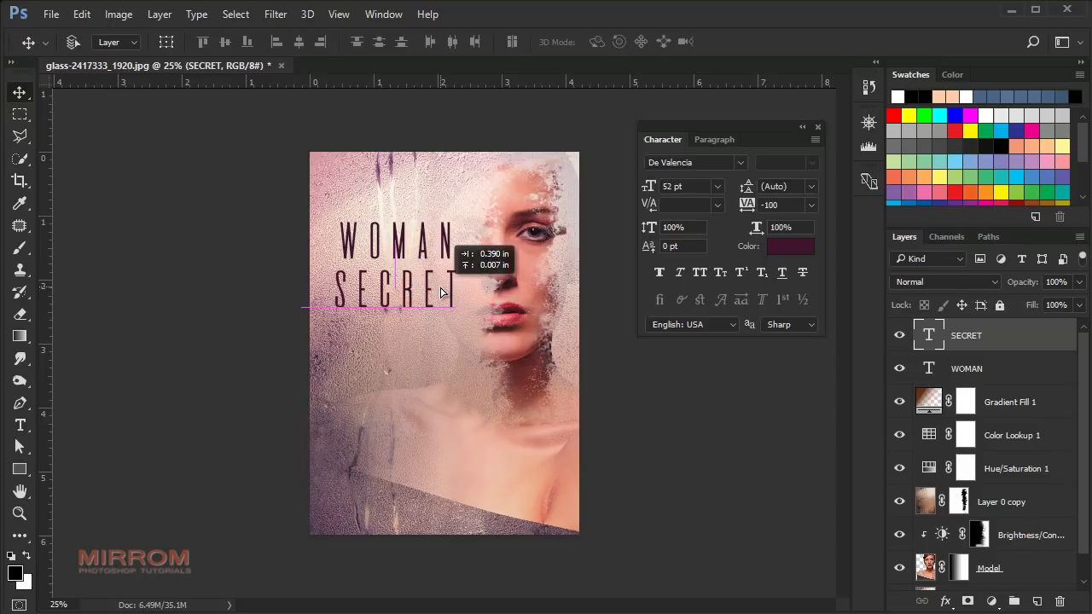
Set SECRET to 27 pt with tracking 260 and stack WOMAN's layer above it.
{"action": "left_click", "coordinate": [718, 186]}
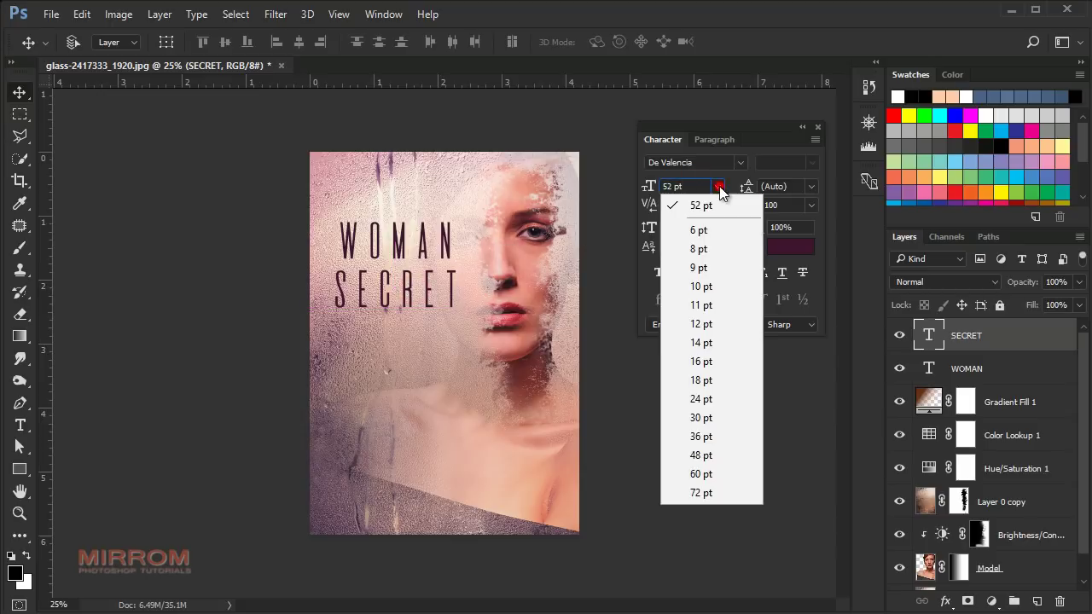
{"action": "left_click", "coordinate": [708, 393]}
{"action": "type", "text": "27"}
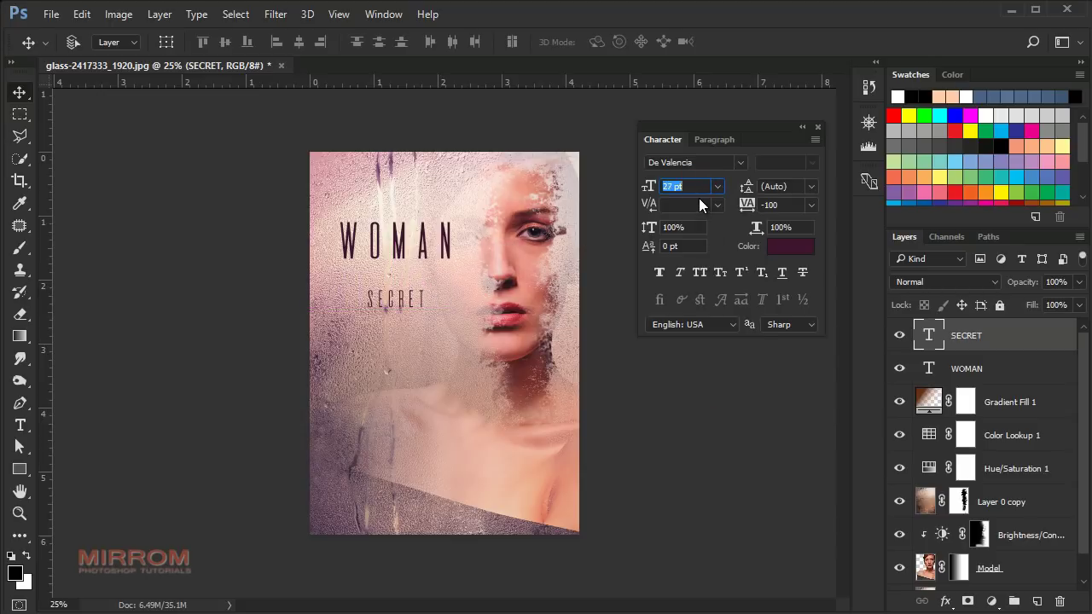
{"action": "key", "text": "Return"}
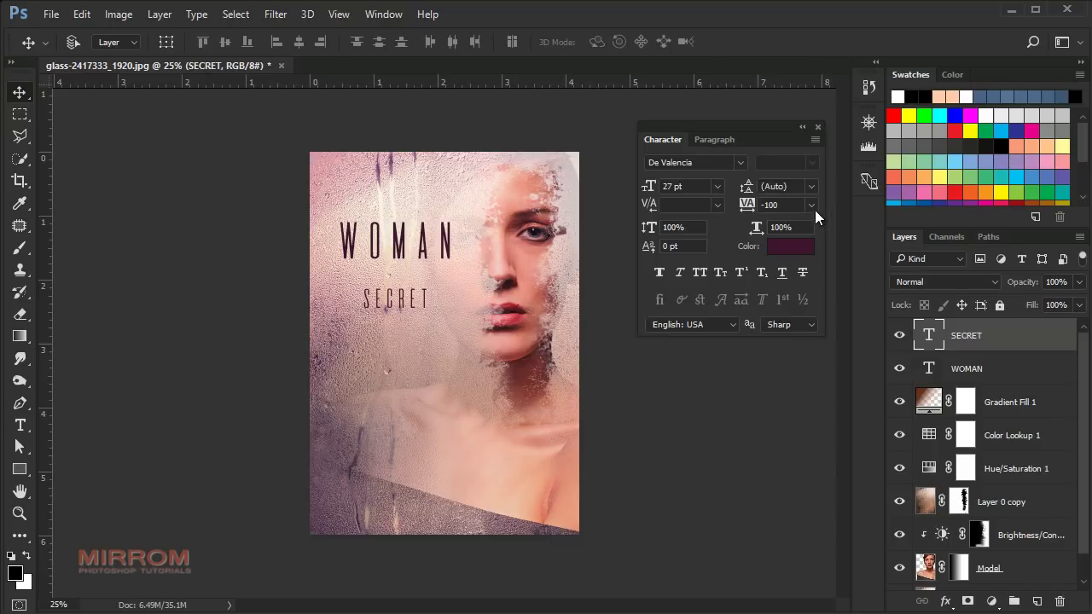
{"action": "left_click", "coordinate": [812, 205]}
{"action": "left_click_drag", "start_coordinate": [743, 205], "coordinate": [747, 209]}
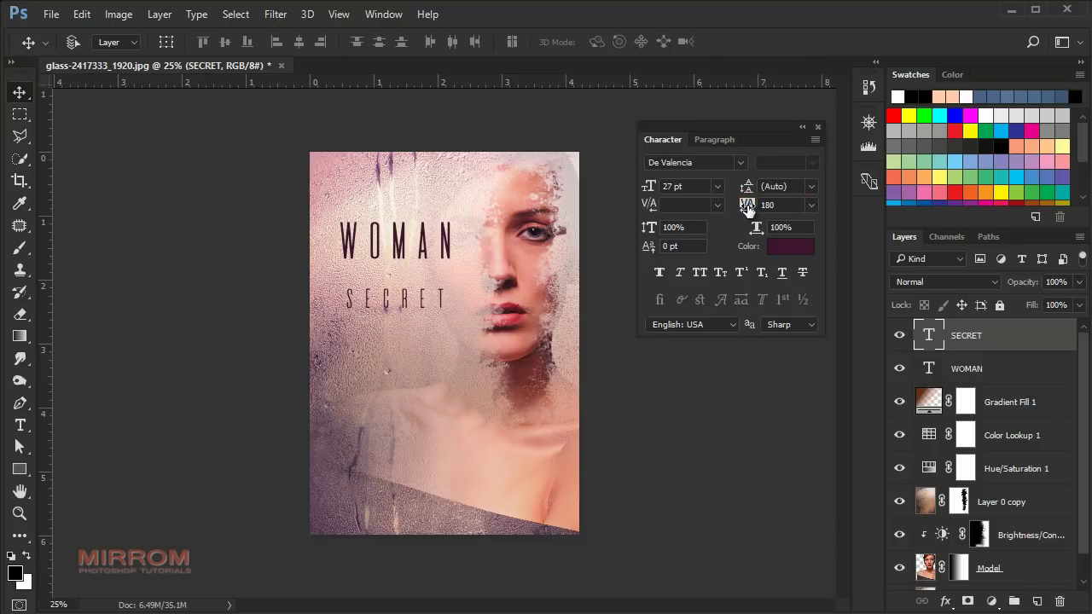
{"action": "left_click_drag", "start_coordinate": [459, 303], "coordinate": [459, 279]}
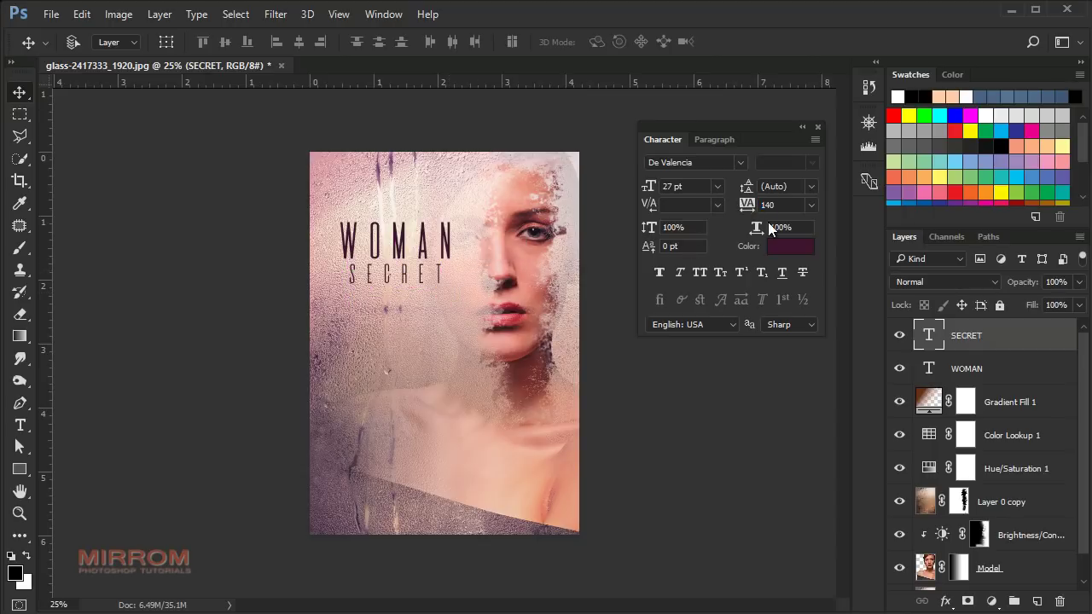
{"action": "type", "text": "260"}
{"action": "key", "text": "Return"}
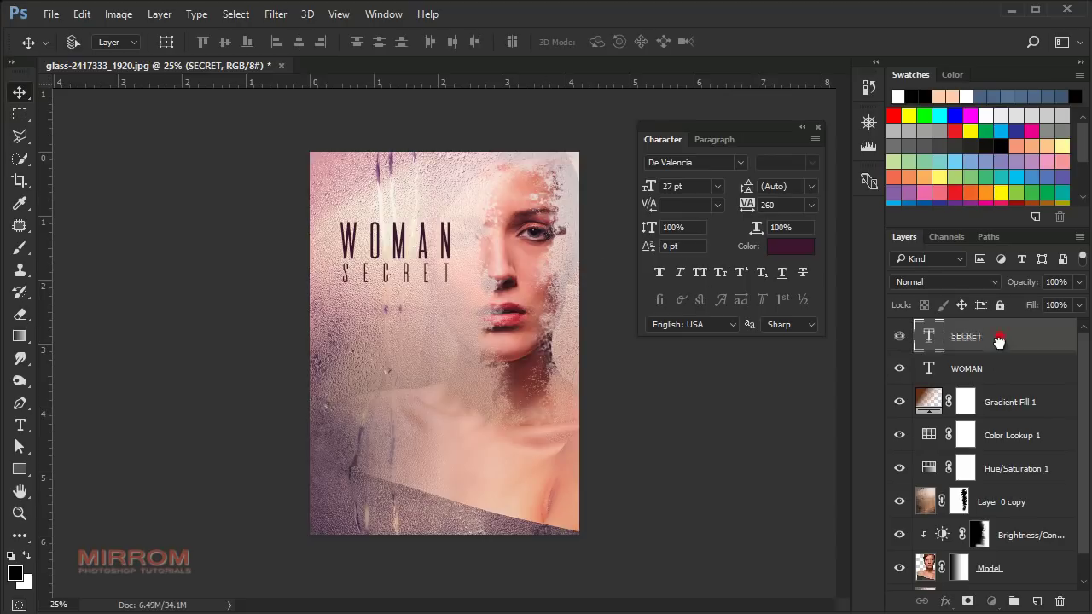
{"action": "left_click_drag", "start_coordinate": [998, 381], "coordinate": [1002, 337]}
Type the director credit line in Antonio and move it to the poster's top.
{"action": "key", "text": "t"}
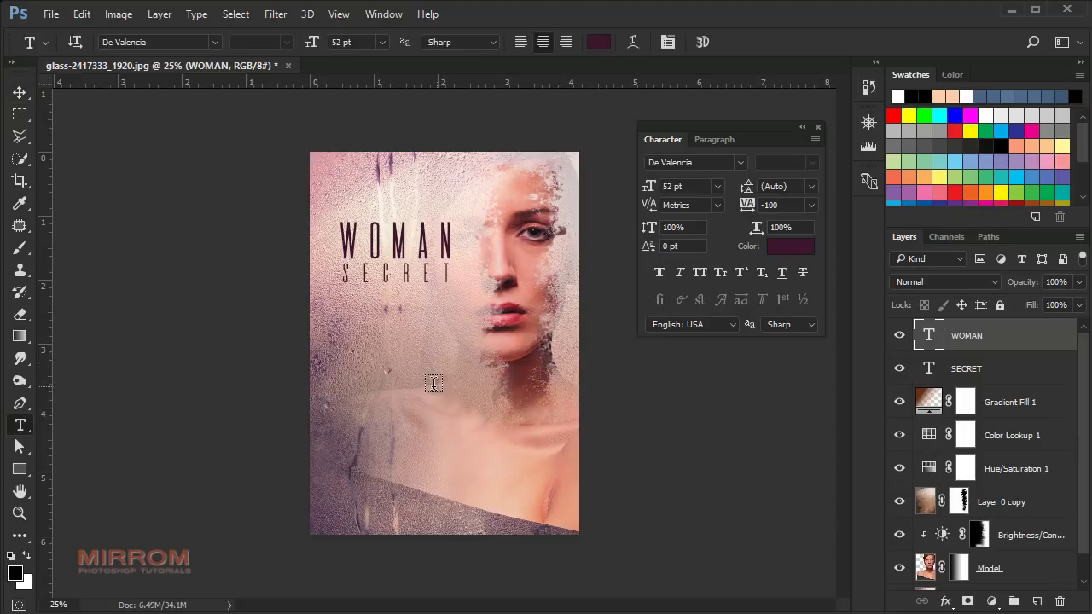
{"action": "left_click", "coordinate": [1004, 401]}
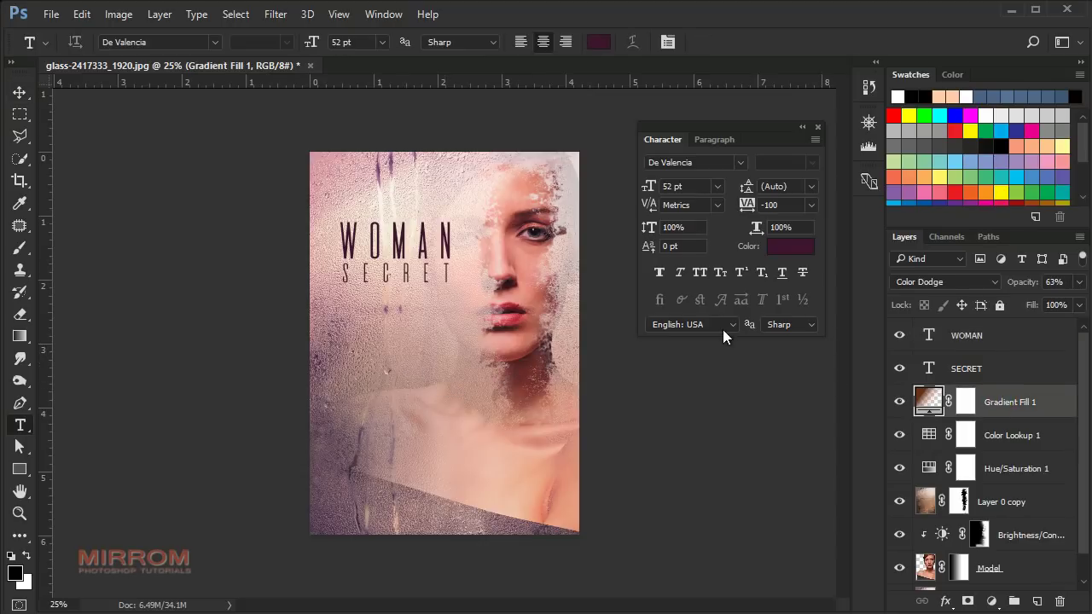
{"action": "left_click", "coordinate": [740, 164]}
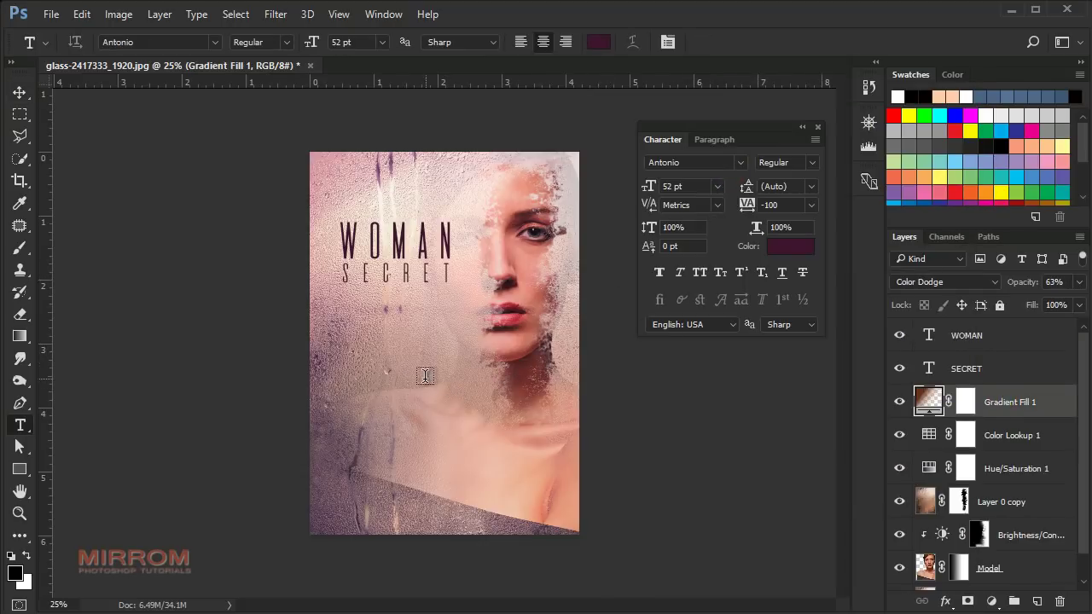
{"action": "left_click", "coordinate": [395, 368]}
{"action": "type", "text": "a Film by Jhon De"}
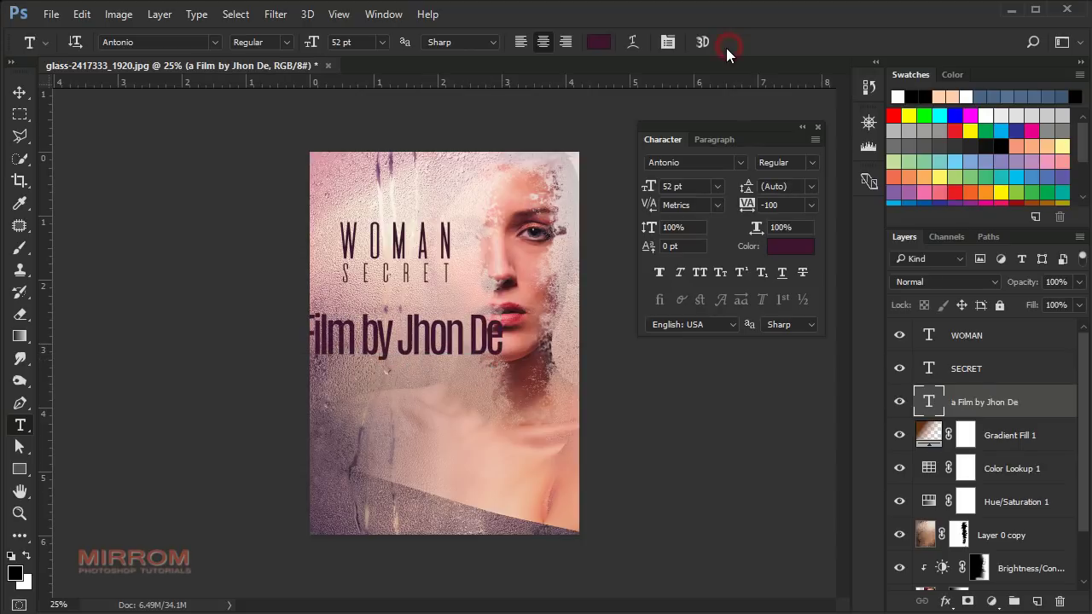
{"action": "left_click", "coordinate": [728, 44]}
{"action": "key", "text": "v"}
{"action": "left_click_drag", "start_coordinate": [482, 356], "coordinate": [512, 211]}
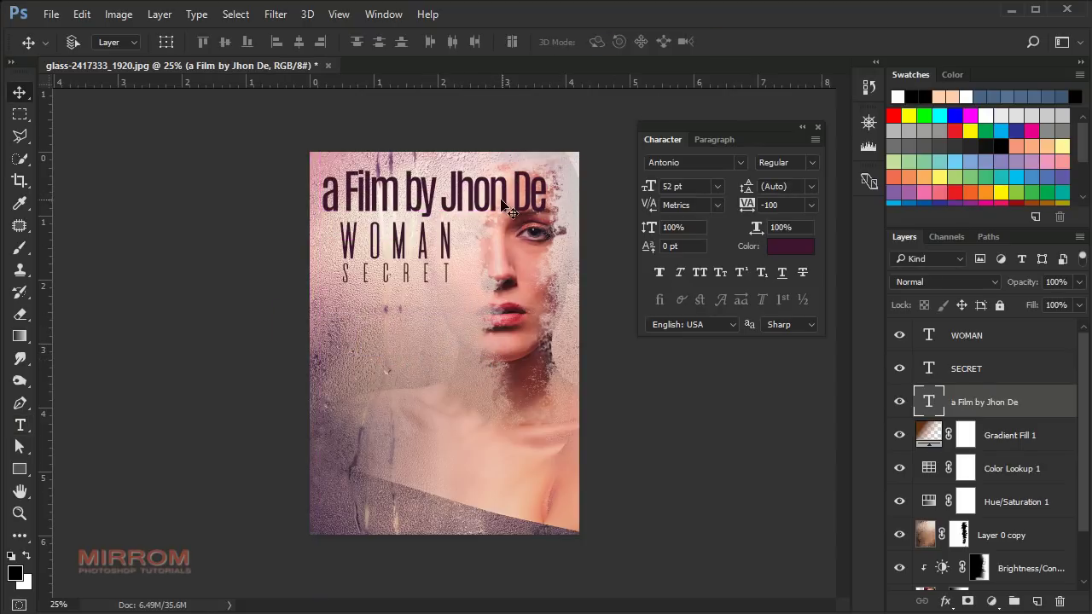
Make the credit line 12 pt with -10 tracking, centred above WOMAN.
{"action": "left_click", "coordinate": [717, 186]}
{"action": "left_click", "coordinate": [708, 321]}
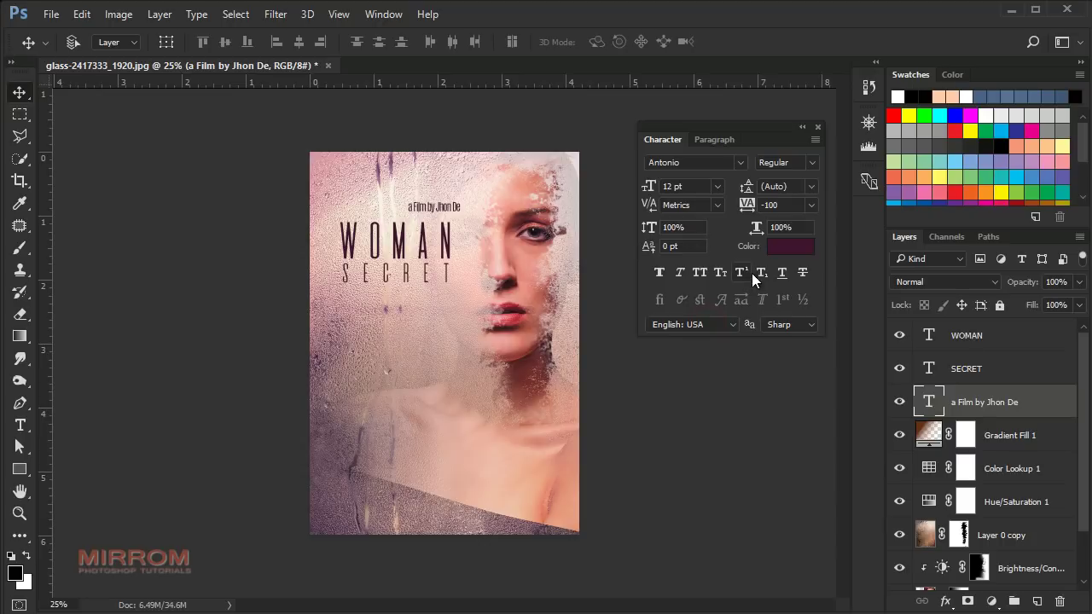
{"action": "left_click", "coordinate": [811, 204]}
{"action": "left_click", "coordinate": [806, 299]}
{"action": "left_click_drag", "start_coordinate": [490, 232], "coordinate": [433, 218]}
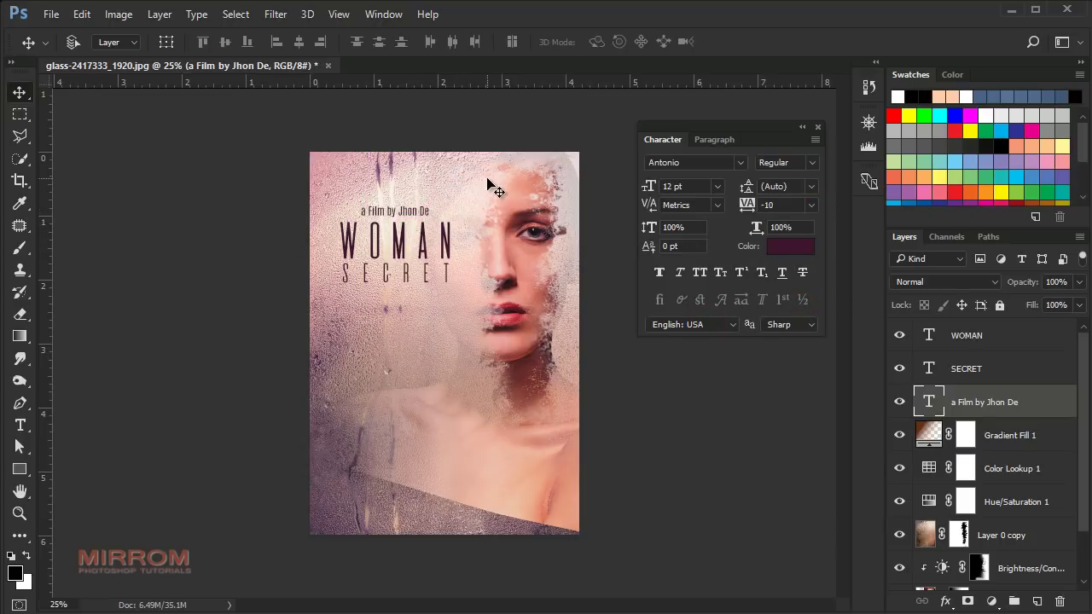
{"action": "key", "text": "ctrl+plus"}
{"action": "key", "text": "ctrl+plus"}
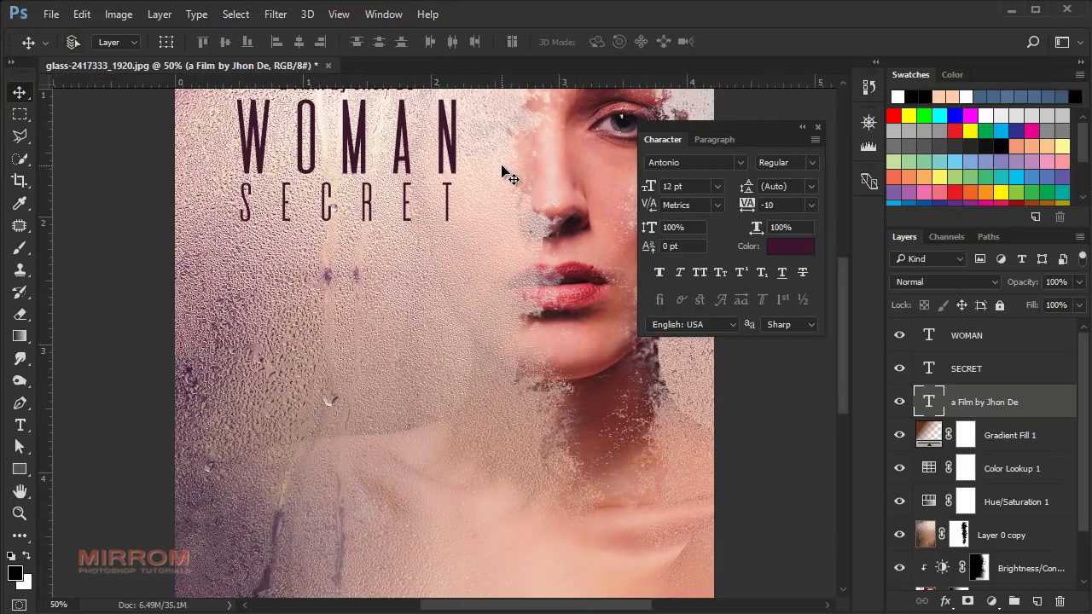
Move the 'a Film by Jhon De' credit layer to the top of the layer stack.
{"action": "scroll", "coordinate": [449, 244], "scroll_direction": "up", "scroll_amount": 3}
{"action": "scroll", "coordinate": [412, 207], "scroll_direction": "up", "scroll_amount": 1}
{"action": "scroll", "coordinate": [412, 207], "scroll_direction": "up", "scroll_amount": 1}
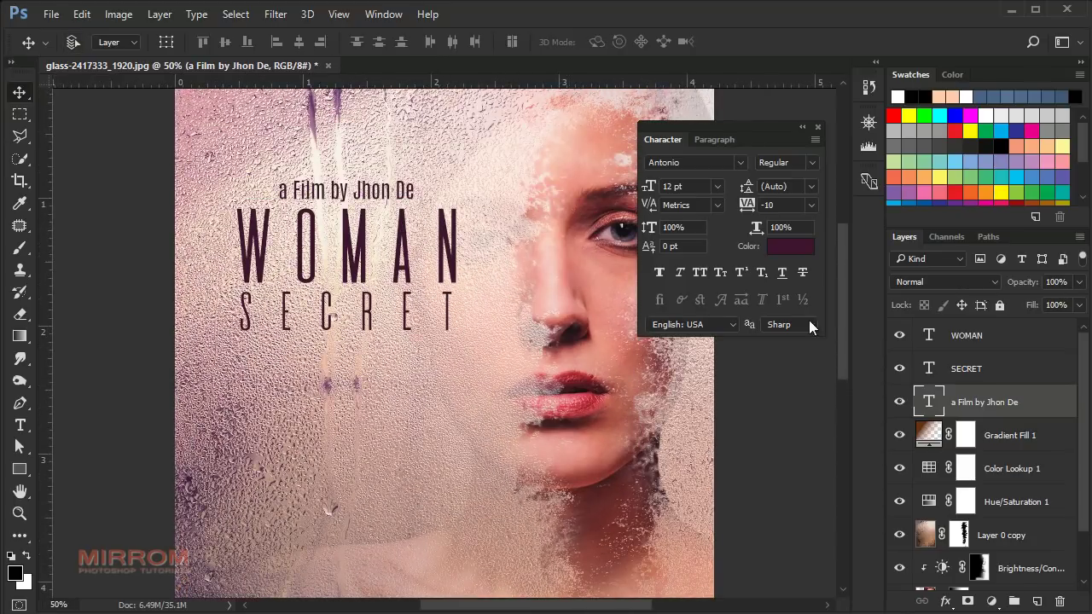
{"action": "left_click_drag", "start_coordinate": [981, 398], "coordinate": [981, 326]}
Select the WOMAN, SECRET and credit text layers together and nudge them slightly upward.
{"action": "left_click", "coordinate": [972, 402], "text": "shift"}
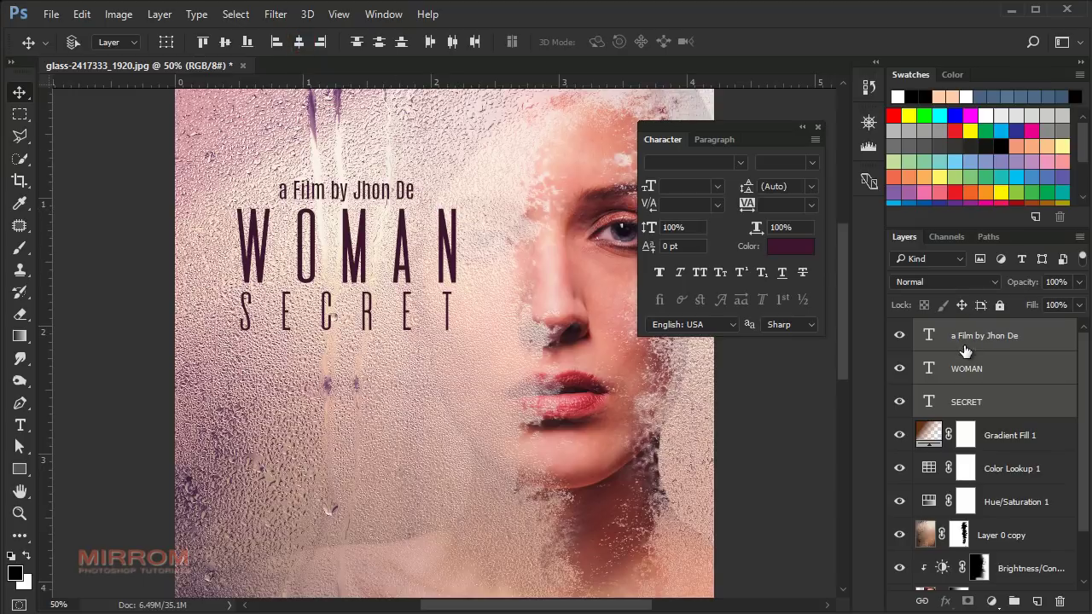
{"action": "left_click", "coordinate": [990, 371]}
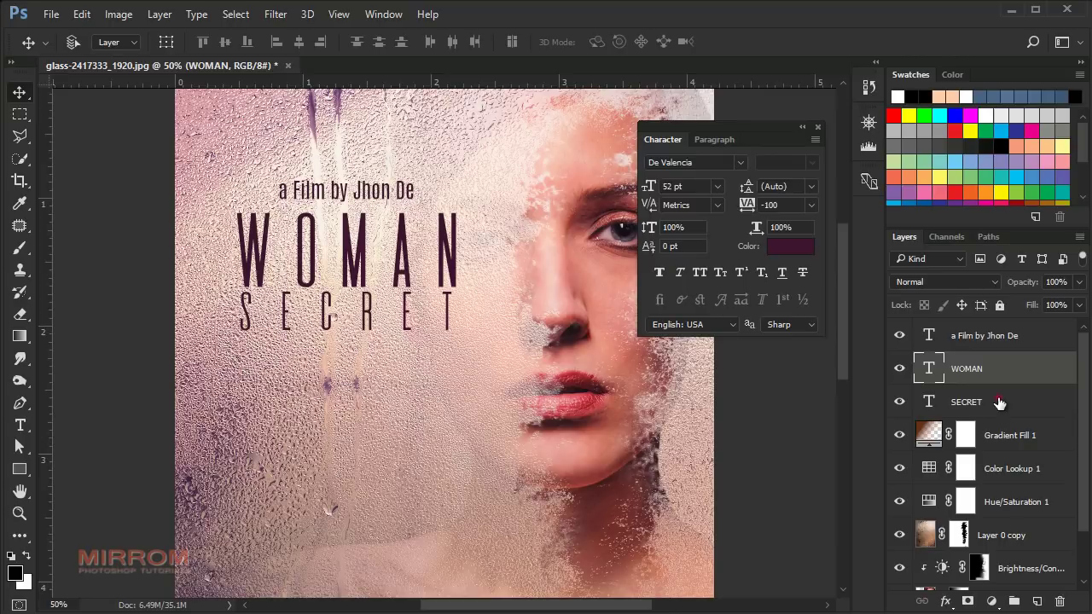
{"action": "left_click", "coordinate": [999, 403], "text": "shift"}
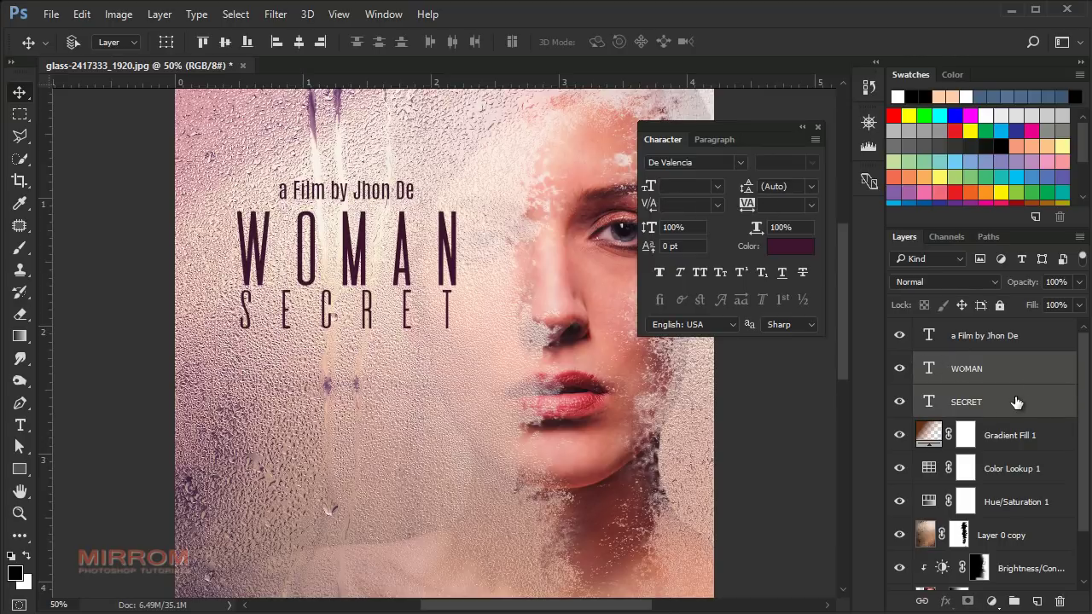
{"action": "left_click", "coordinate": [1012, 337], "text": "shift"}
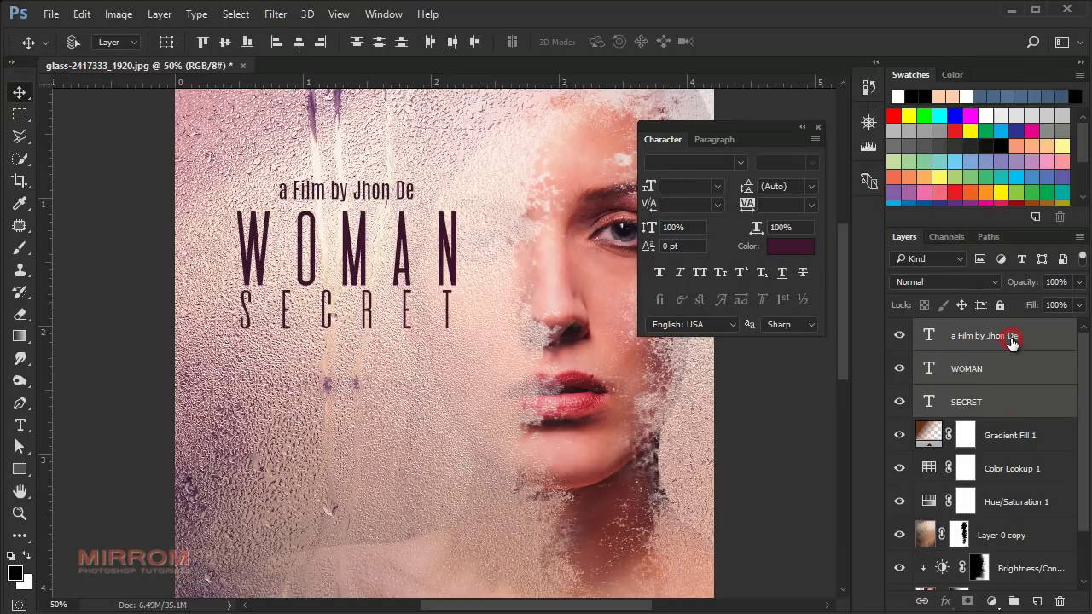
{"action": "left_click", "coordinate": [817, 127]}
{"action": "key", "text": "Up"}
{"action": "key", "text": "Up"}
{"action": "key", "text": "Up"}
{"action": "key", "text": "Up"}
{"action": "key", "text": "Up"}
{"action": "key", "text": "Up"}
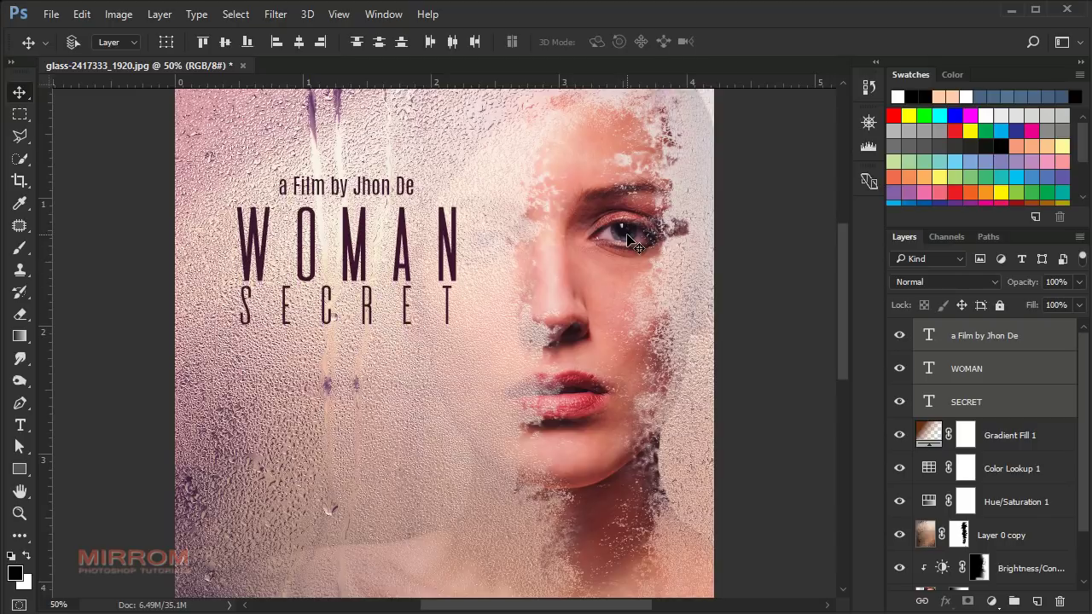